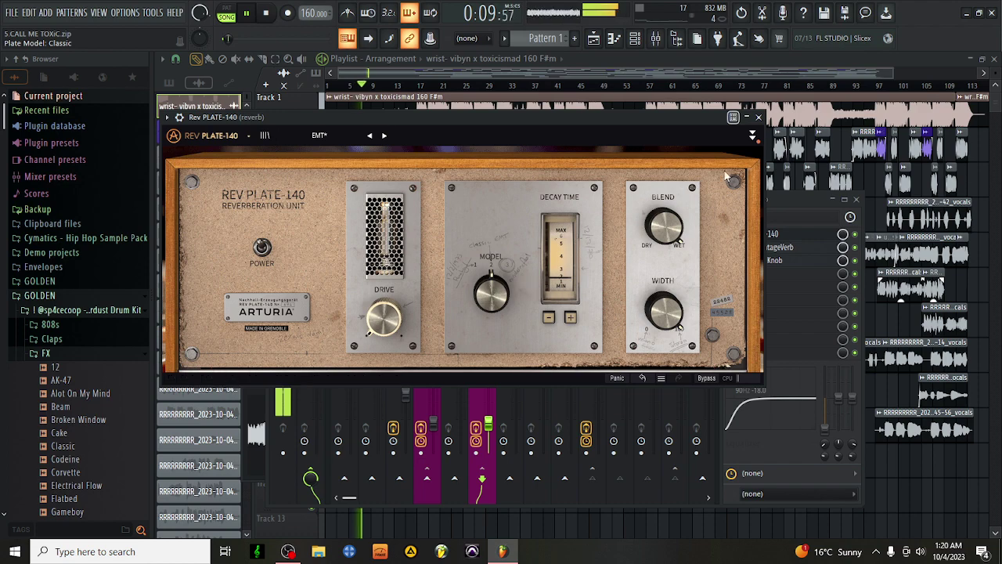
- Close the REV PLATE-140 reverb and load the GABILA TRACKING adlibss mixer track state onto Insert 2
{"action": "left_click", "coordinate": [757, 116]}
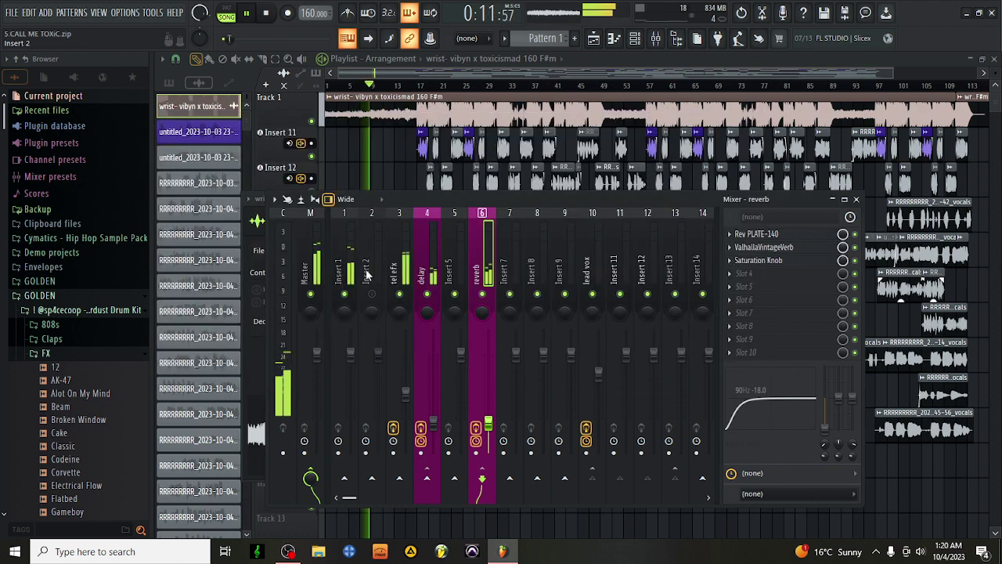
{"action": "right_click", "coordinate": [361, 261]}
{"action": "mouse_move", "coordinate": [445, 247]}
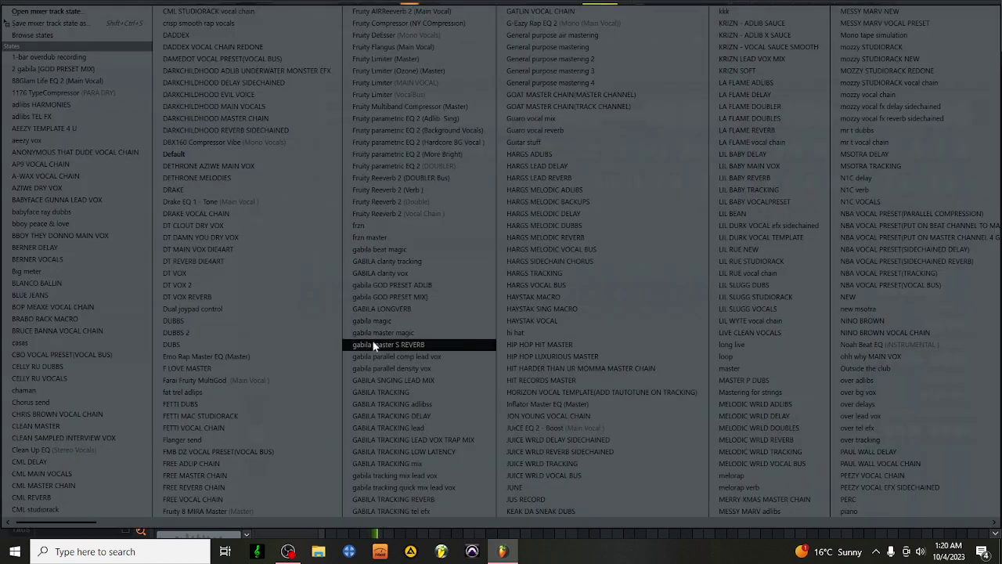
{"action": "left_click", "coordinate": [420, 403]}
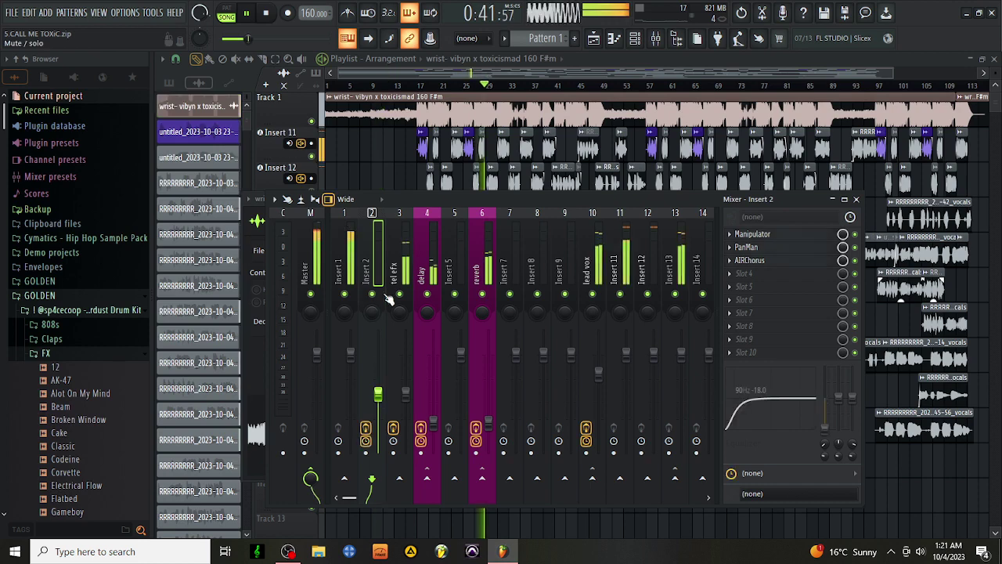
- Load the gabila beat magic mixer track state onto Insert 1
{"action": "right_click", "coordinate": [348, 250]}
{"action": "mouse_move", "coordinate": [406, 234]}
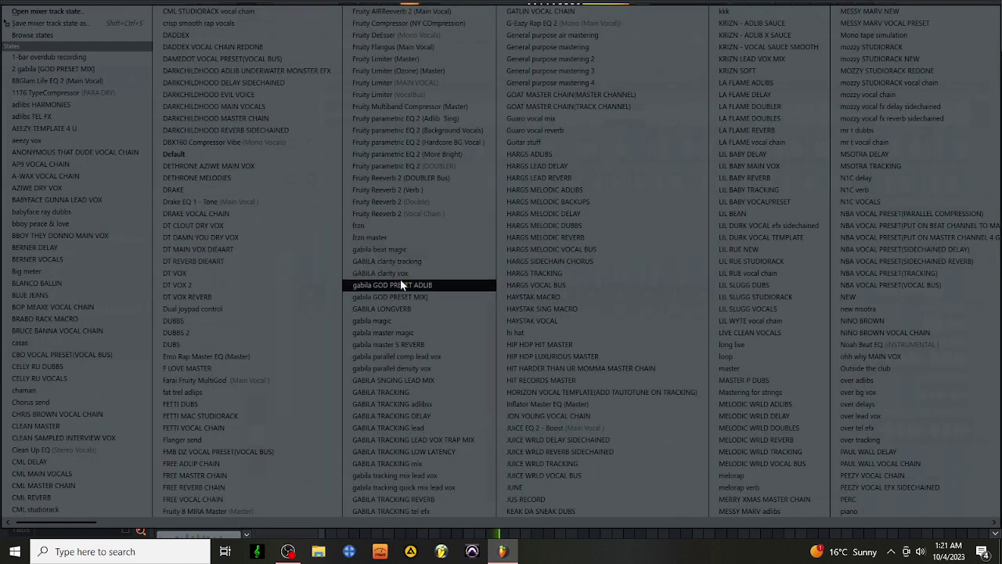
{"action": "left_click", "coordinate": [398, 250]}
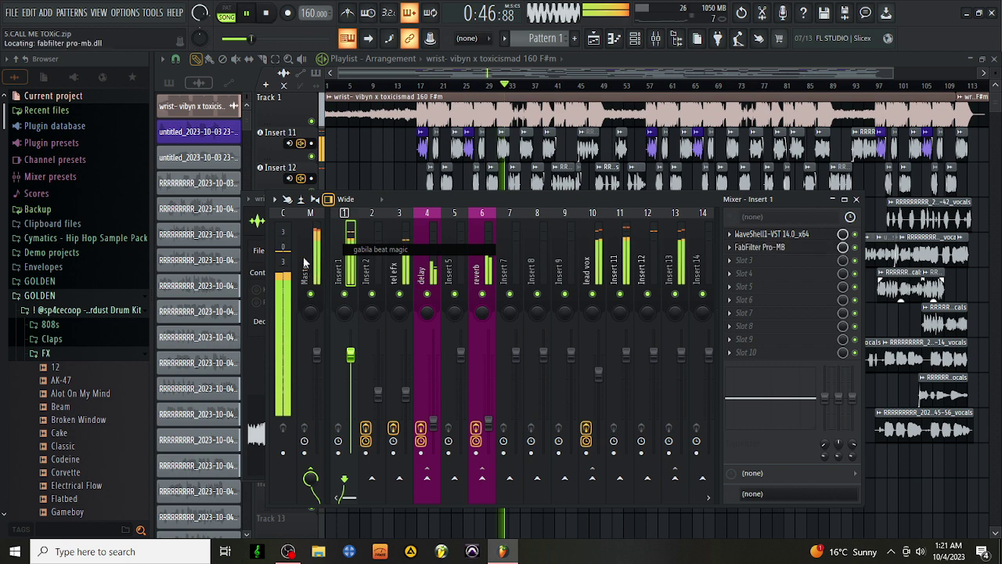
- Load the gabila master magic mixer track state onto the Master track
{"action": "right_click", "coordinate": [305, 262]}
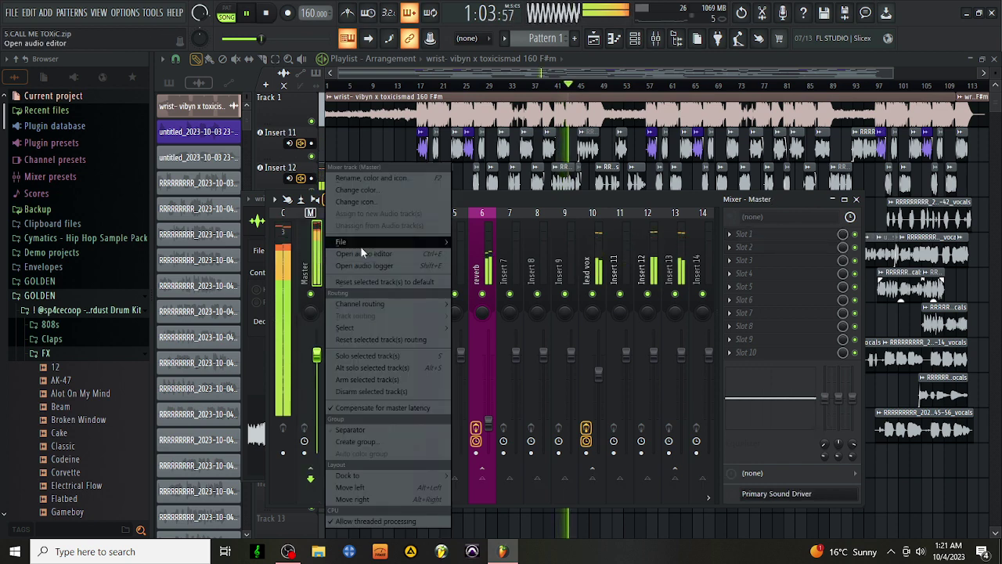
{"action": "mouse_move", "coordinate": [364, 243]}
{"action": "left_click", "coordinate": [400, 329]}
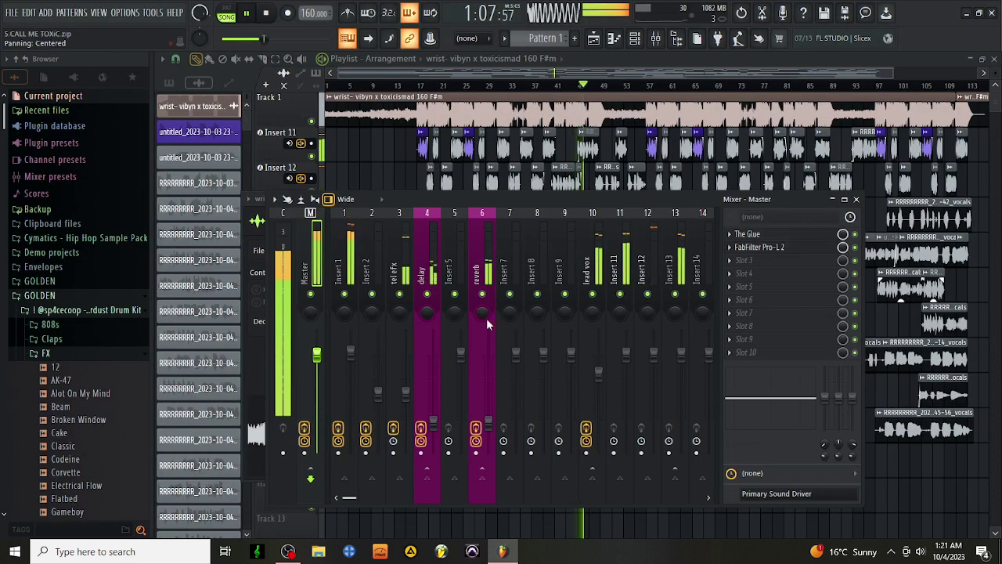
- Replace the lead vox effect chain with the 2 gabila [GOD PRESET MIX] mixer track state
{"action": "left_click", "coordinate": [587, 270]}
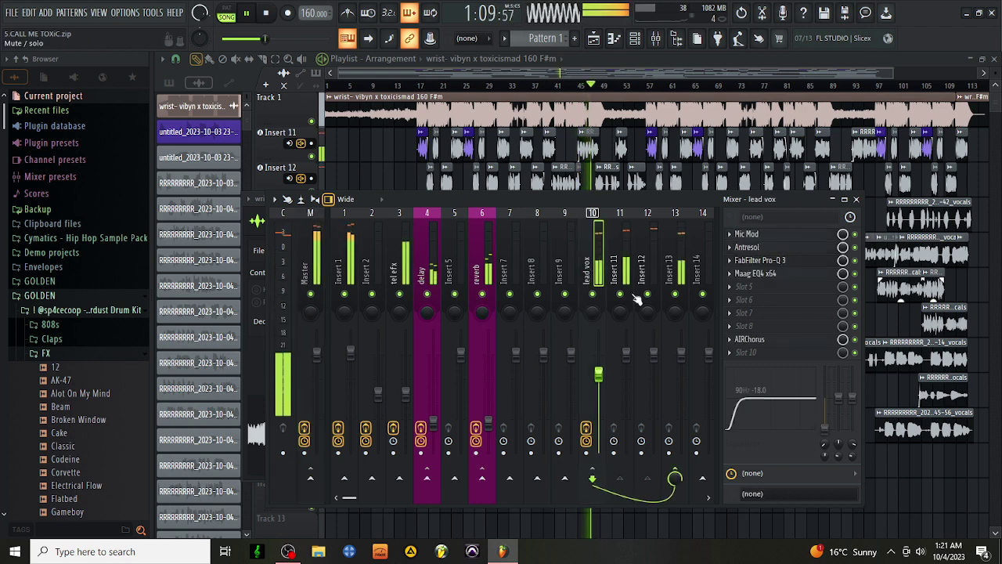
{"action": "right_click", "coordinate": [589, 270]}
{"action": "mouse_move", "coordinate": [629, 244]}
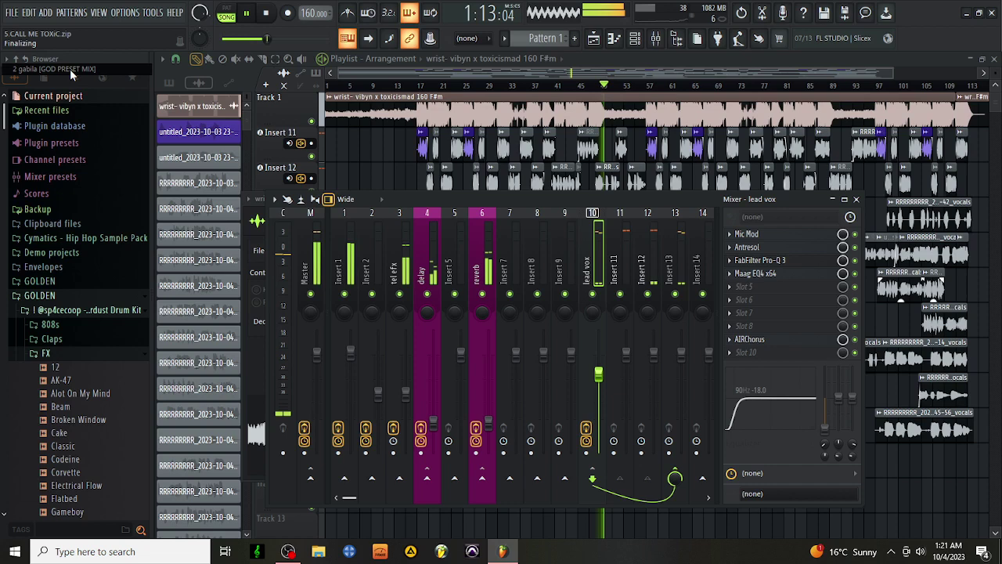
{"action": "left_click", "coordinate": [70, 68]}
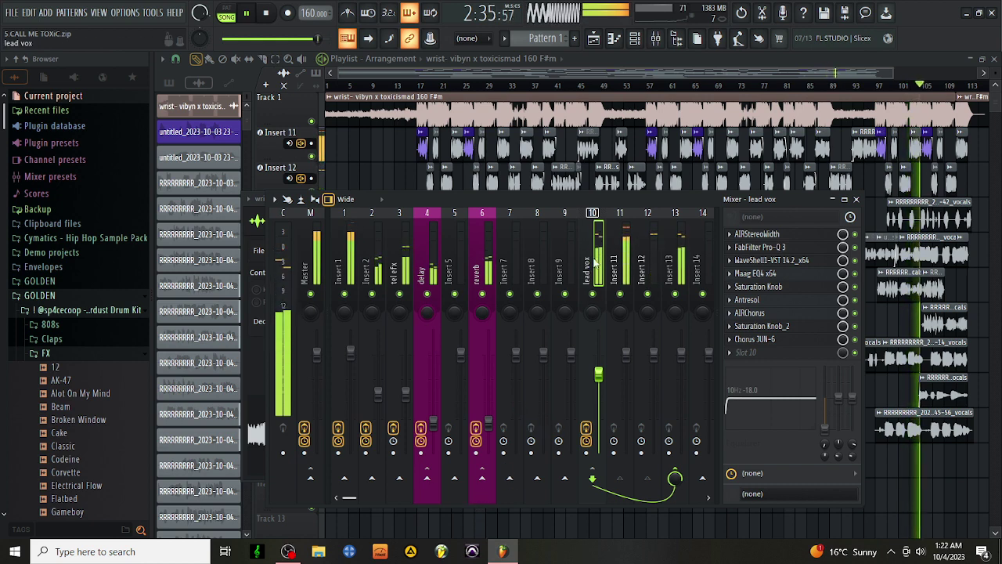
- Load the RNB CLEANUP PRO mixer track state onto Insert 13
{"action": "right_click", "coordinate": [685, 252]}
{"action": "mouse_move", "coordinate": [696, 240]}
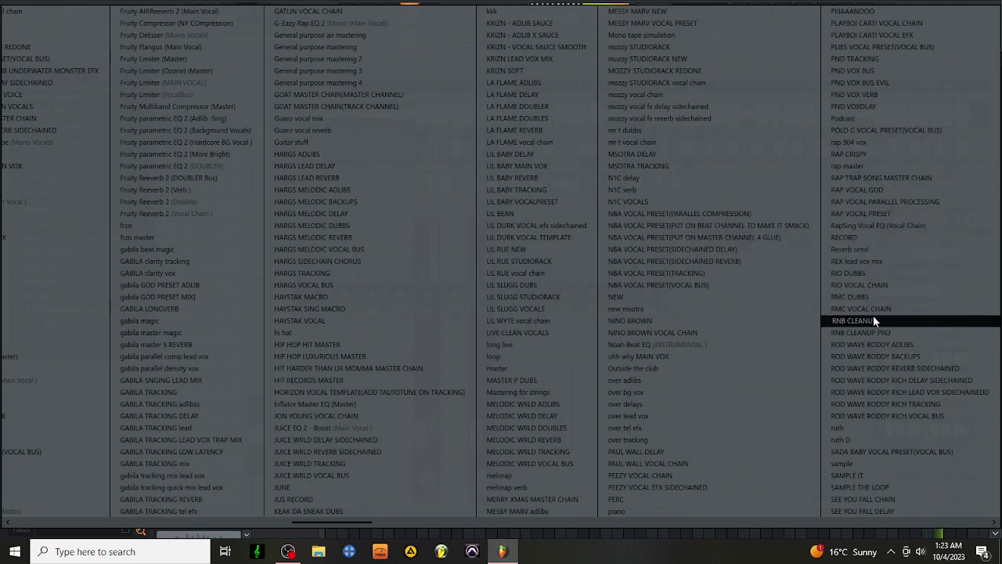
{"action": "left_click", "coordinate": [883, 333]}
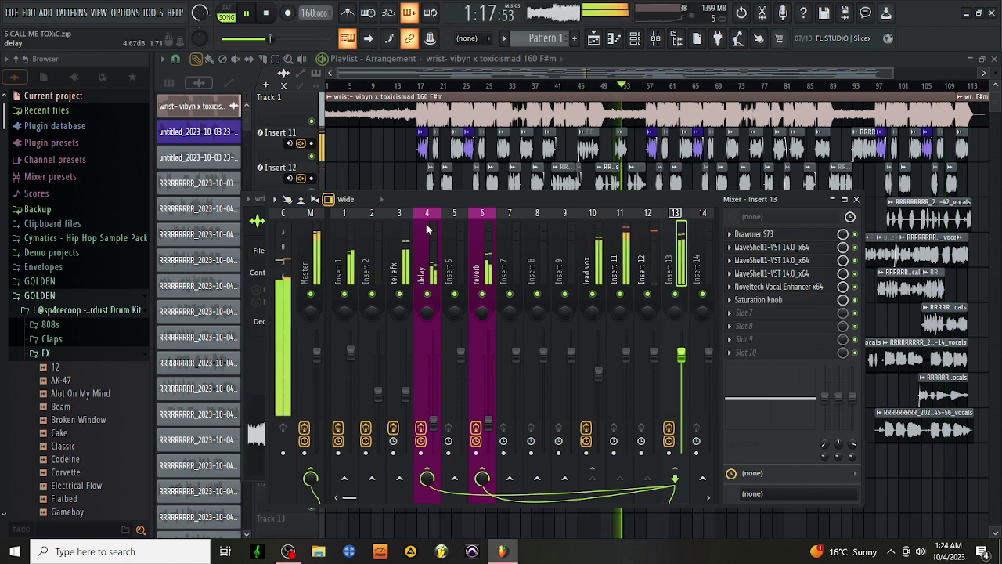
- Raise the low-shelf EQ frequency of the delay track to 99 Hz
{"action": "left_click", "coordinate": [430, 255]}
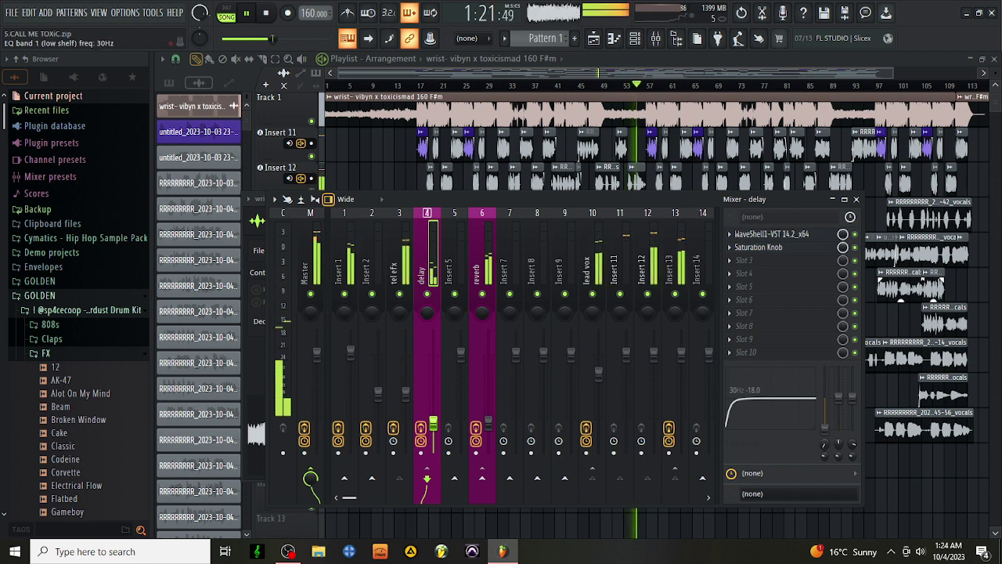
{"action": "left_click_drag", "start_coordinate": [831, 445], "coordinate": [831, 430]}
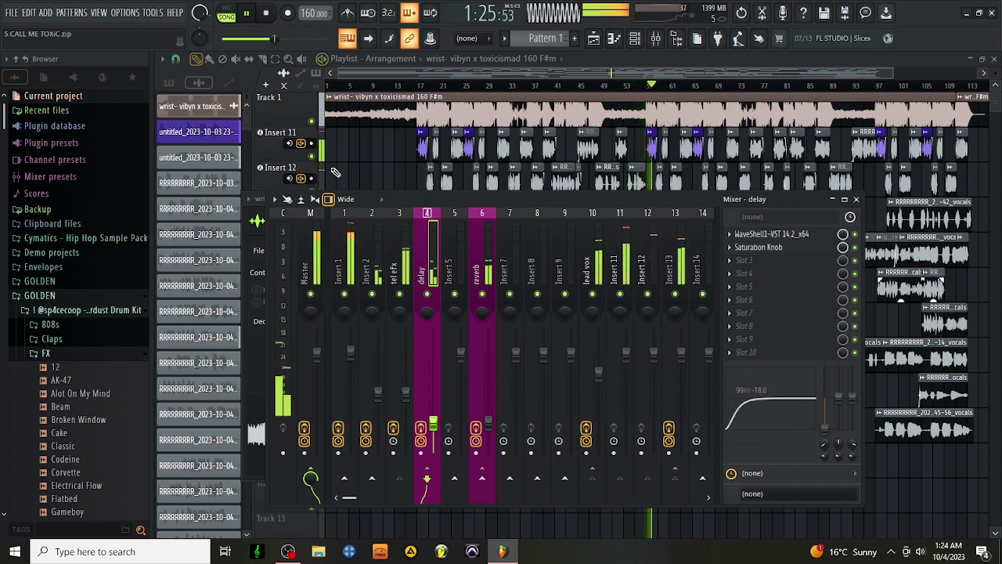
- Reduce the project timebase to 24 PPQ, accepting the possible data loss, and restart playback
{"action": "left_click", "coordinate": [129, 13]}
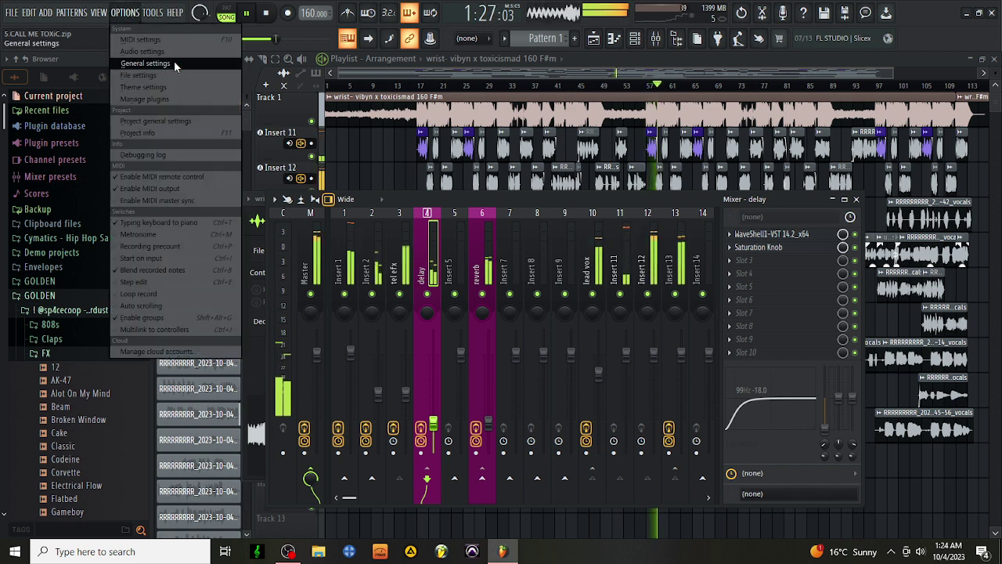
{"action": "left_click", "coordinate": [188, 122]}
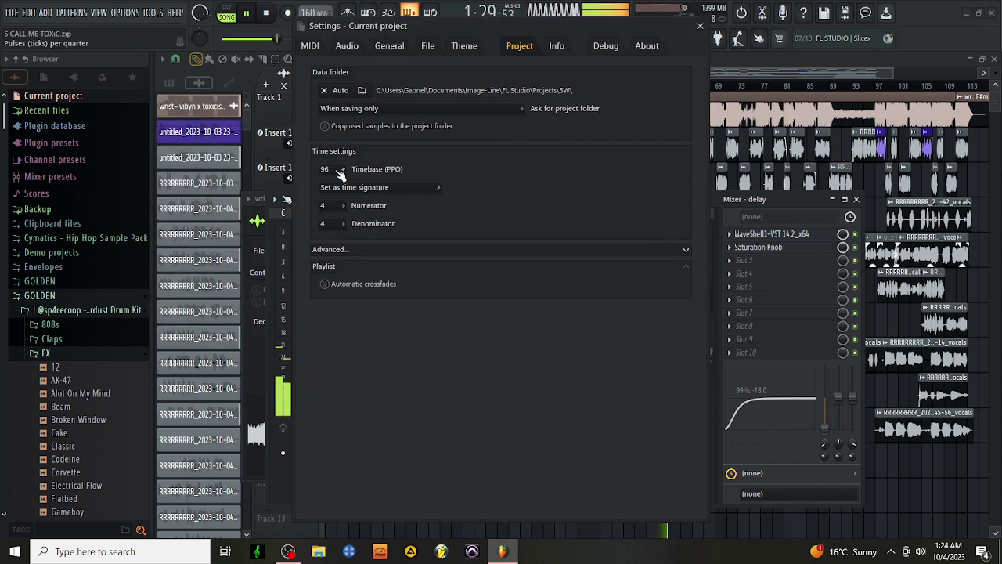
{"action": "left_click", "coordinate": [335, 169]}
{"action": "left_click", "coordinate": [332, 171]}
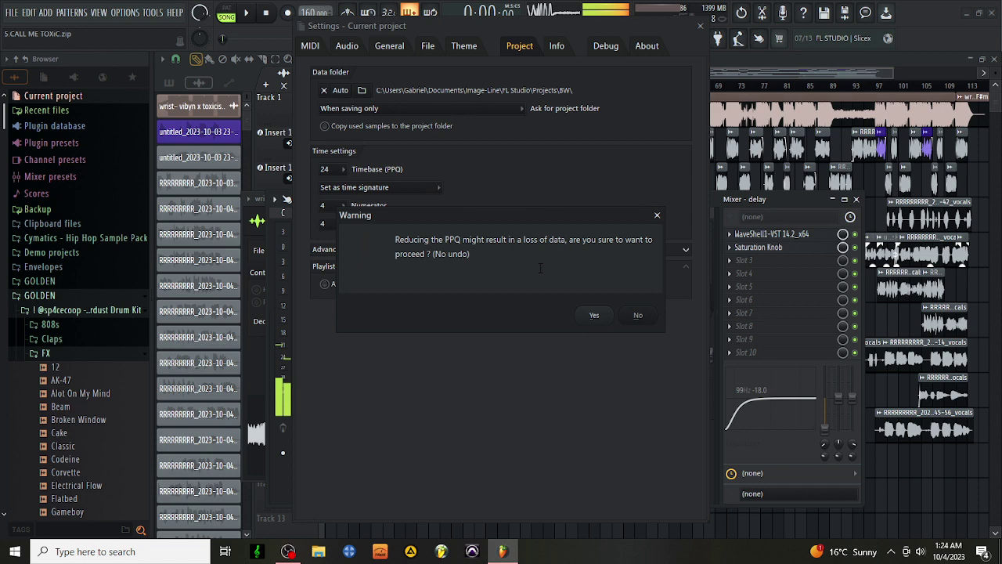
{"action": "left_click", "coordinate": [595, 317]}
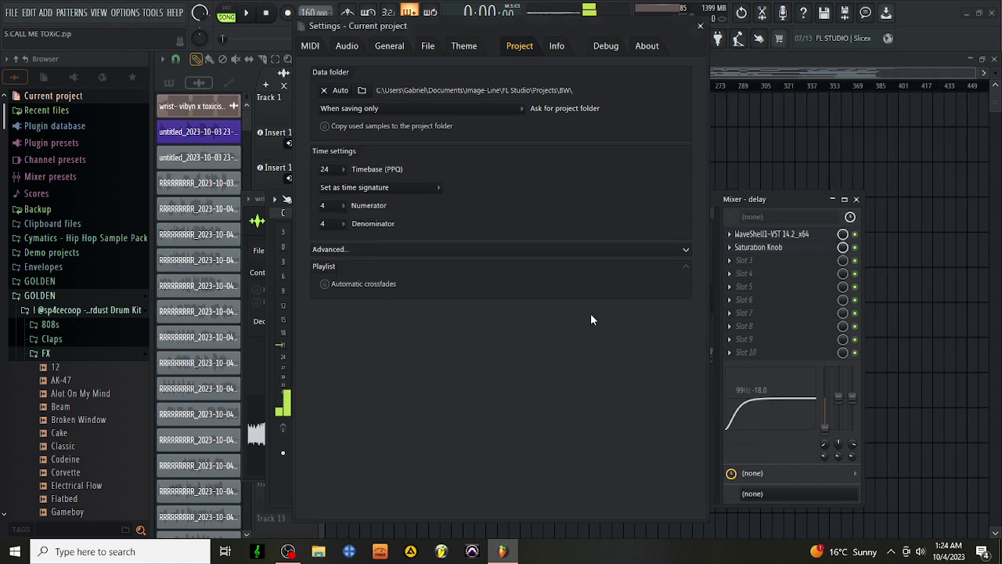
{"action": "left_click", "coordinate": [700, 26]}
{"action": "key", "text": "space"}
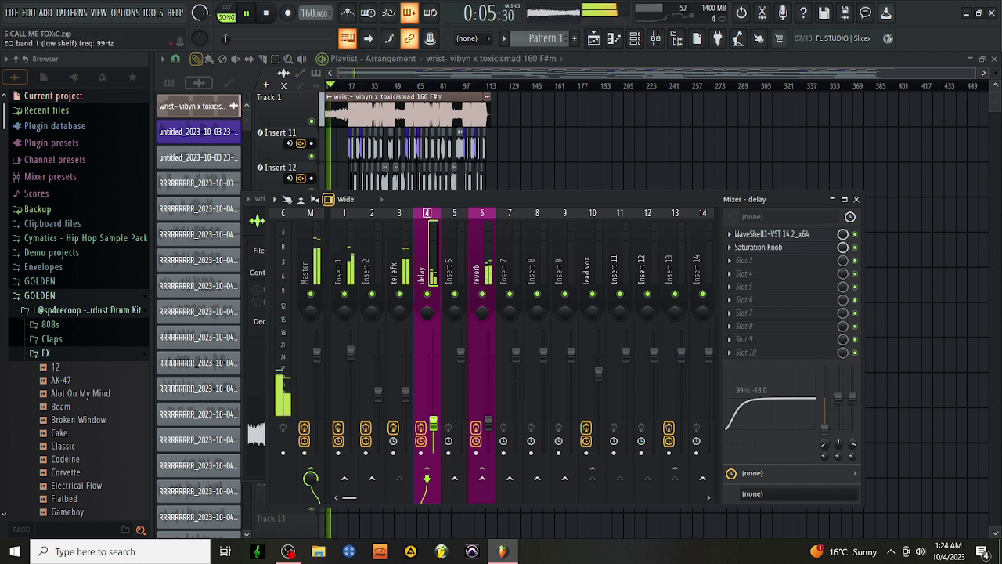
- Set the delay track's low-shelf EQ frequency to 90 Hz and check its Saturation Knob effect
{"action": "left_click_drag", "start_coordinate": [824, 444], "coordinate": [824, 452]}
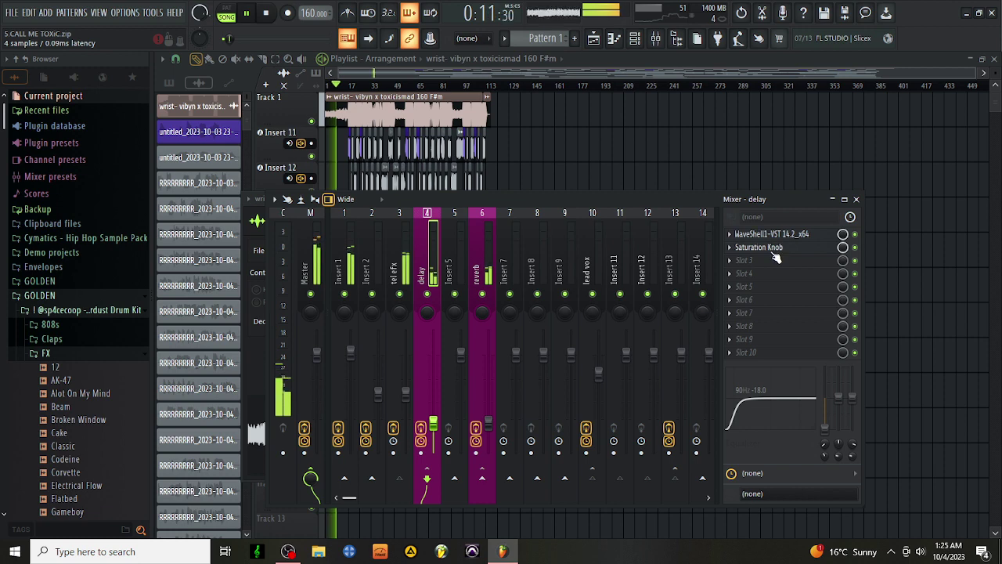
{"action": "left_click", "coordinate": [758, 246]}
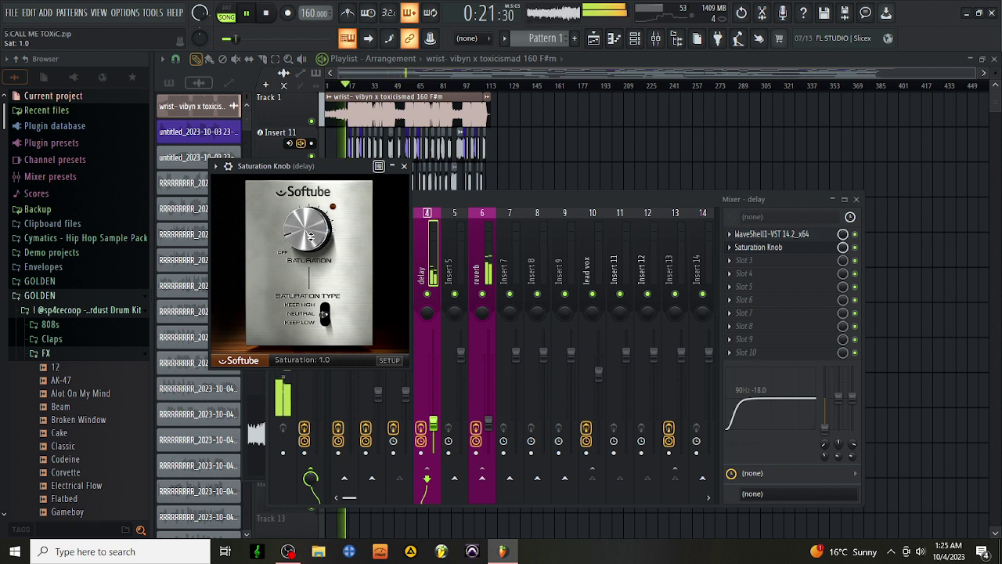
{"action": "left_click", "coordinate": [404, 166]}
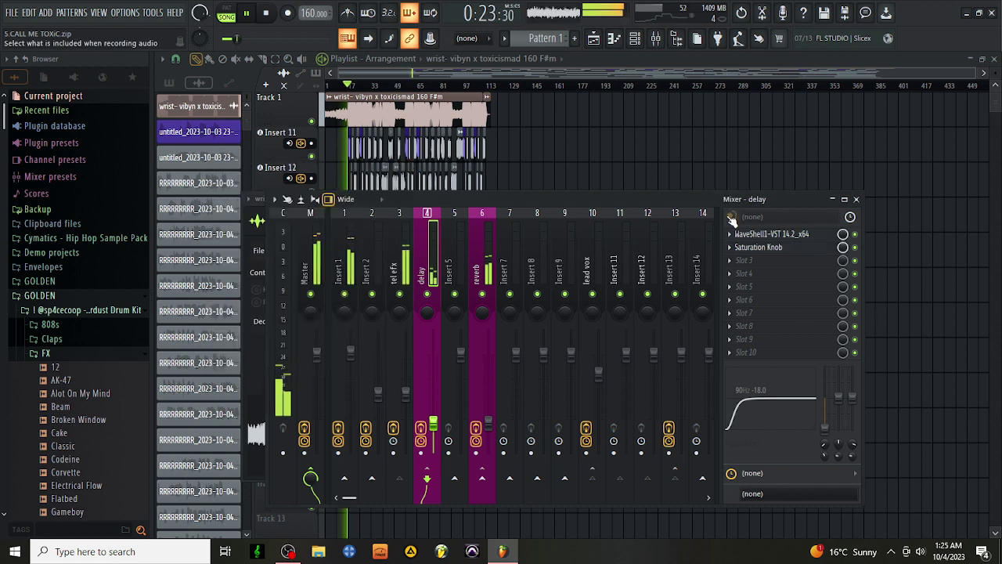
- Turn on LoFi in the H-Delay inside the delay track's StudioRack
{"action": "left_click", "coordinate": [757, 235]}
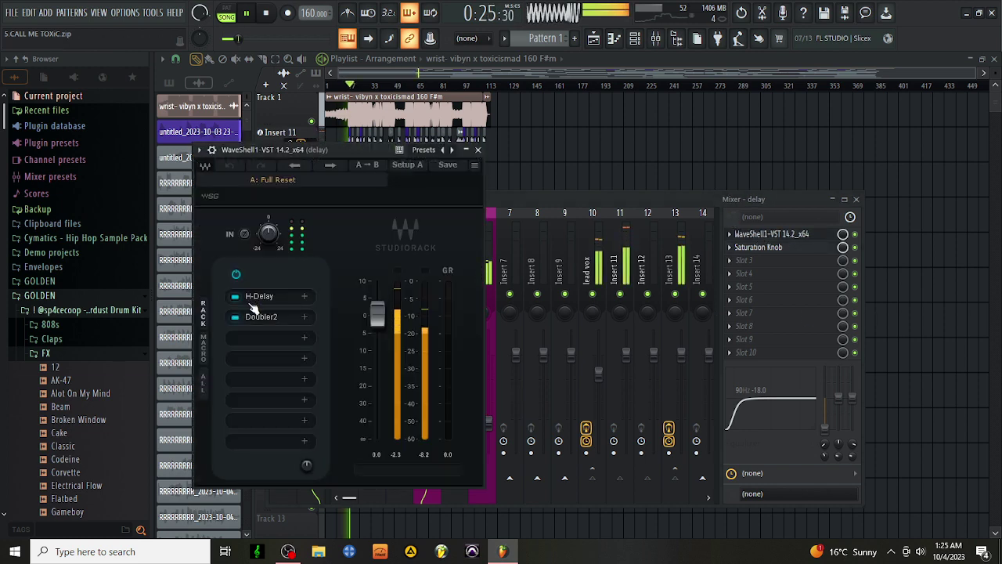
{"action": "left_click", "coordinate": [258, 297]}
{"action": "left_click", "coordinate": [330, 349]}
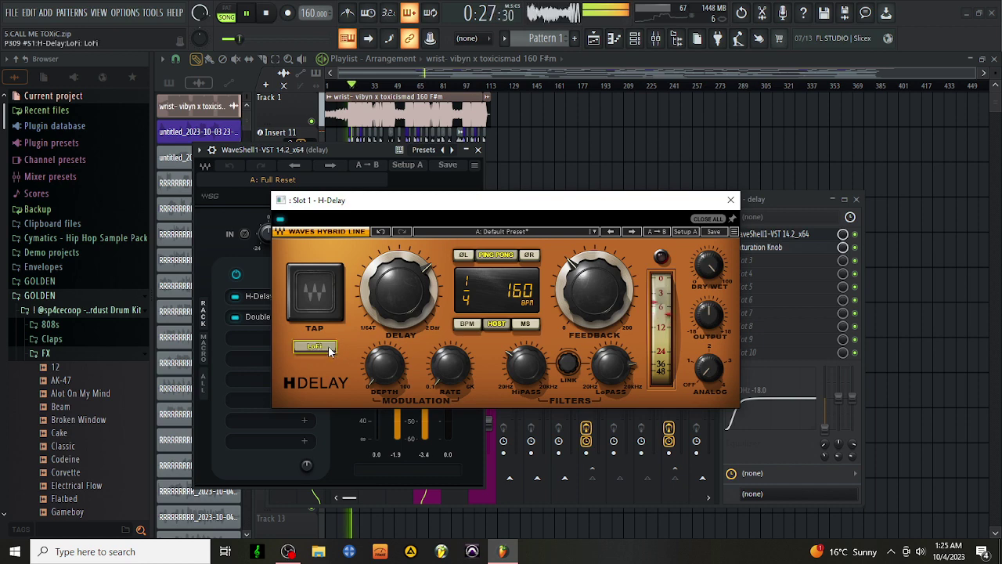
{"action": "left_click", "coordinate": [730, 199]}
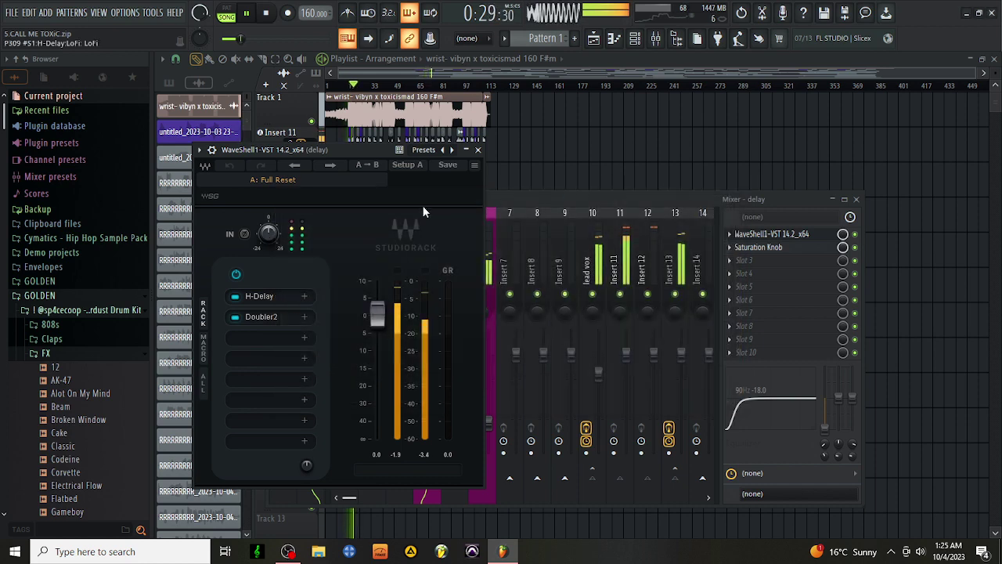
{"action": "left_click", "coordinate": [478, 149]}
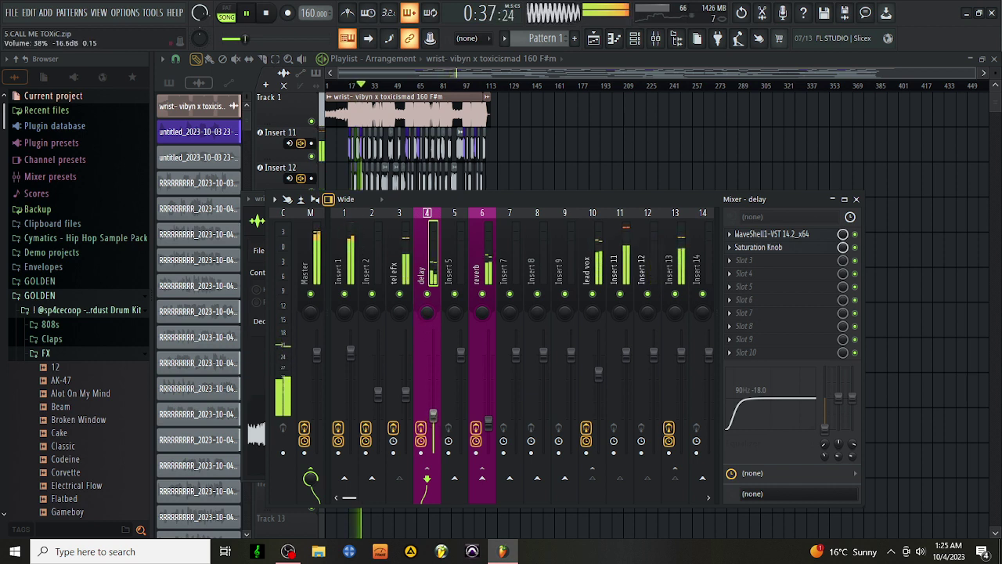
- Raise the delay track's volume to about -15.7 dB and switch off Doubler2 in its StudioRack
{"action": "left_click_drag", "start_coordinate": [433, 419], "coordinate": [433, 412]}
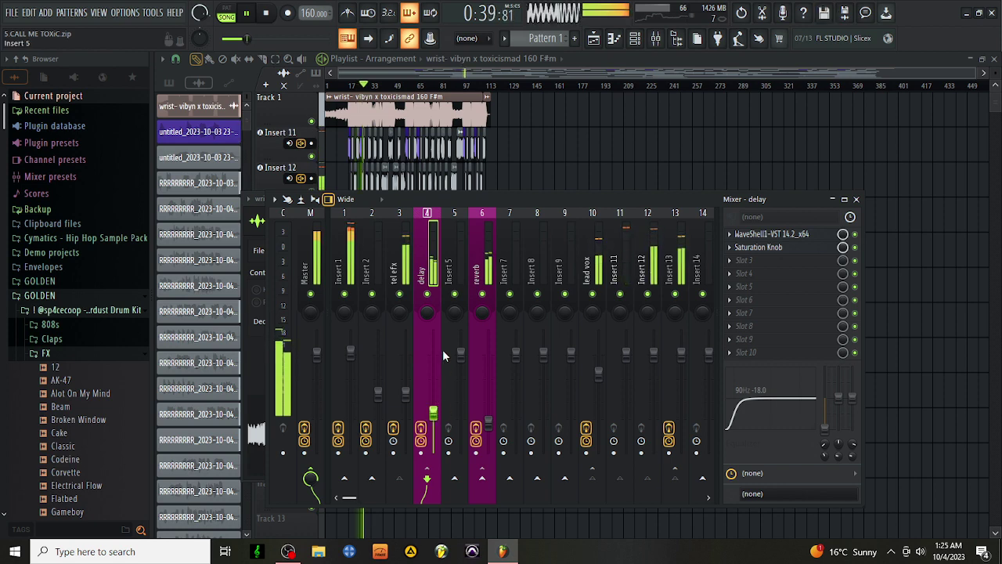
{"action": "left_click", "coordinate": [740, 235]}
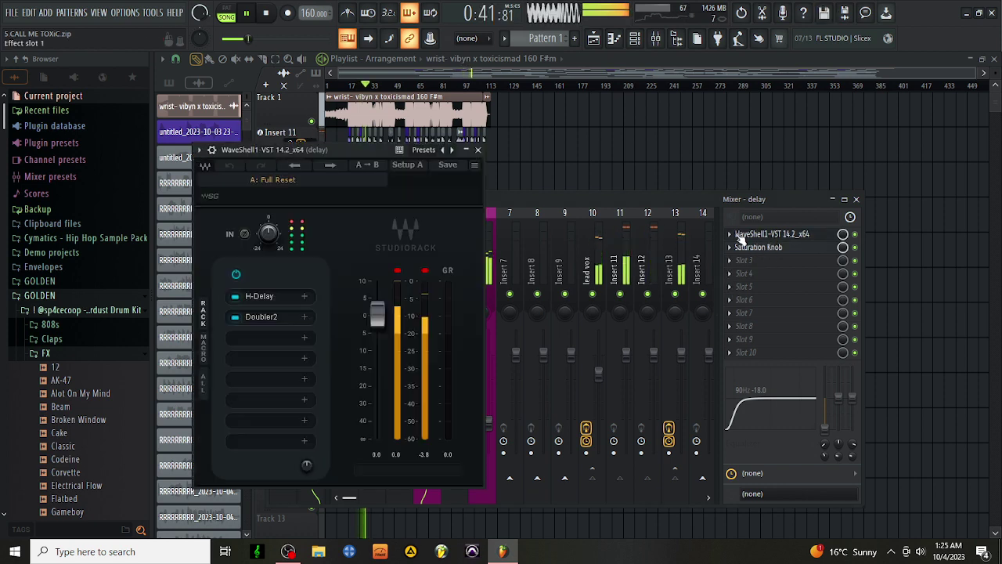
{"action": "left_click", "coordinate": [235, 316]}
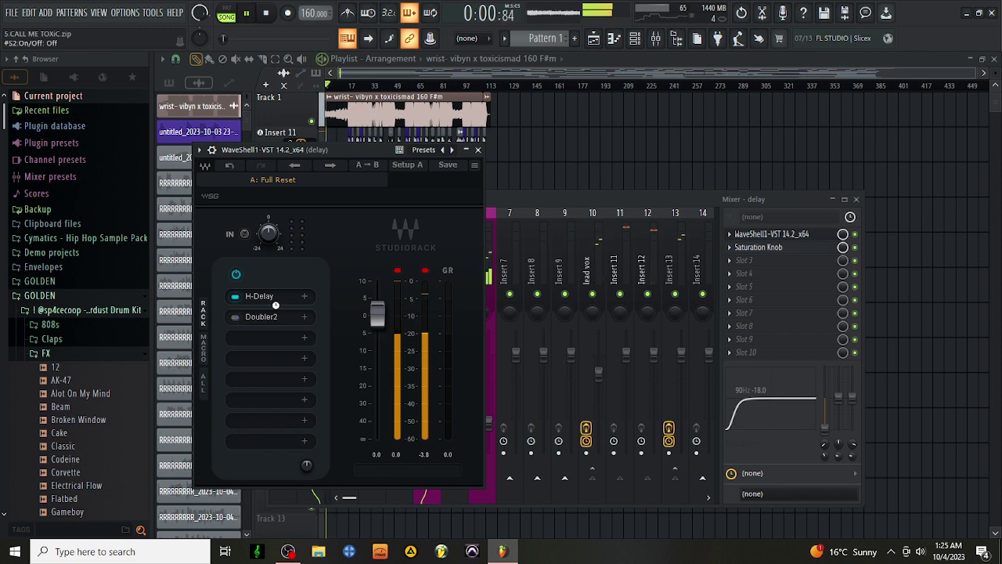
{"action": "left_click", "coordinate": [478, 150]}
- Load the gabila GOD PRESET ADLIB mixer track state onto the tel efx track
{"action": "left_click", "coordinate": [403, 250]}
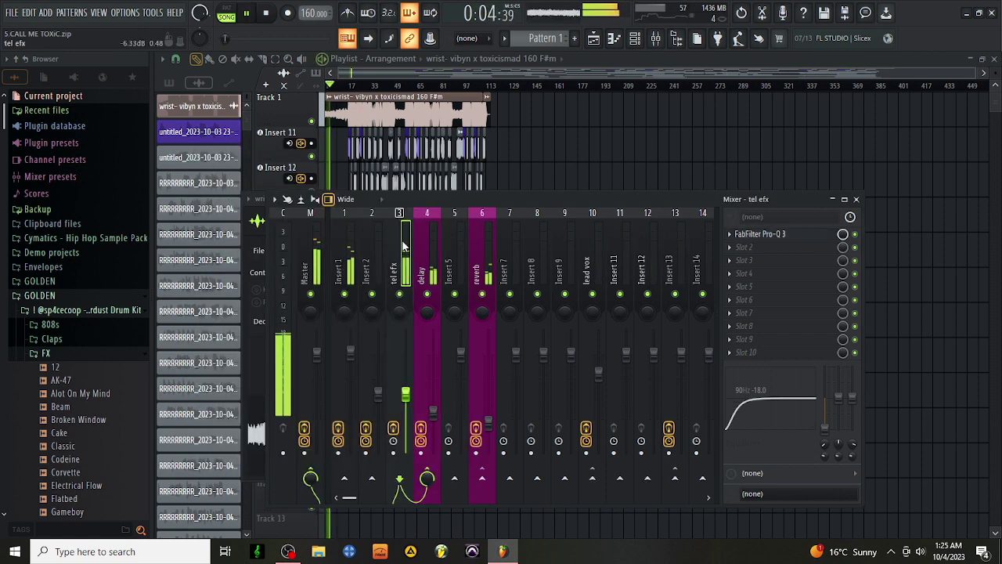
{"action": "right_click", "coordinate": [413, 245]}
{"action": "mouse_move", "coordinate": [422, 244]}
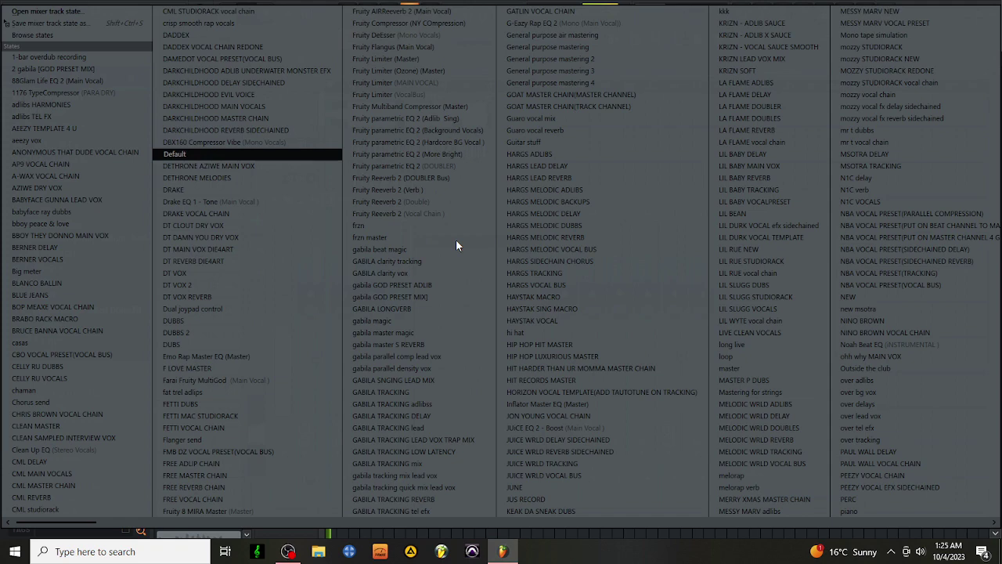
{"action": "left_click", "coordinate": [425, 285]}
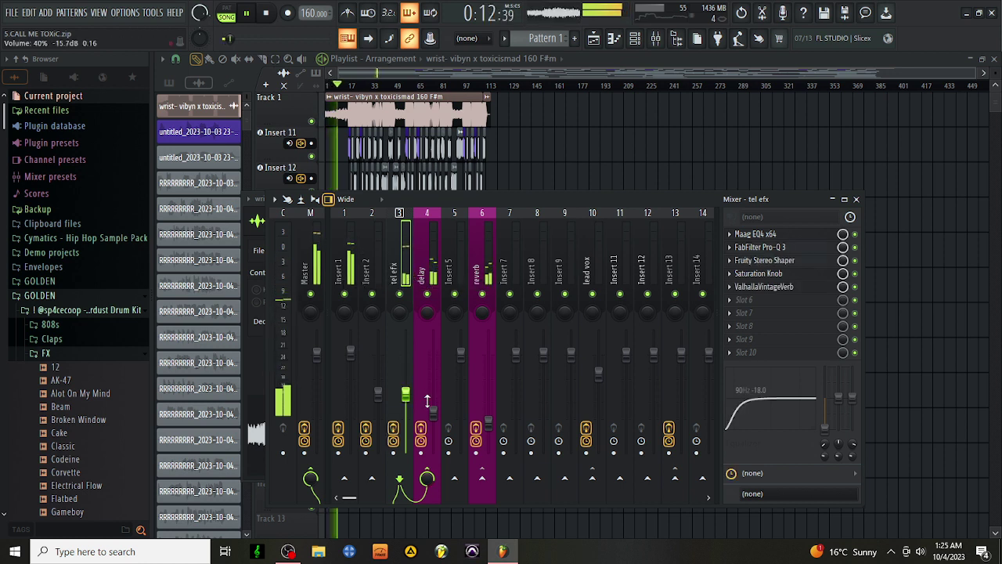
- Set the mode of the reverb track's ValhallaVintageVerb to Dirty Hall
{"action": "left_click", "coordinate": [479, 249]}
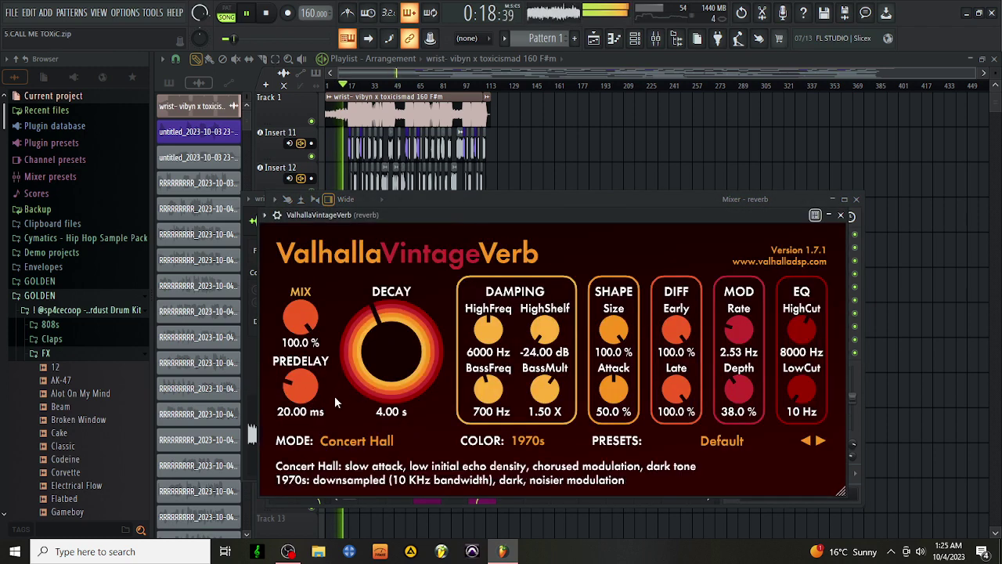
{"action": "left_click", "coordinate": [350, 442]}
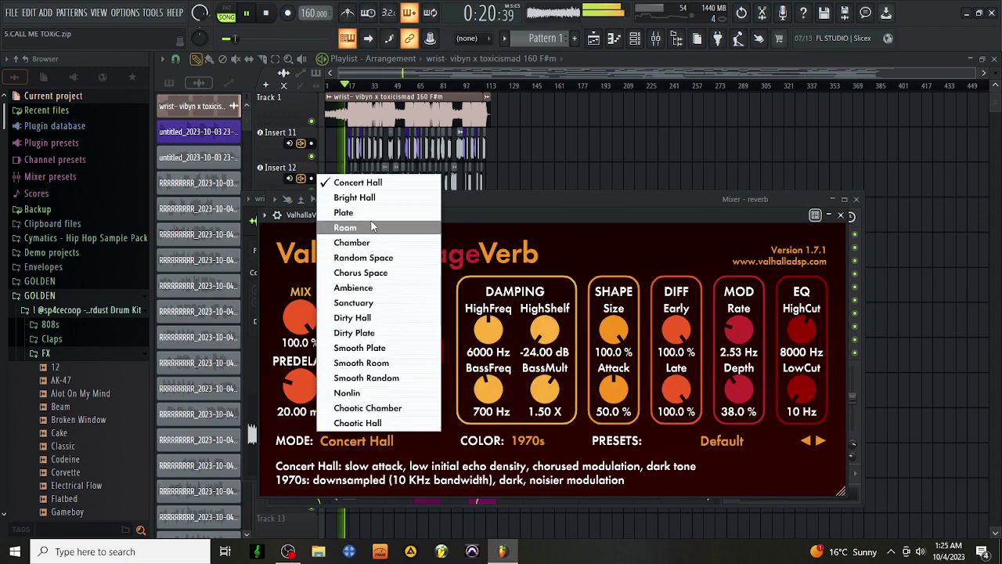
{"action": "left_click", "coordinate": [364, 320]}
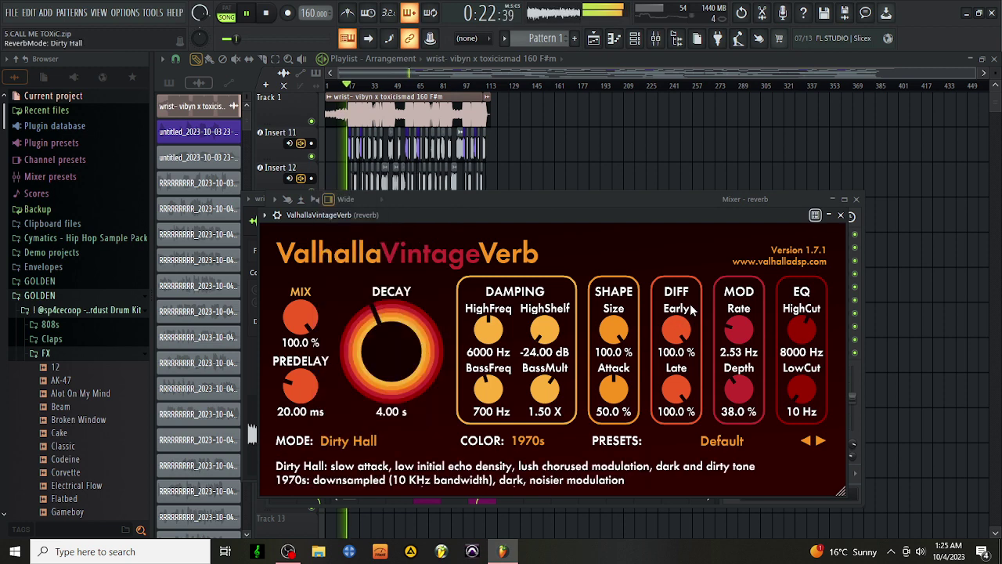
- Set the high frequency limit of the Noveltech Vocal Enhancer on Insert 13 to 10.0 kHz and check that track's Saturation Knob
{"action": "left_click", "coordinate": [840, 214]}
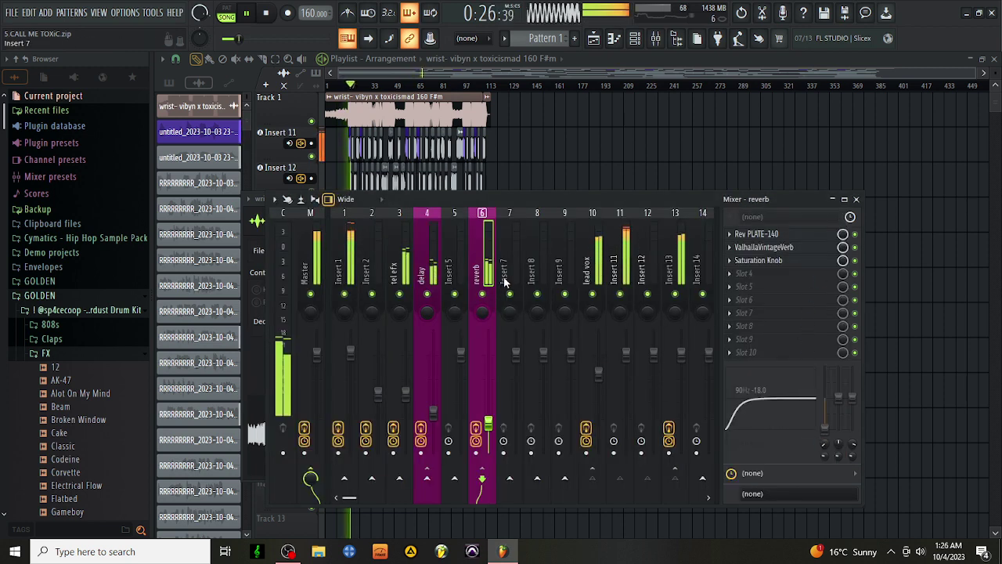
{"action": "left_click", "coordinate": [584, 272]}
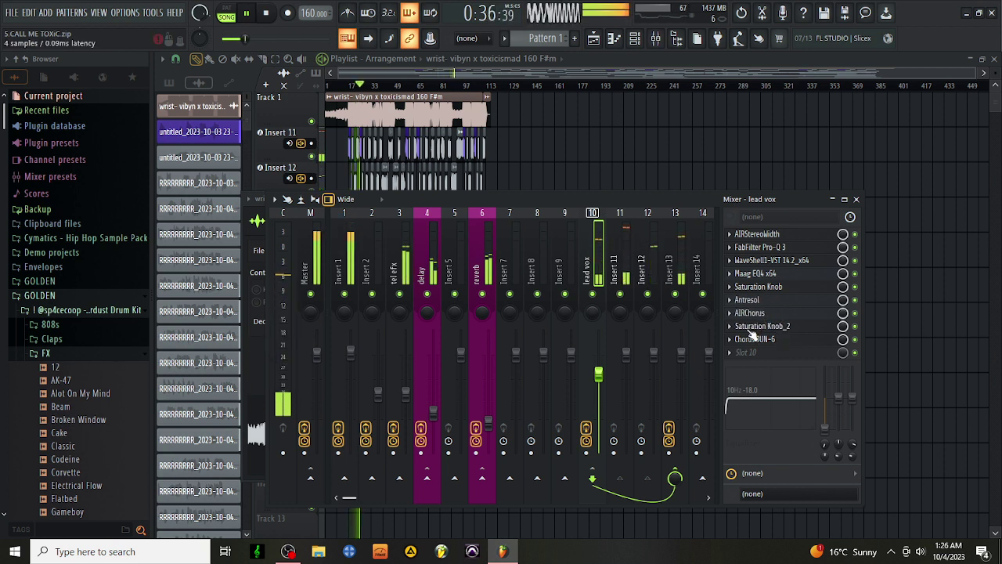
{"action": "left_click", "coordinate": [670, 251]}
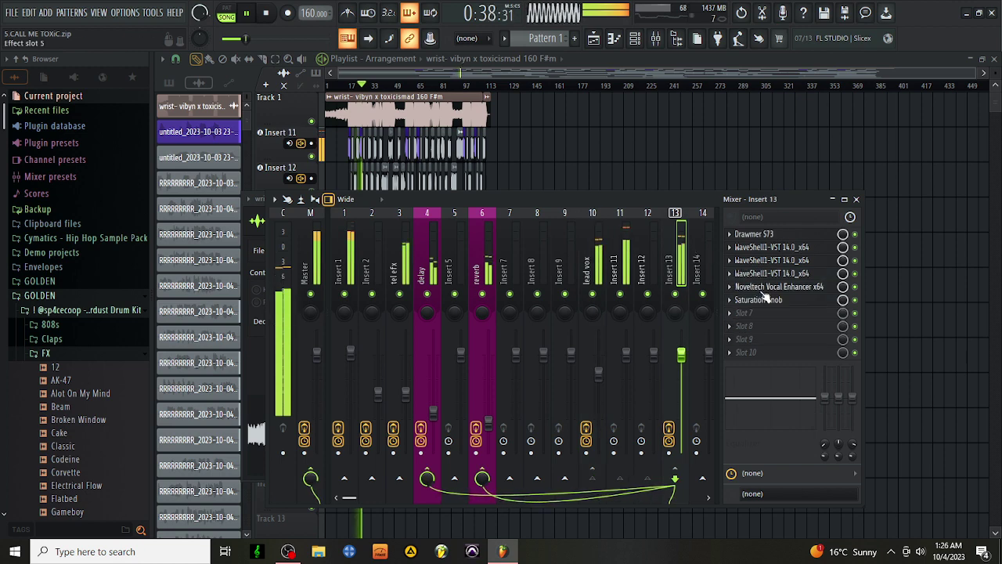
{"action": "left_click_drag", "start_coordinate": [446, 343], "coordinate": [483, 354]}
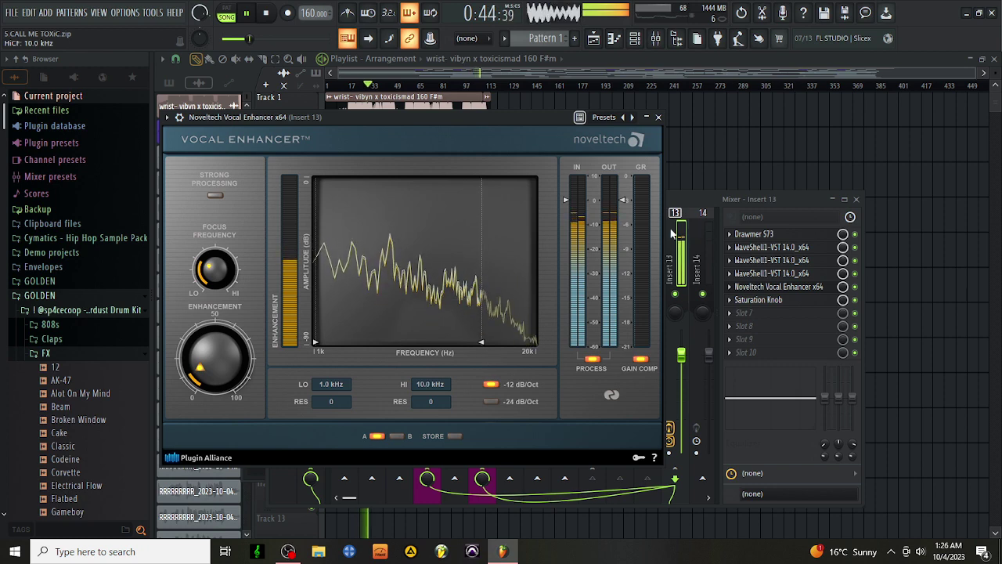
{"action": "left_click", "coordinate": [658, 117]}
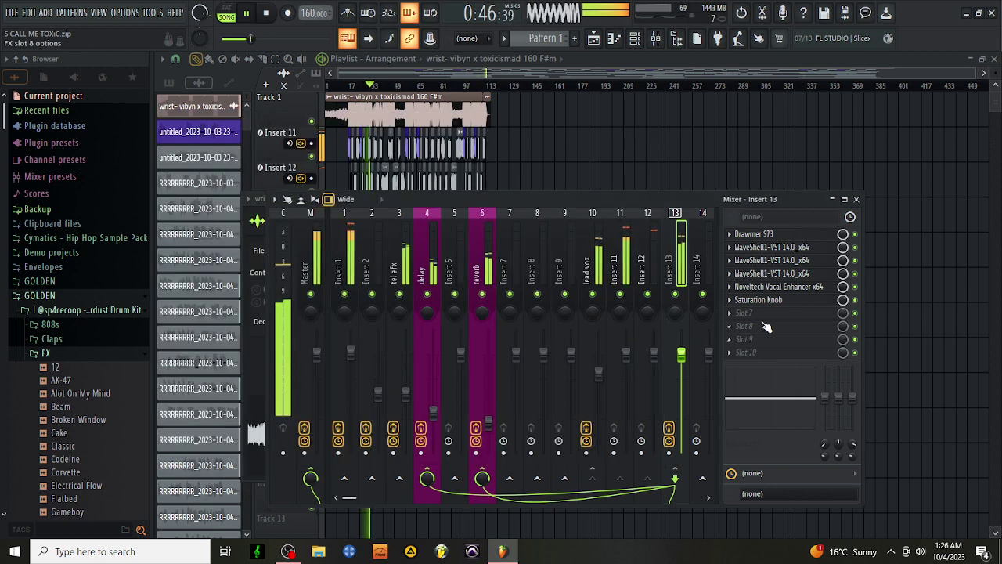
{"action": "left_click", "coordinate": [763, 301]}
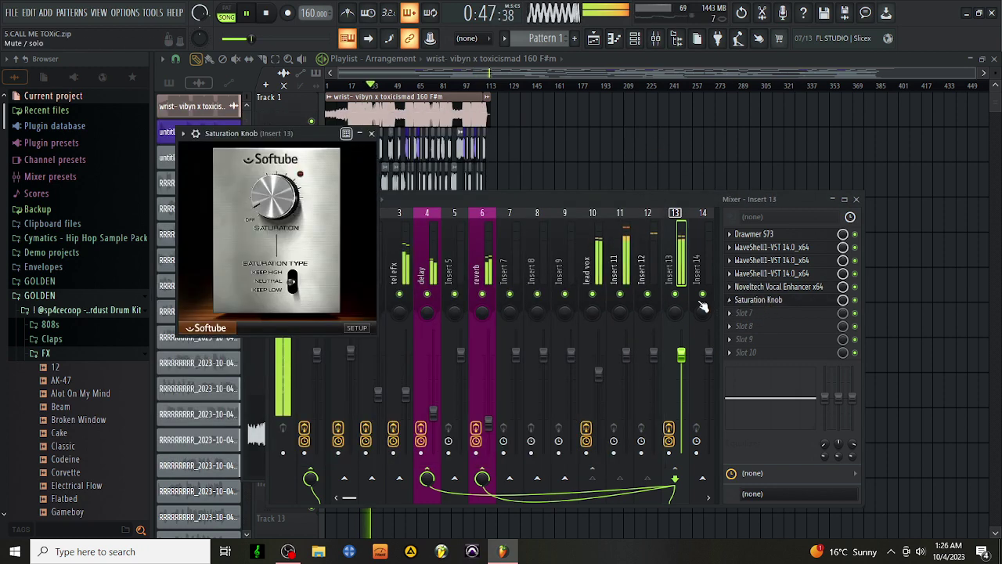
{"action": "left_click", "coordinate": [372, 134]}
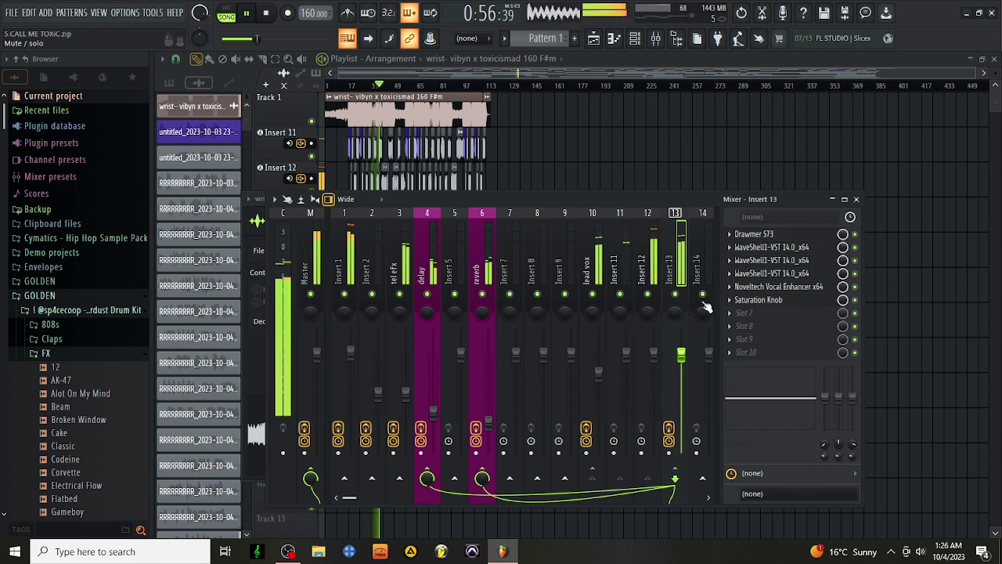
{"action": "left_click", "coordinate": [566, 261]}
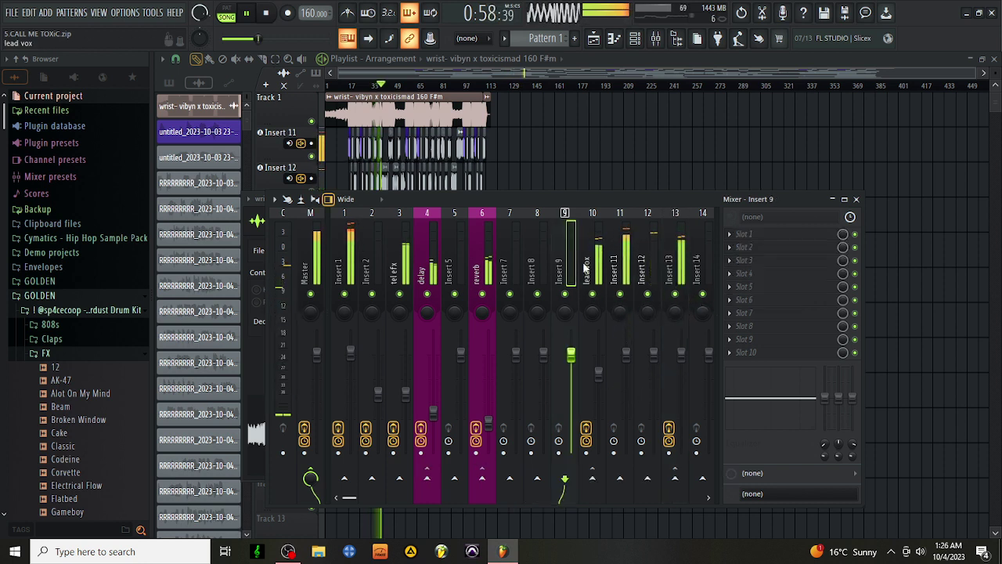
{"action": "right_click", "coordinate": [572, 262]}
{"action": "mouse_move", "coordinate": [638, 238]}
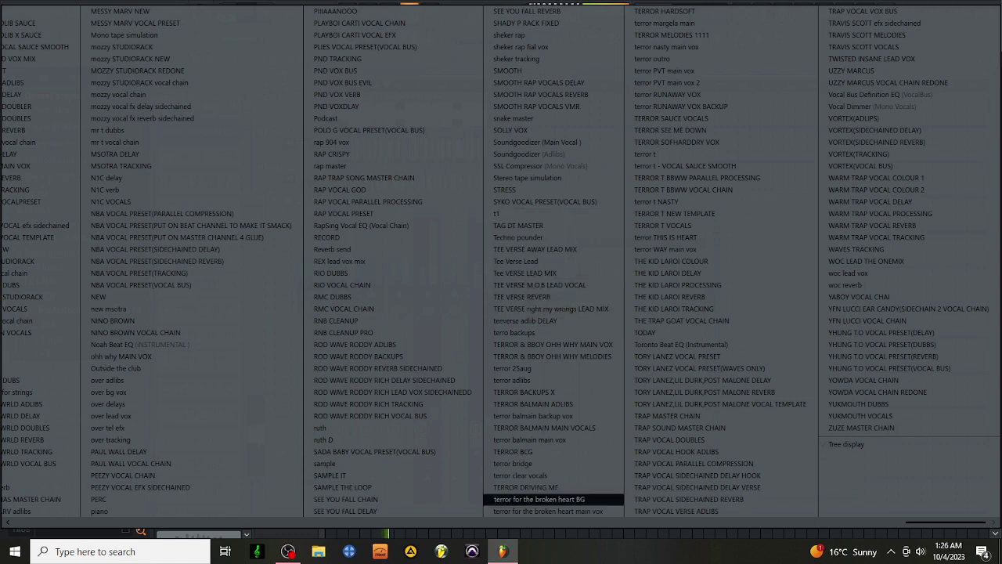
{"action": "left_click", "coordinate": [547, 499]}
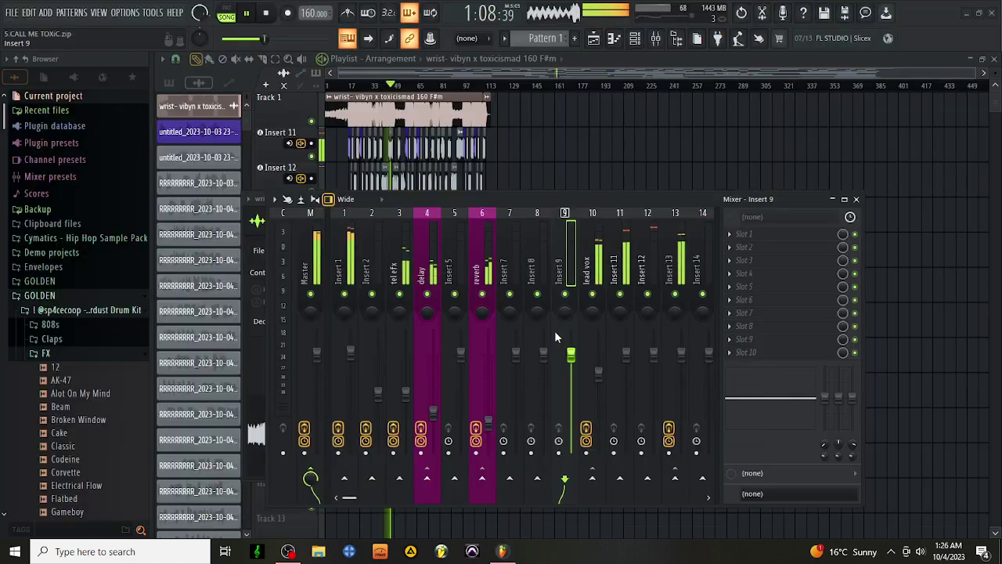
- Add VerbSuite Classics to the first effect slot of Insert 9 and lower that track's volume to about -24.4 dB
{"action": "left_click", "coordinate": [746, 231]}
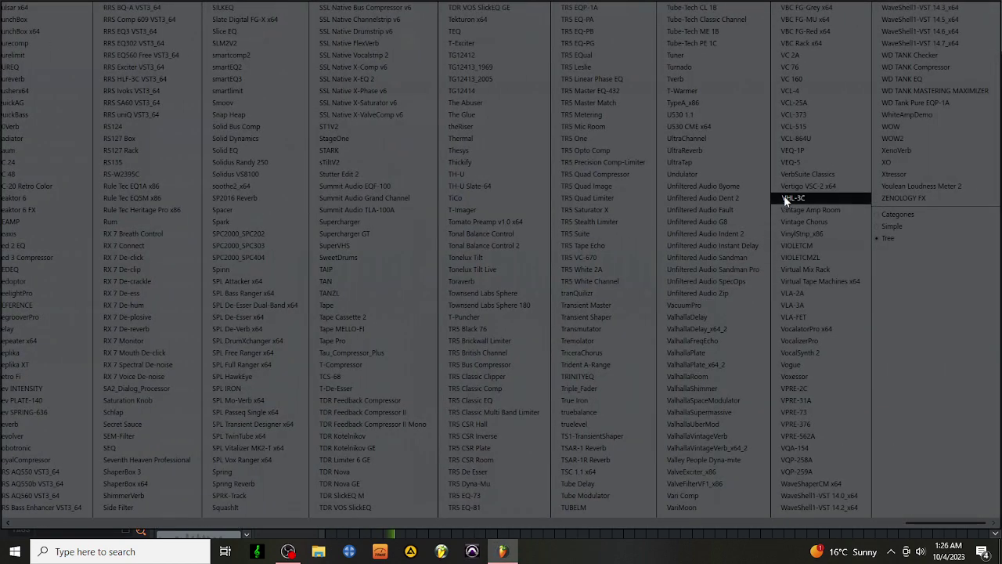
{"action": "left_click", "coordinate": [801, 175]}
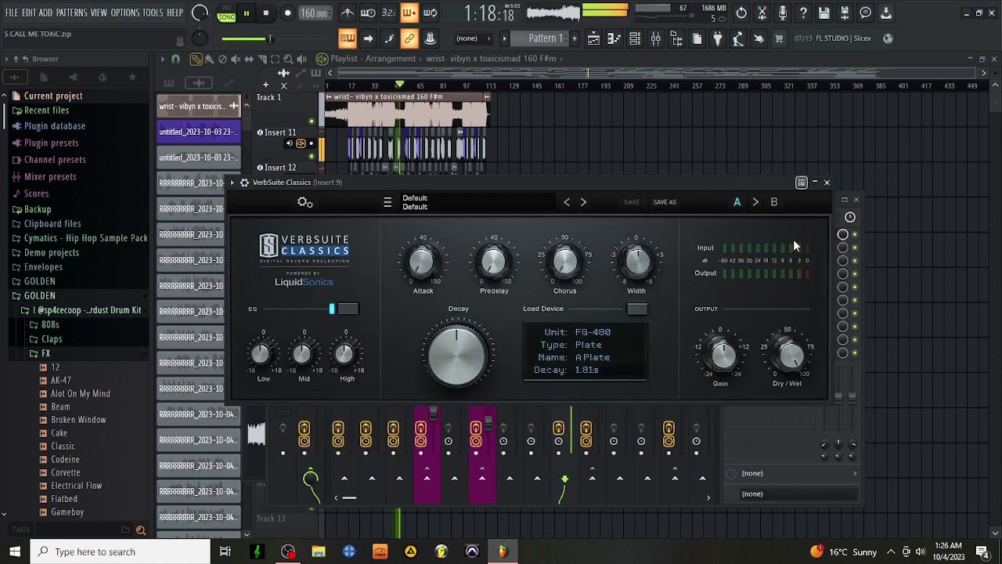
{"action": "left_click", "coordinate": [826, 183]}
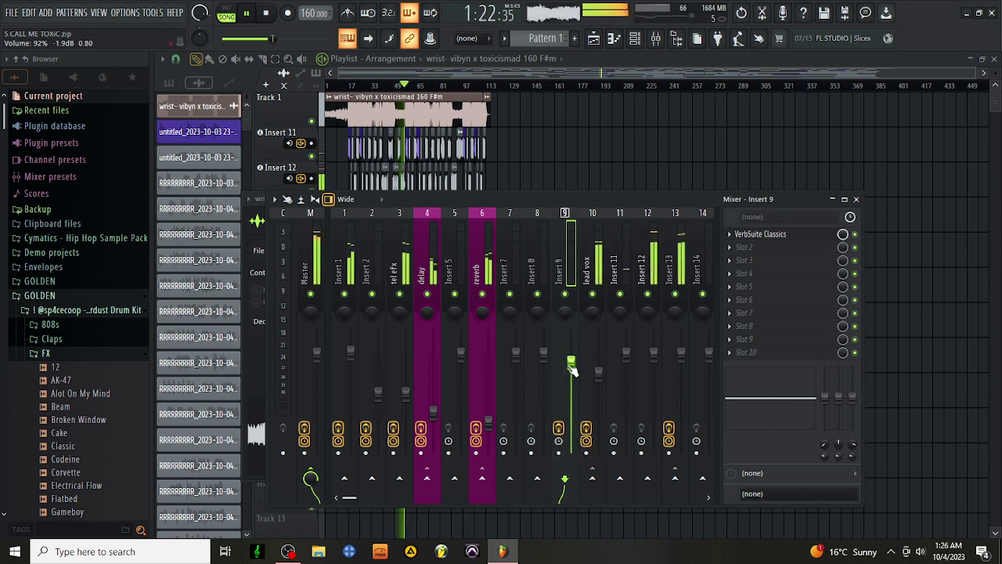
{"action": "left_click_drag", "start_coordinate": [570, 360], "coordinate": [570, 432]}
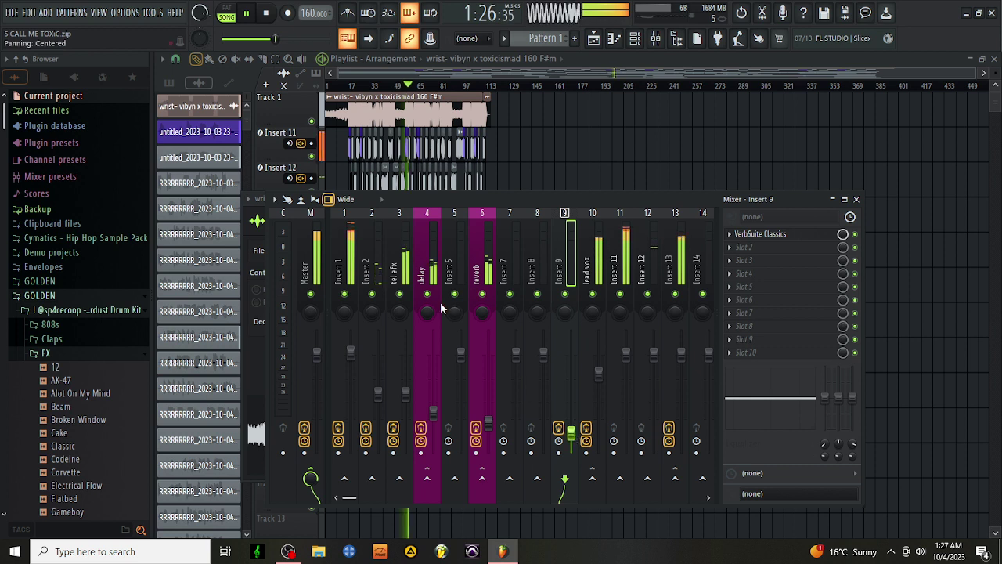
- Raise the volume of Insert 2 and send the tel efx track to Insert 9
{"action": "left_click_drag", "start_coordinate": [378, 391], "coordinate": [378, 374]}
{"action": "left_click", "coordinate": [401, 407]}
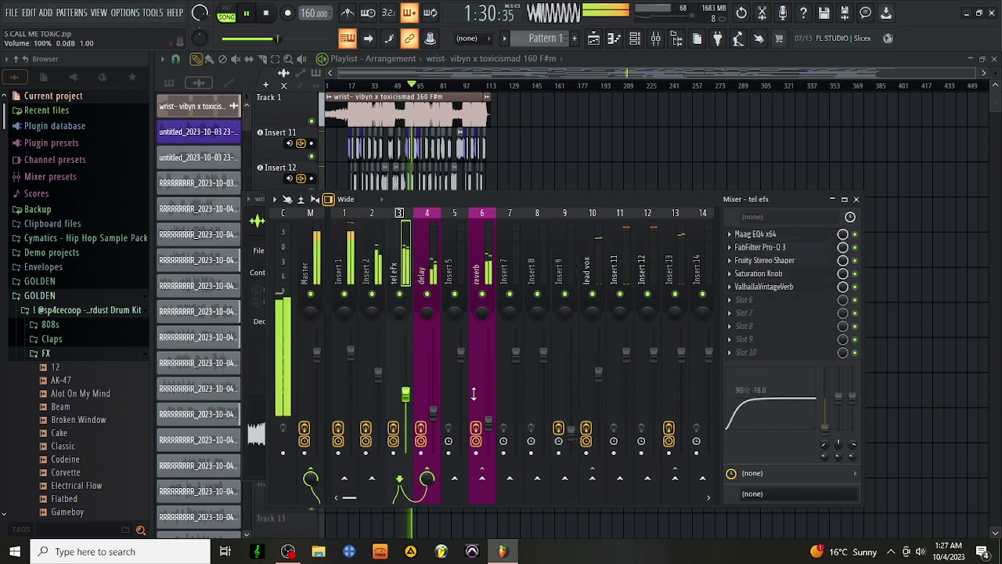
{"action": "left_click", "coordinate": [567, 477]}
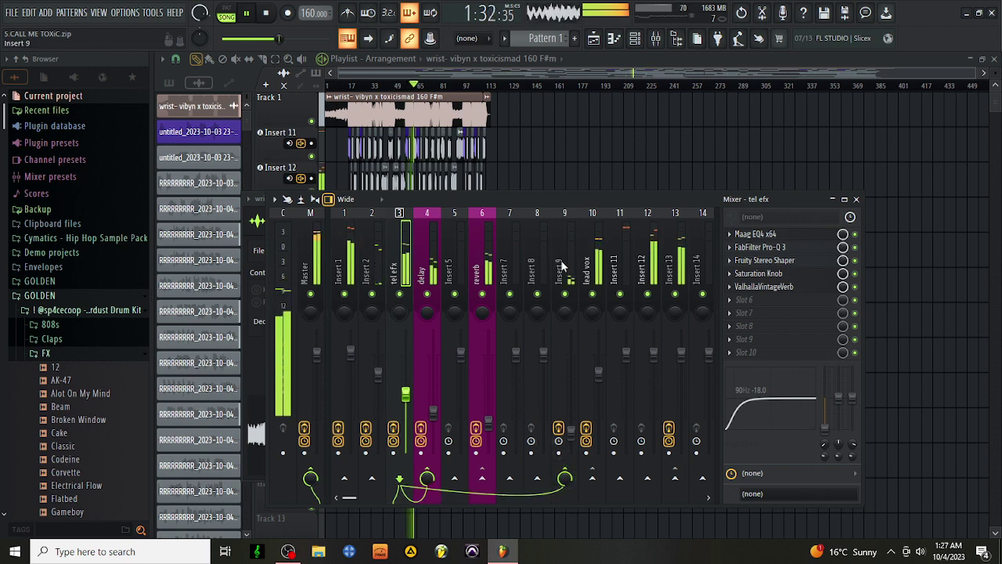
- Load the gabila master S REVERB mixer track state onto Insert 8
{"action": "right_click", "coordinate": [536, 251]}
{"action": "left_click", "coordinate": [573, 239]}
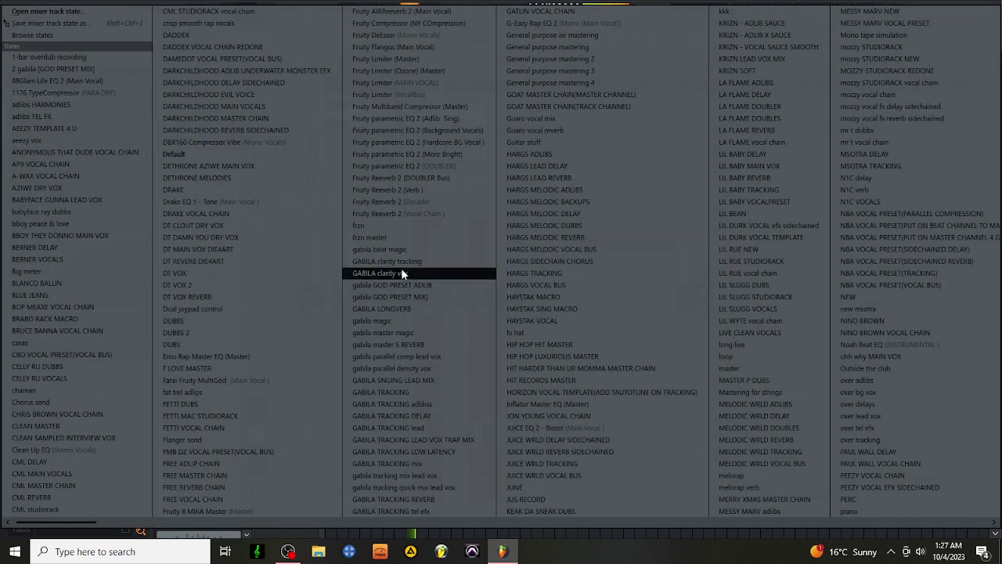
{"action": "left_click", "coordinate": [425, 344]}
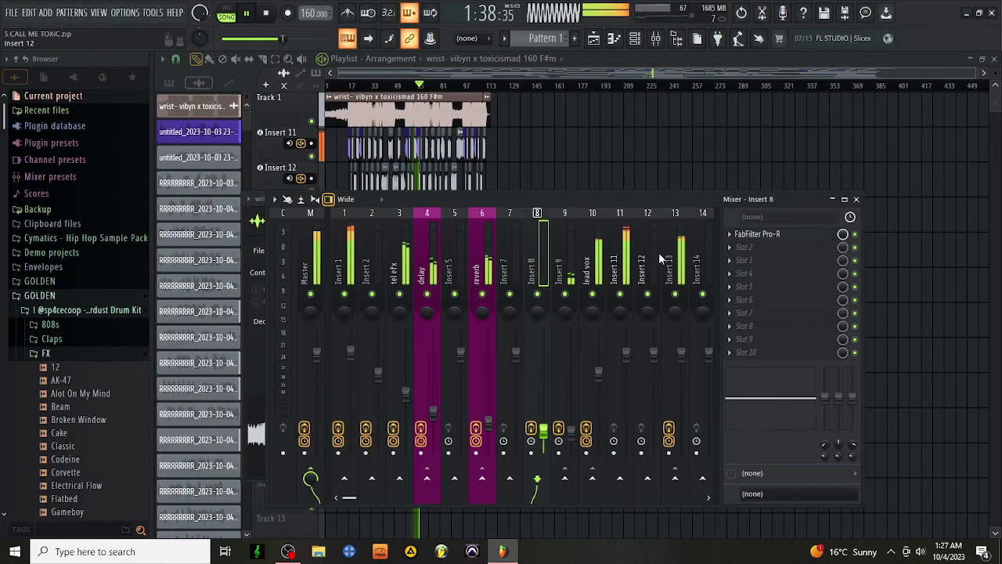
- Send Insert 13 to Insert 8 and raise Insert 8's volume slightly
{"action": "left_click", "coordinate": [672, 301]}
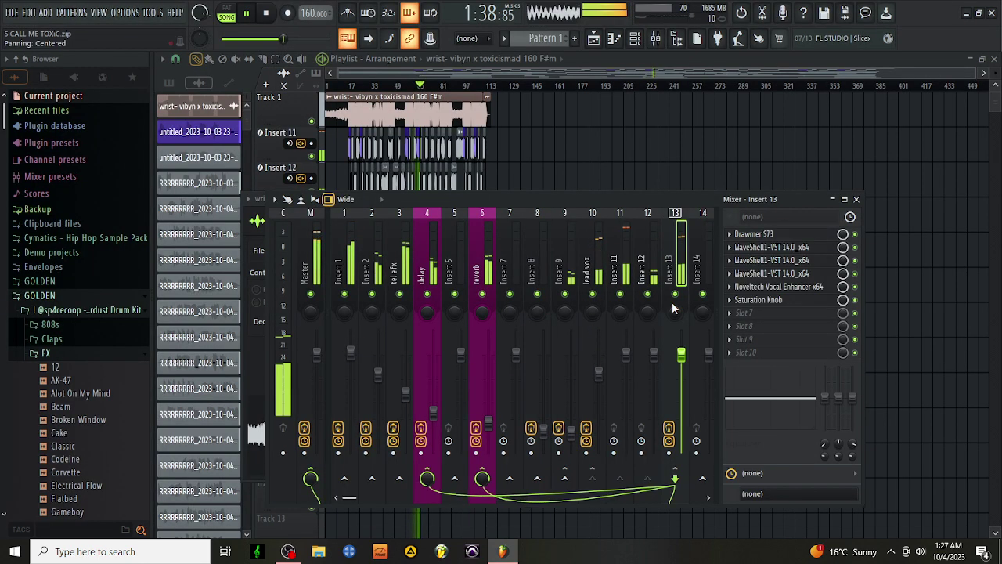
{"action": "left_click", "coordinate": [543, 429]}
{"action": "left_click_drag", "start_coordinate": [544, 425], "coordinate": [543, 426]}
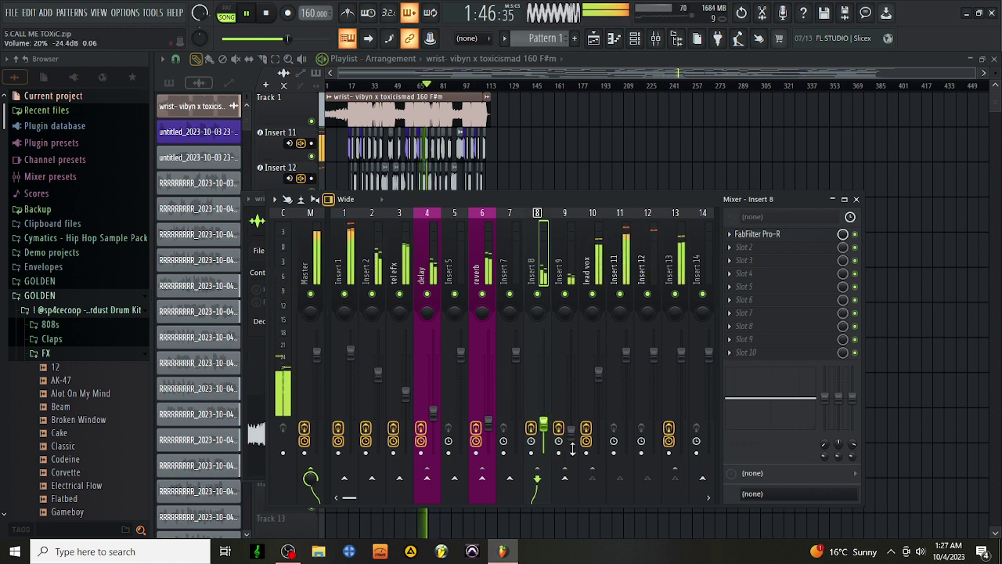
- Raise Insert 9's volume slightly and send the tel efx track to Insert 8
{"action": "left_click", "coordinate": [670, 281]}
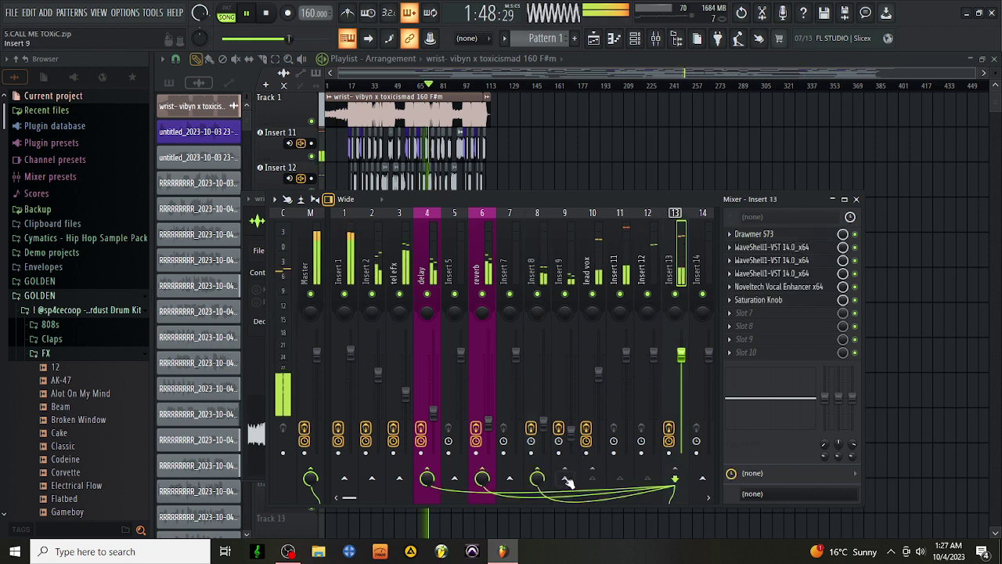
{"action": "left_click", "coordinate": [570, 431]}
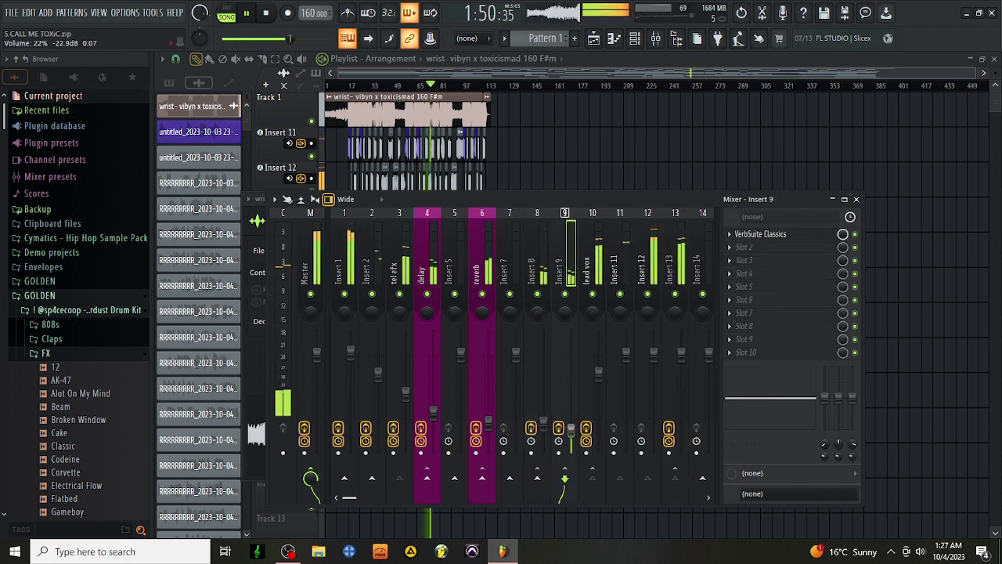
{"action": "left_click_drag", "start_coordinate": [570, 427], "coordinate": [573, 426]}
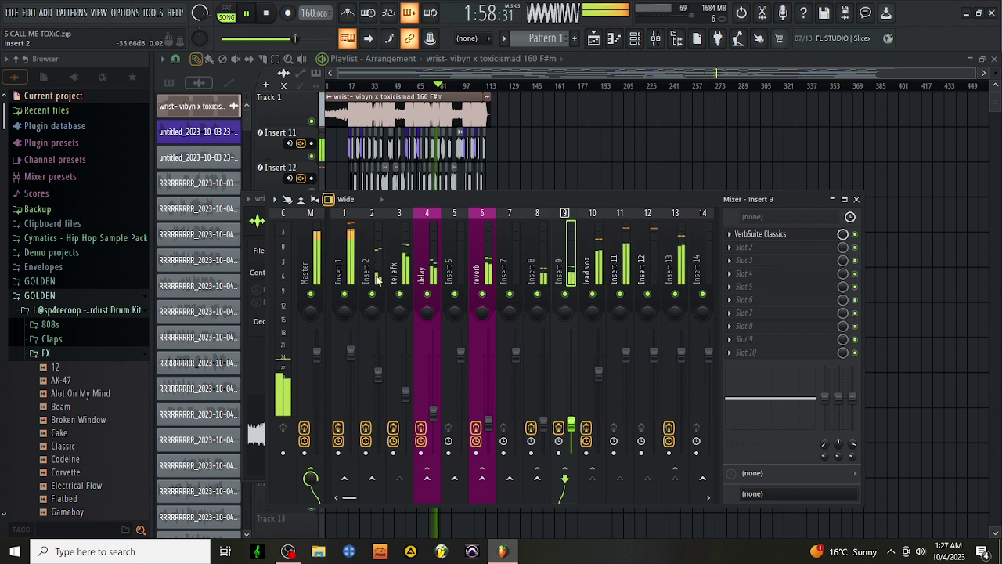
{"action": "left_click", "coordinate": [404, 266]}
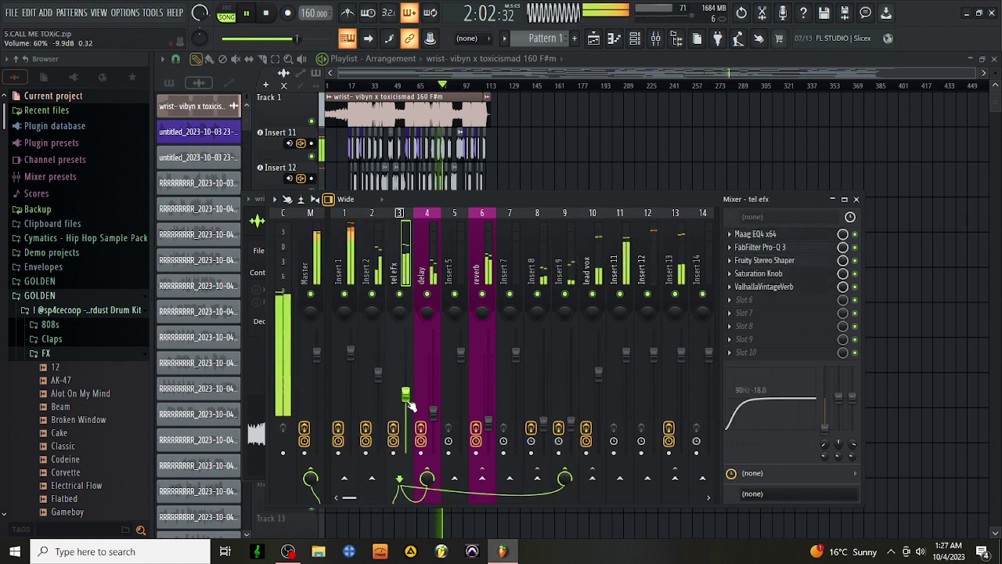
{"action": "left_click", "coordinate": [538, 480]}
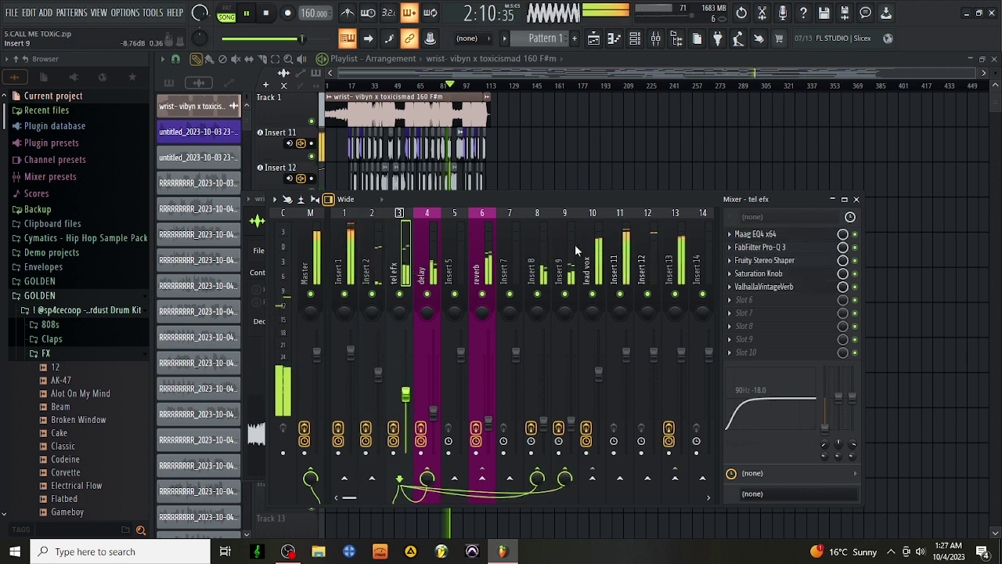
- Copy the Saturation Knob effect with its settings from the tel efx track onto Insert 2
{"action": "left_click", "coordinate": [735, 275]}
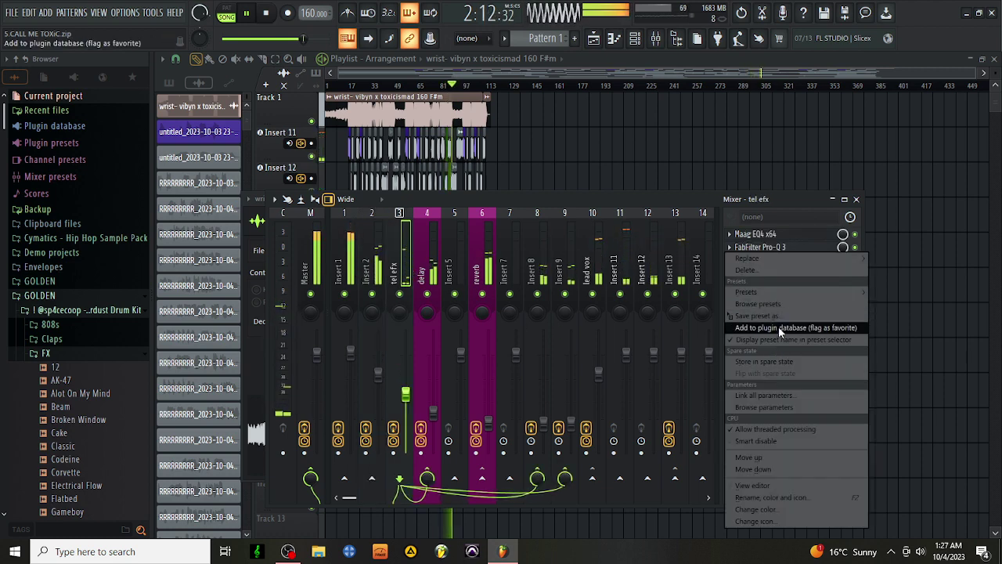
{"action": "left_click", "coordinate": [728, 321]}
{"action": "left_click_drag", "start_coordinate": [728, 326], "coordinate": [370, 310]}
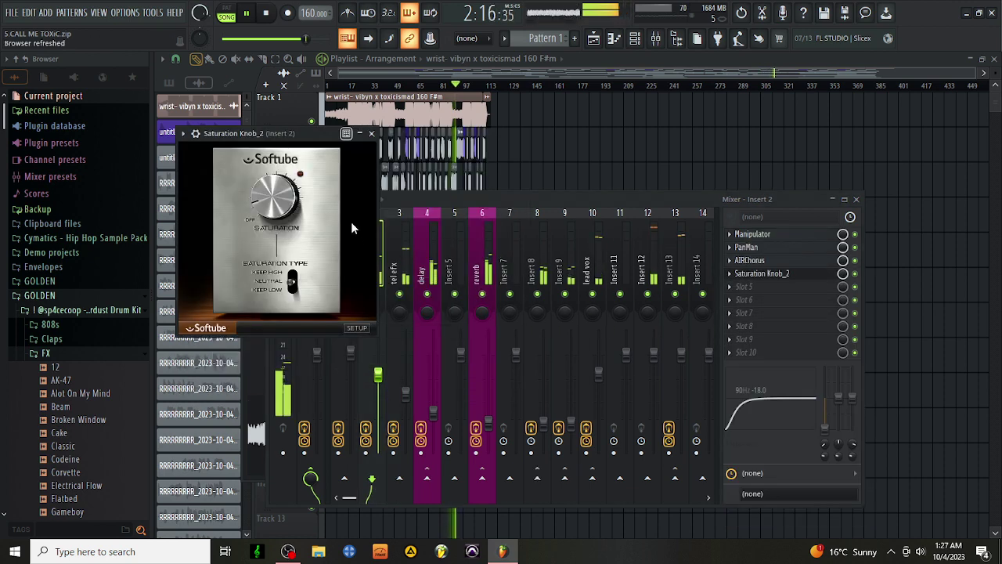
{"action": "left_click", "coordinate": [373, 135]}
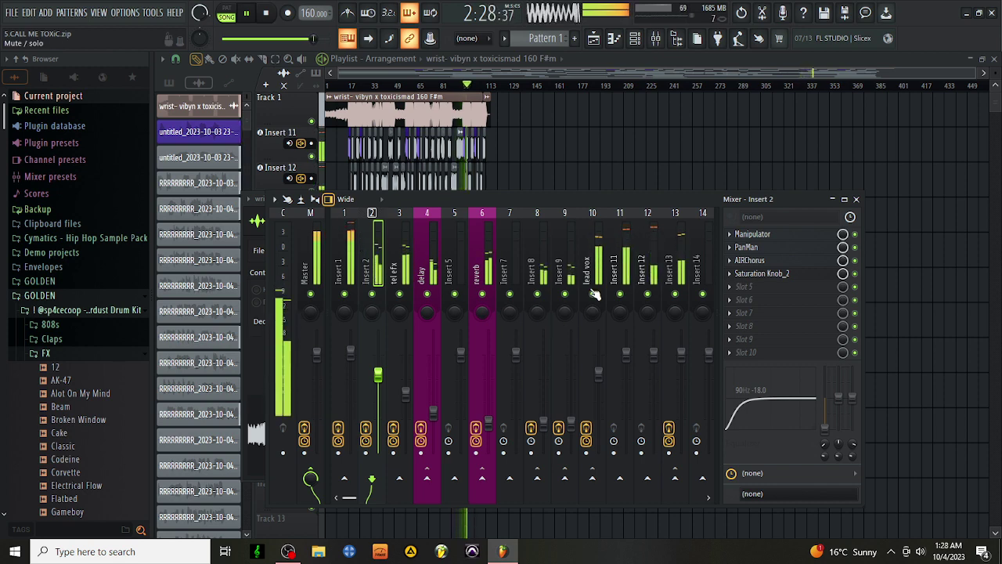
- Review FabFilter Pro-Q 3 and AIRChorus on the lead vox track and move its Saturation Knob below Antresol in the effect chain
{"action": "left_click", "coordinate": [594, 266]}
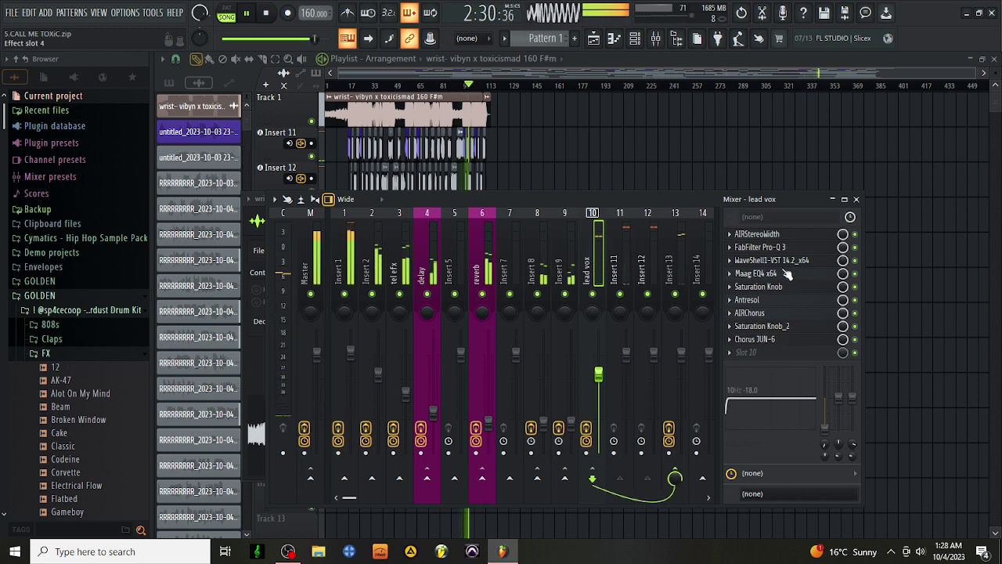
{"action": "left_click", "coordinate": [763, 249]}
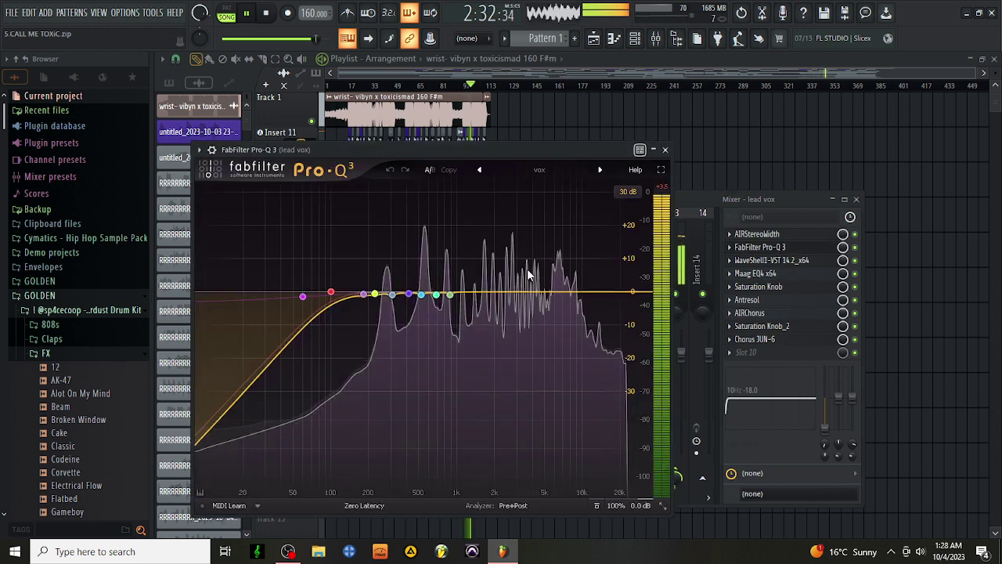
{"action": "left_click", "coordinate": [664, 150]}
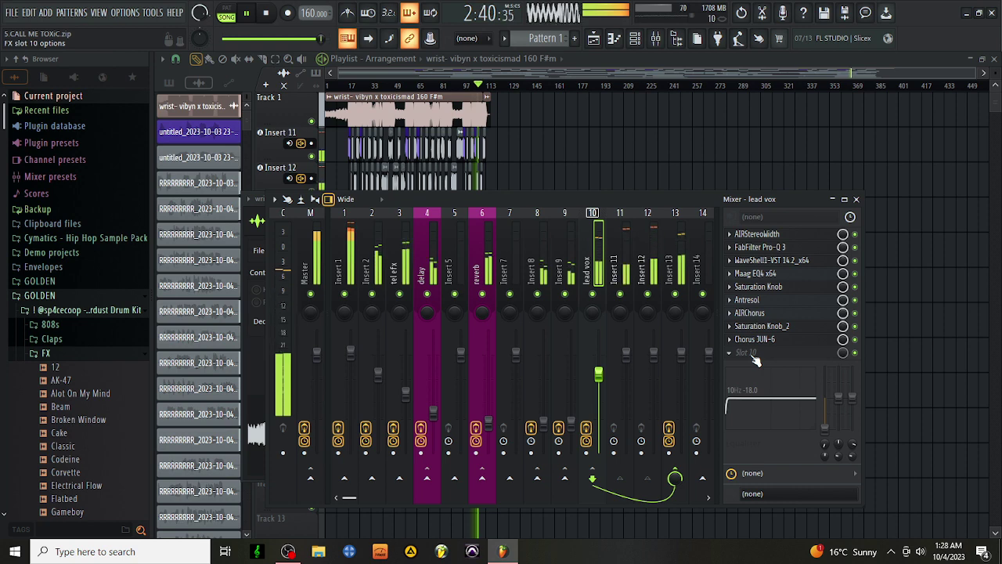
{"action": "left_click", "coordinate": [775, 313]}
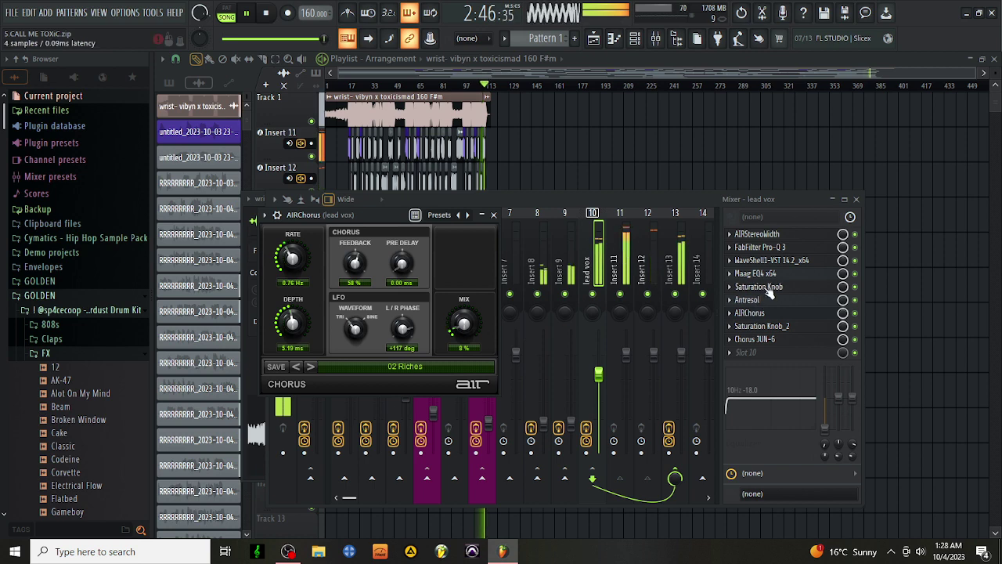
{"action": "left_click_drag", "start_coordinate": [770, 290], "coordinate": [771, 309]}
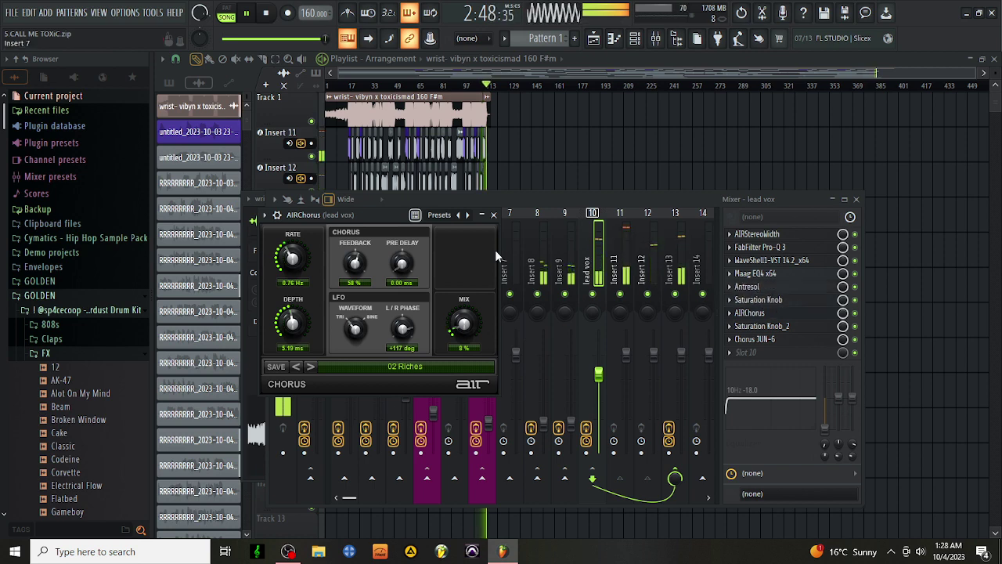
{"action": "left_click", "coordinate": [493, 215]}
- Jump playback back to about bar 15 of the arrangement and reopen the mixer to listen to the lead vox
{"action": "left_click", "coordinate": [345, 74]}
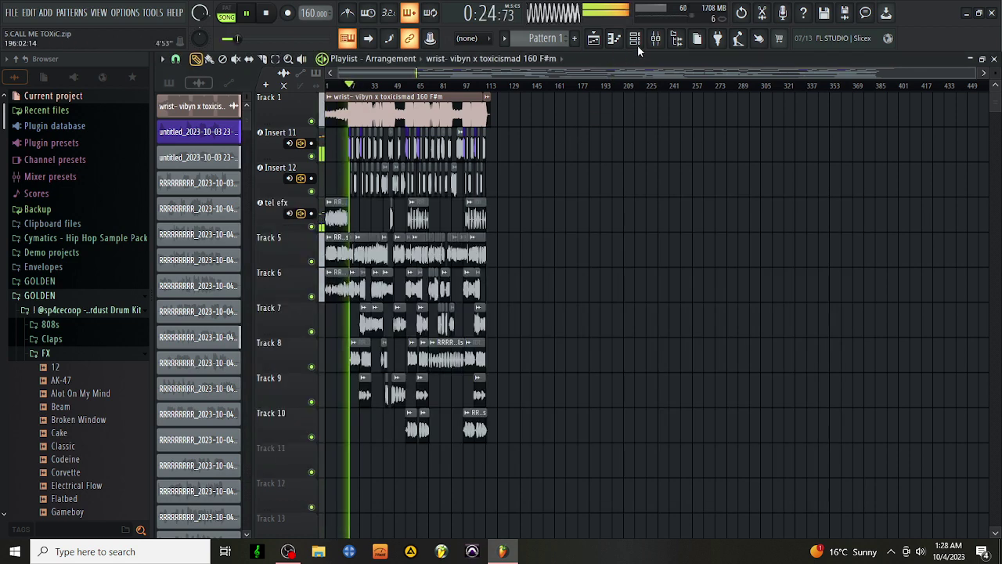
{"action": "left_click", "coordinate": [663, 40]}
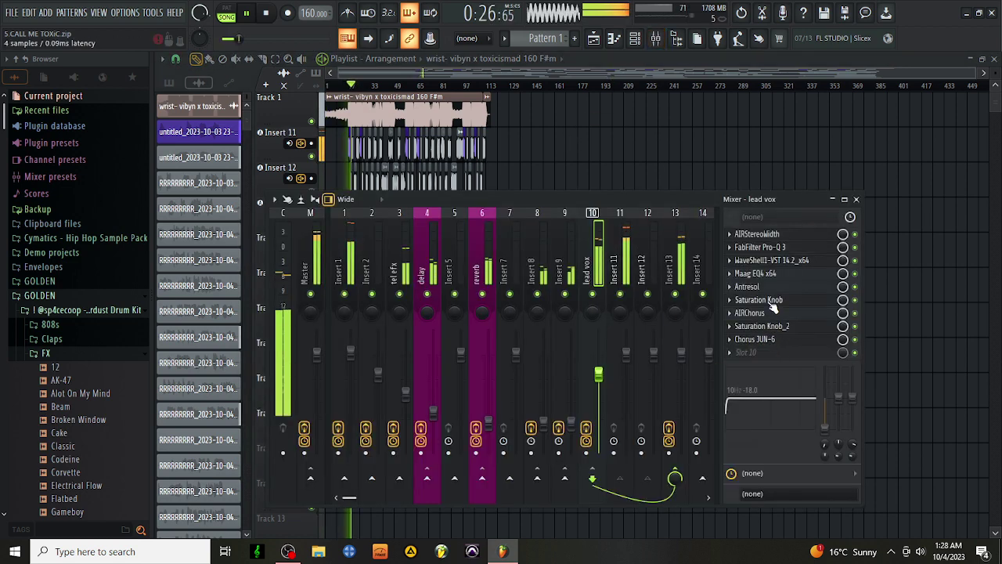
- Try different AIRChorus mix amounts on the lead vox track, settling on 8 %, and move Saturation Knob_2 below Chorus JUN-6
{"action": "left_click", "coordinate": [756, 299]}
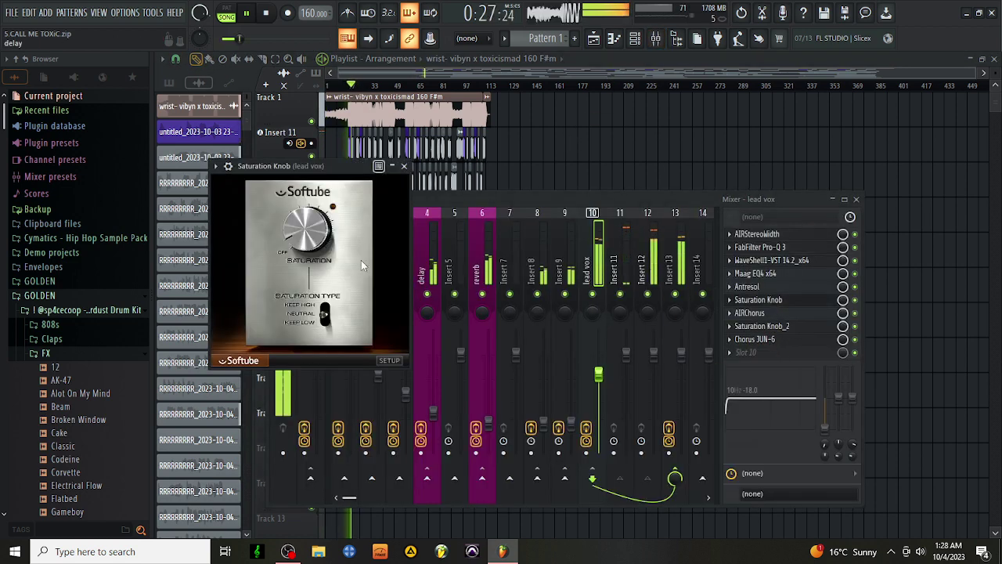
{"action": "left_click", "coordinate": [405, 167]}
{"action": "left_click", "coordinate": [774, 313]}
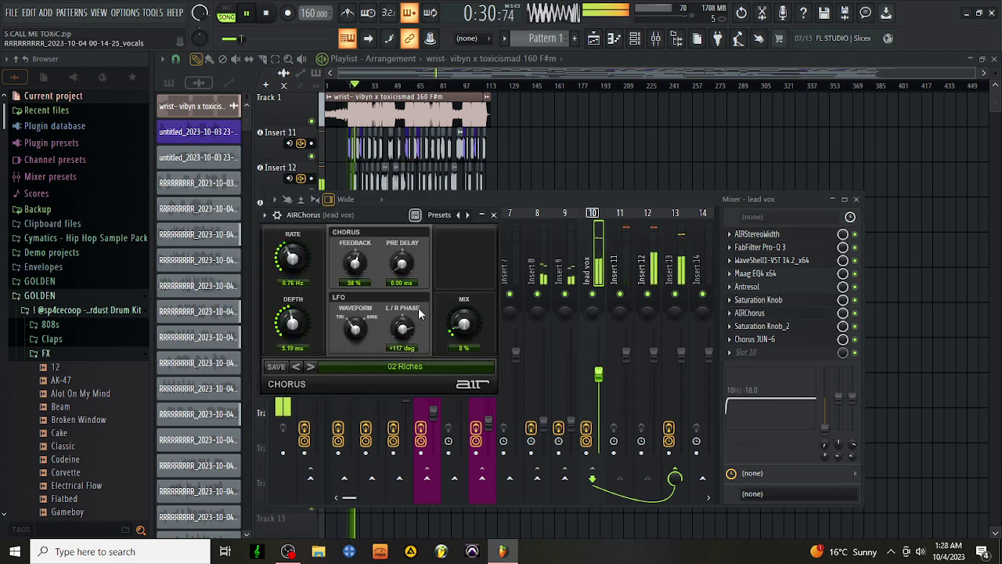
{"action": "scroll", "coordinate": [459, 330], "scroll_direction": "up", "scroll_amount": 1}
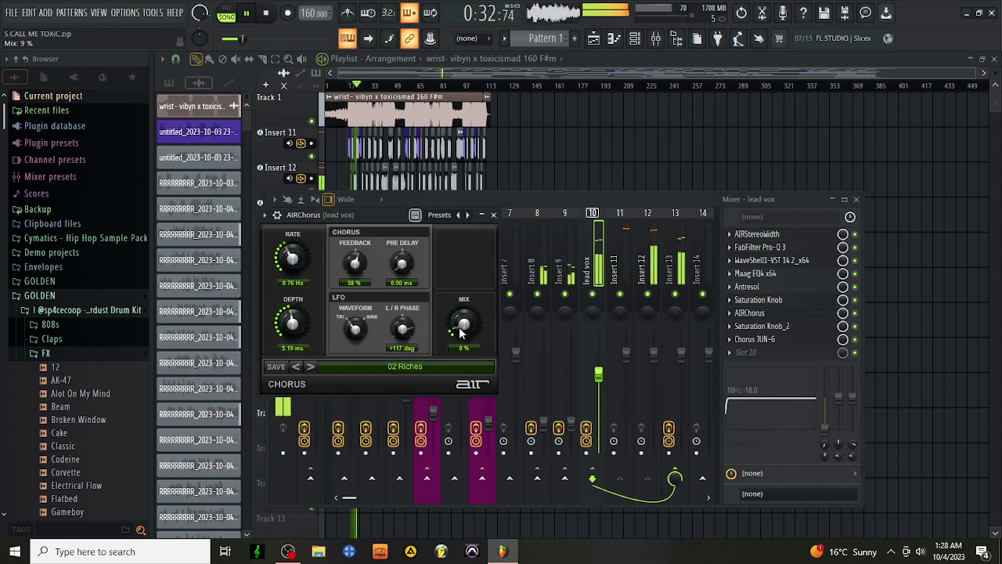
{"action": "scroll", "coordinate": [460, 331], "scroll_direction": "down", "scroll_amount": 8}
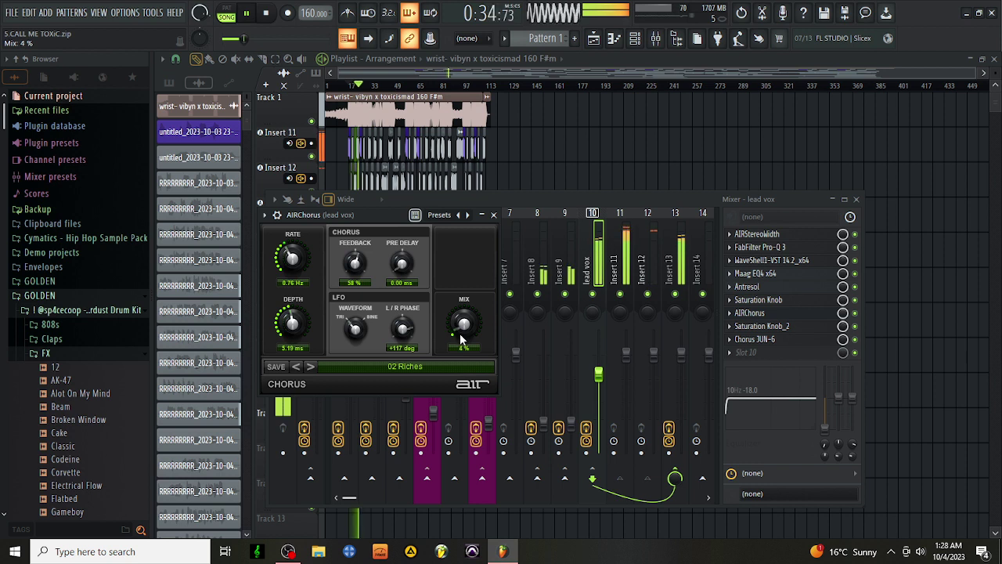
{"action": "scroll", "coordinate": [451, 331], "scroll_direction": "up", "scroll_amount": 11}
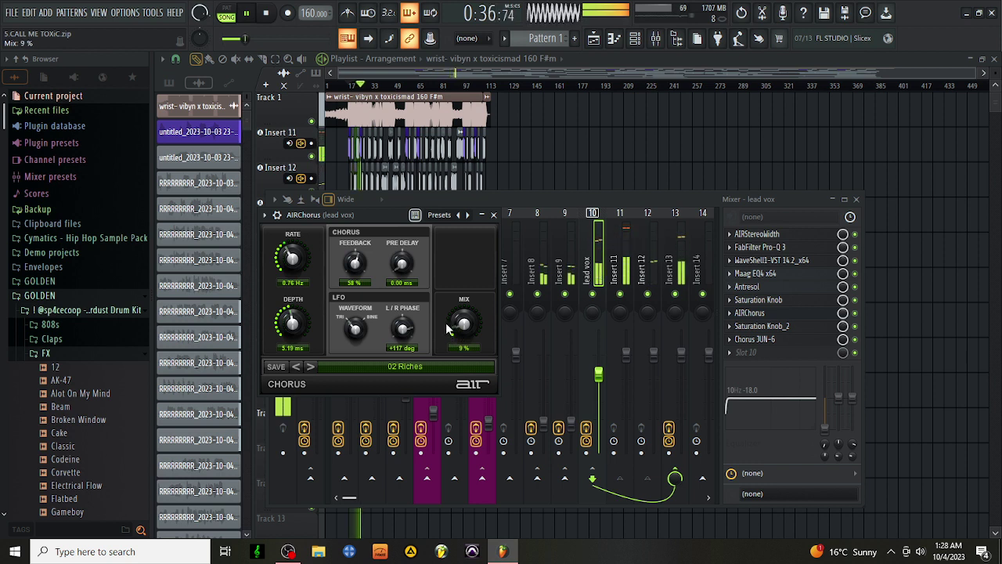
{"action": "scroll", "coordinate": [446, 324], "scroll_direction": "down", "scroll_amount": 4}
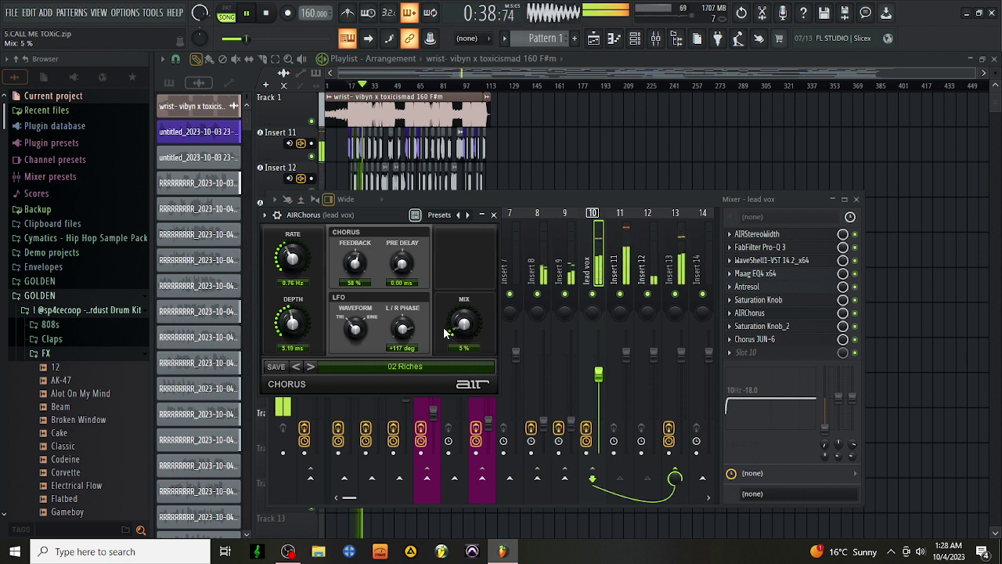
{"action": "scroll", "coordinate": [444, 332], "scroll_direction": "up", "scroll_amount": 3}
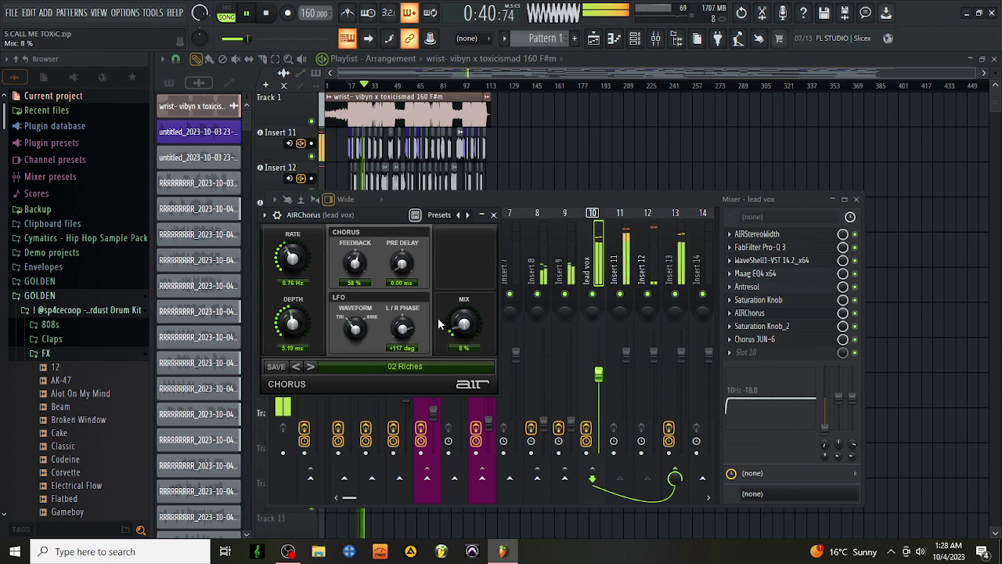
{"action": "left_click", "coordinate": [493, 216]}
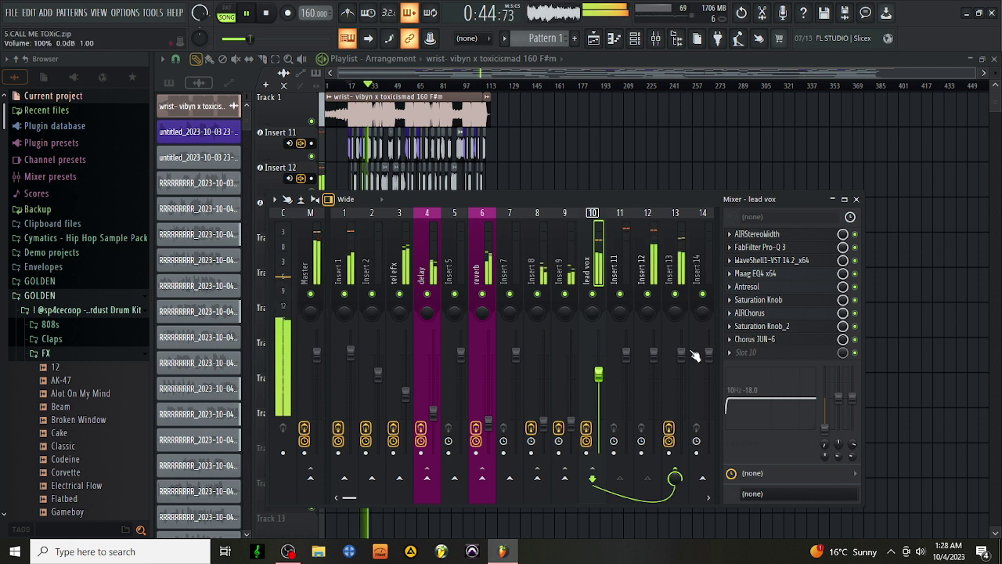
{"action": "mouse_move", "coordinate": [767, 328]}
{"action": "left_mouse_down"}
{"action": "mouse_move", "coordinate": [770, 354]}
{"action": "mouse_move", "coordinate": [771, 340]}
{"action": "left_mouse_up"}
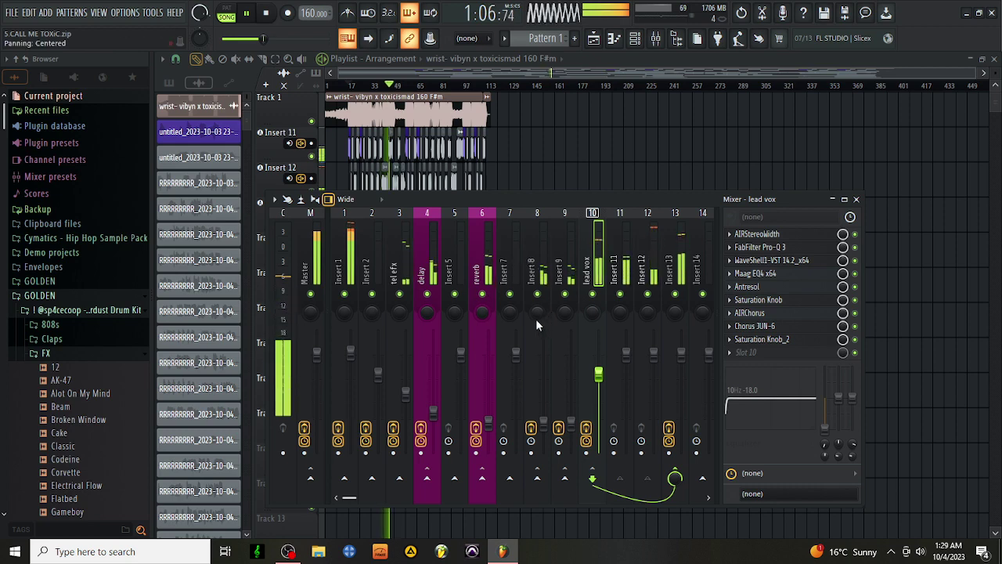
- Set the plate model of Rev PLATE-140 on the reverb track to Classic
{"action": "left_click", "coordinate": [477, 258]}
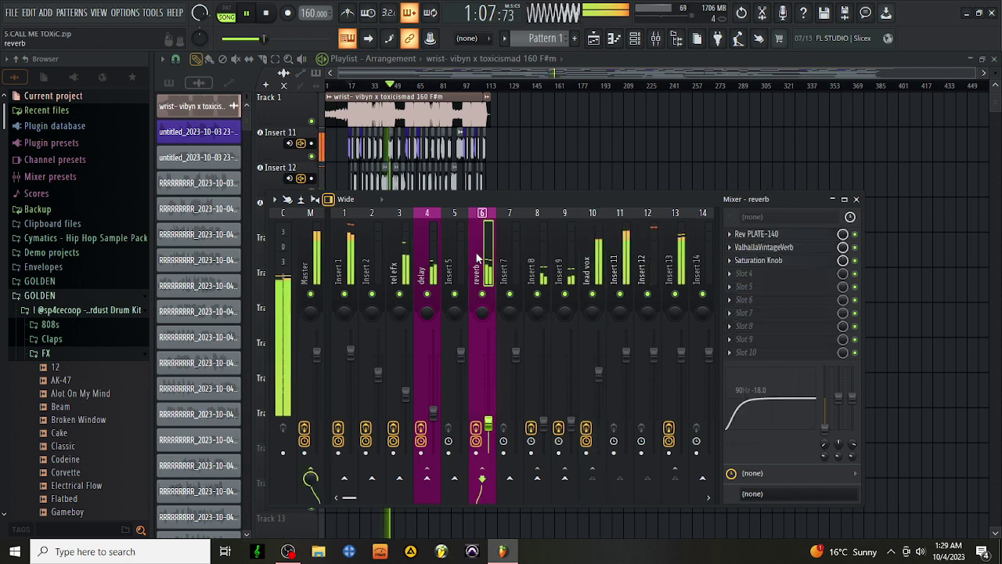
{"action": "left_click", "coordinate": [783, 233]}
{"action": "left_click_drag", "start_coordinate": [491, 294], "coordinate": [493, 270]}
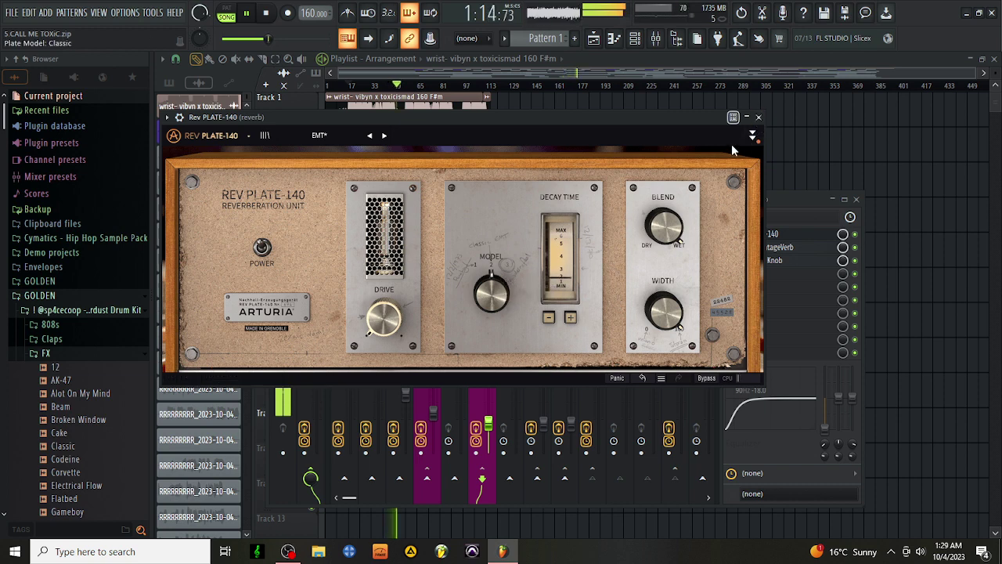
{"action": "left_click", "coordinate": [759, 117]}
- Set the predelay to 0.00 ms and the LowCut to 60 Hz in ValhallaVintageVerb on the reverb track
{"action": "left_click", "coordinate": [781, 248]}
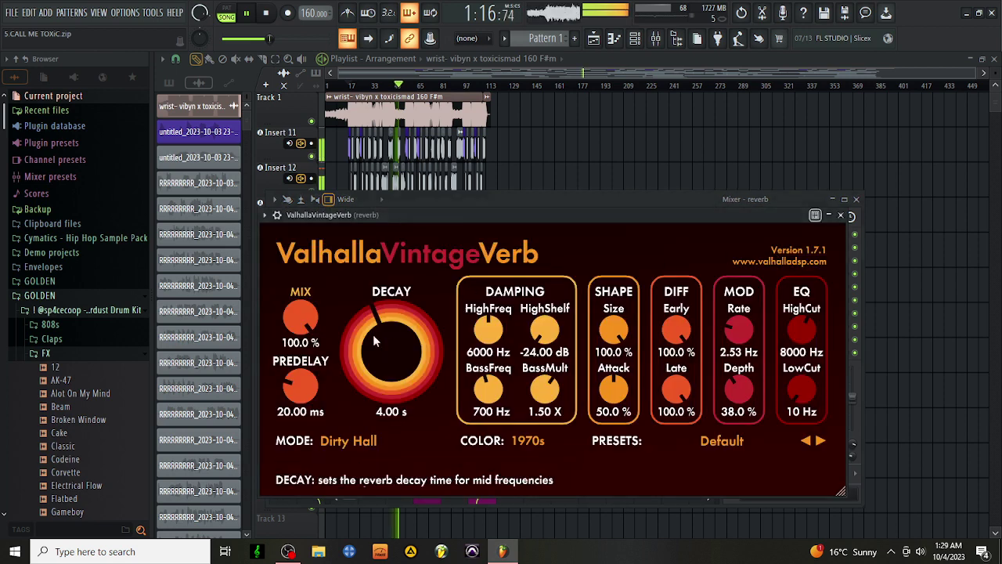
{"action": "left_click_drag", "start_coordinate": [308, 379], "coordinate": [378, 519]}
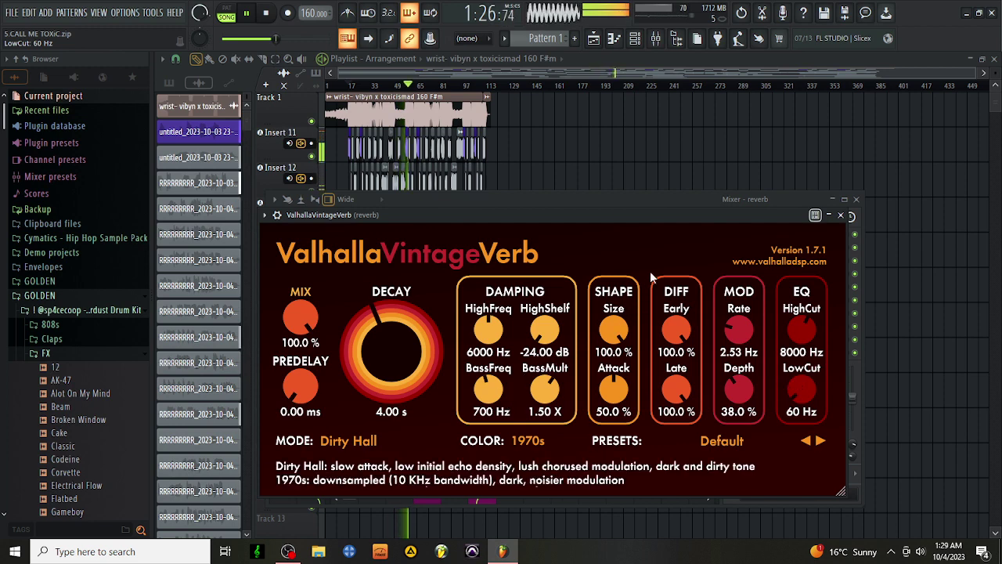
{"action": "left_click", "coordinate": [841, 216]}
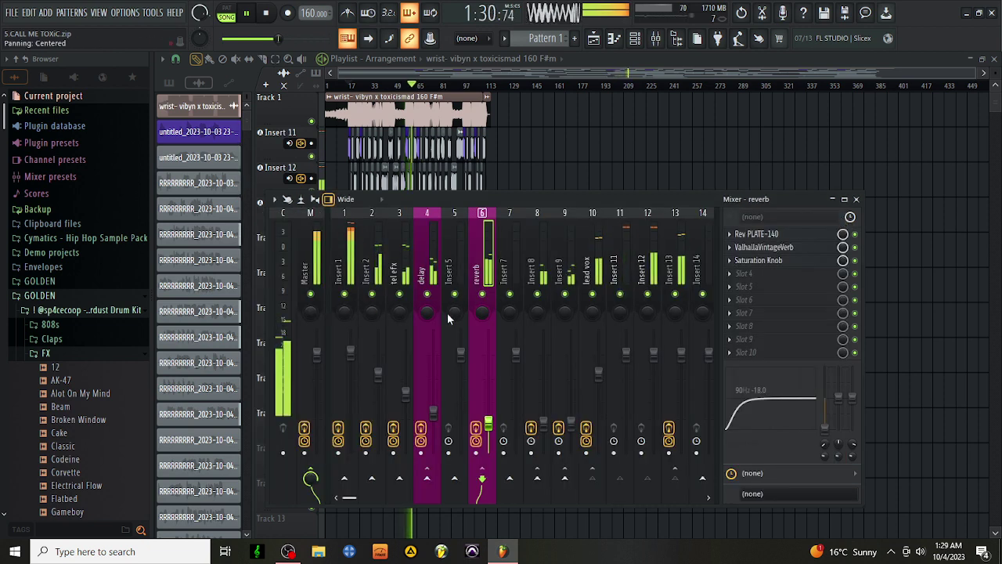
- Restart playback from the beginning and raise the tel efx track's volume slightly
{"action": "left_click", "coordinate": [270, 17]}
{"action": "key", "text": "space"}
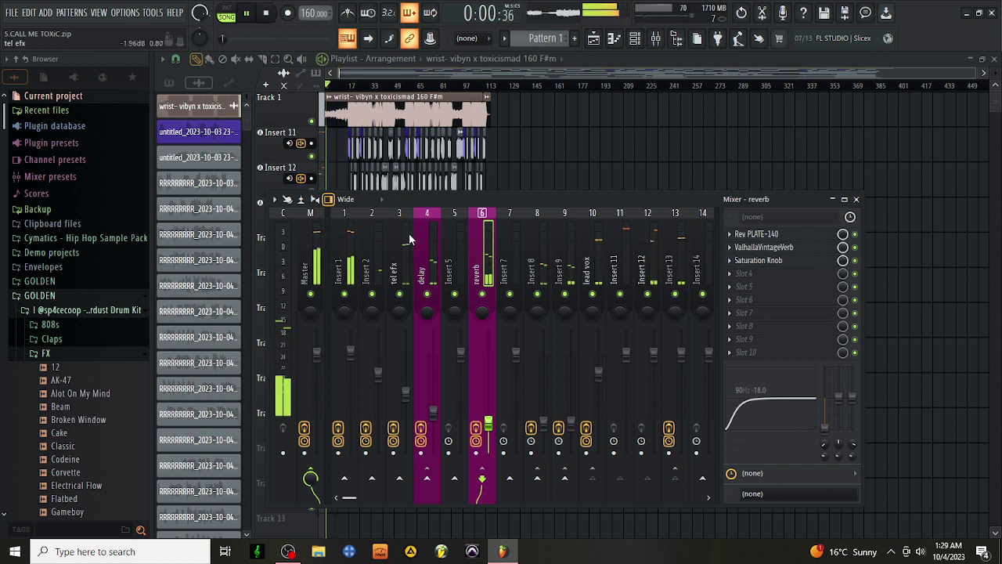
{"action": "left_click", "coordinate": [407, 392]}
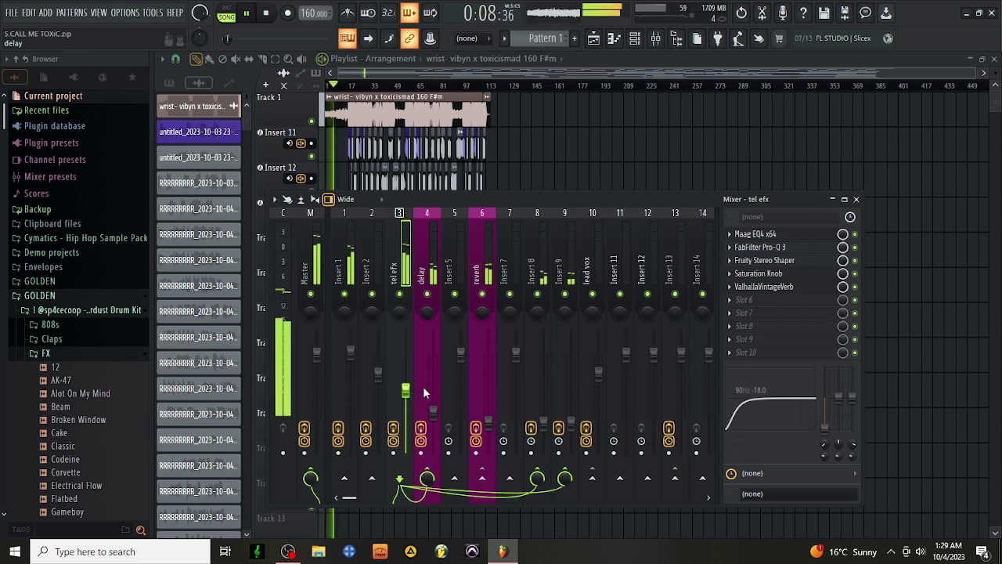
- Add LittleAlterBoy to the first slot of Insert 7 with pitch and formant at -12.0
{"action": "left_click", "coordinate": [369, 259]}
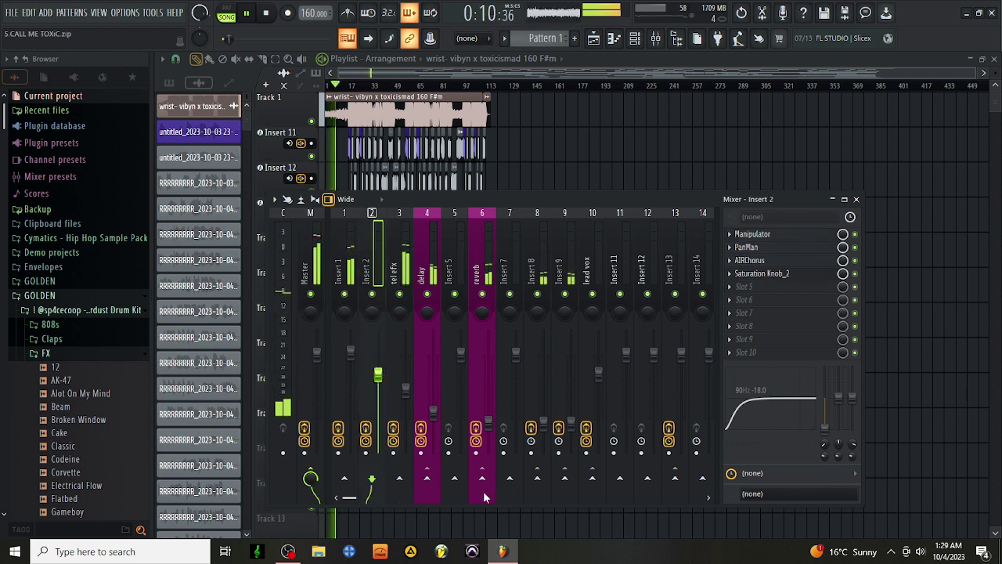
{"action": "left_click", "coordinate": [506, 231]}
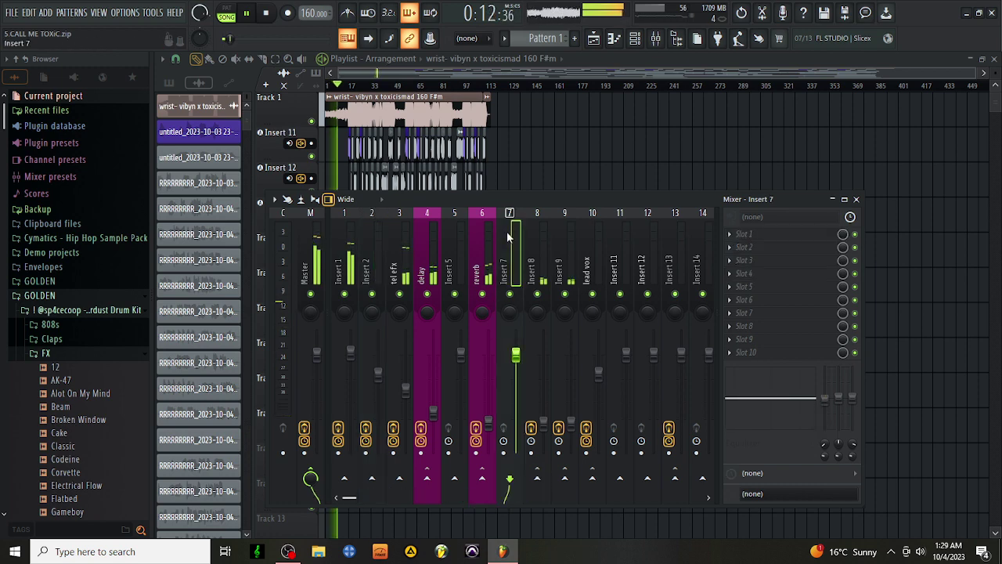
{"action": "left_click", "coordinate": [775, 234]}
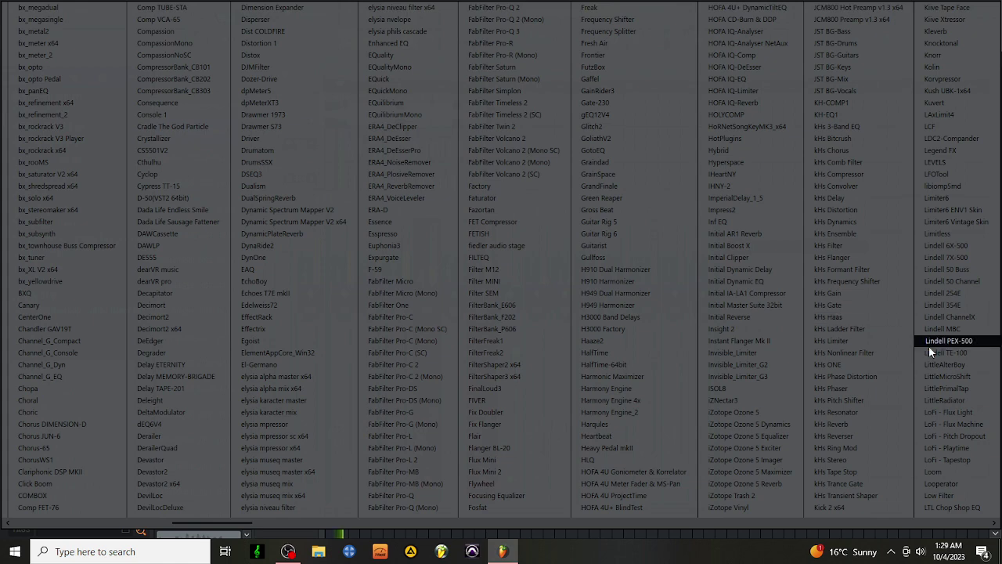
{"action": "left_click", "coordinate": [943, 364]}
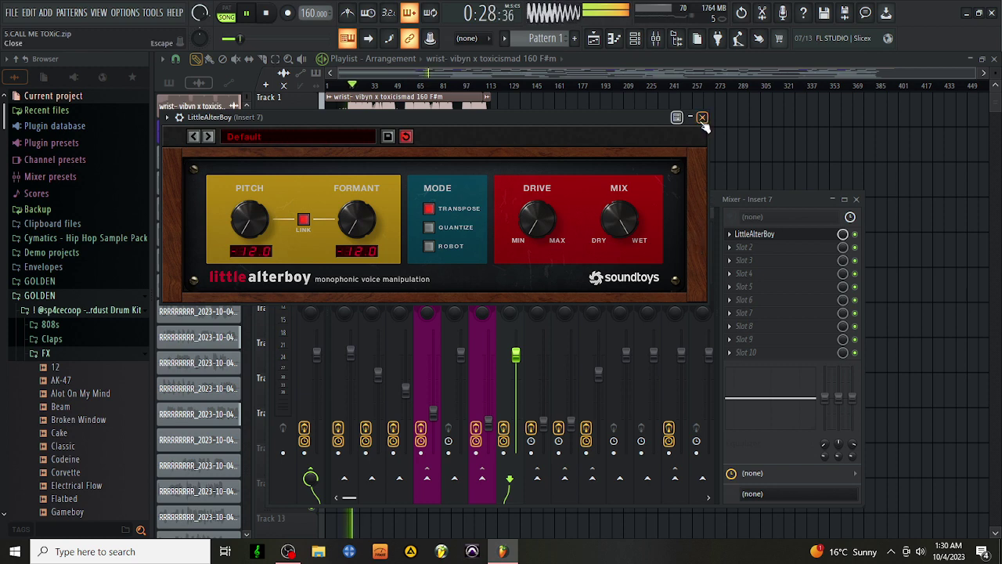
{"action": "left_click", "coordinate": [702, 118]}
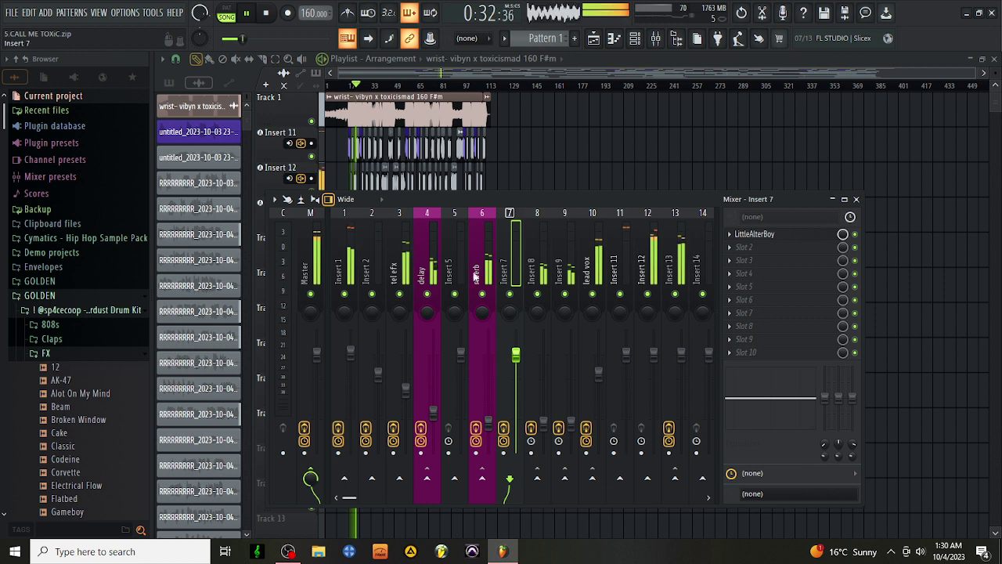
- Bypass FabFilter Pro-MB on Insert 1 and delete it from the effect chain
{"action": "left_click", "coordinate": [350, 254]}
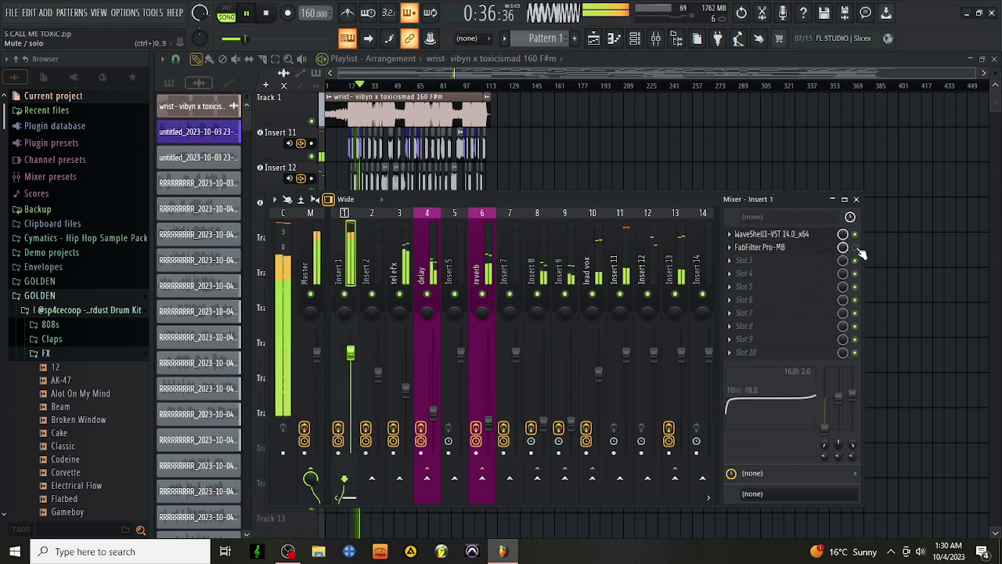
{"action": "left_click", "coordinate": [729, 248]}
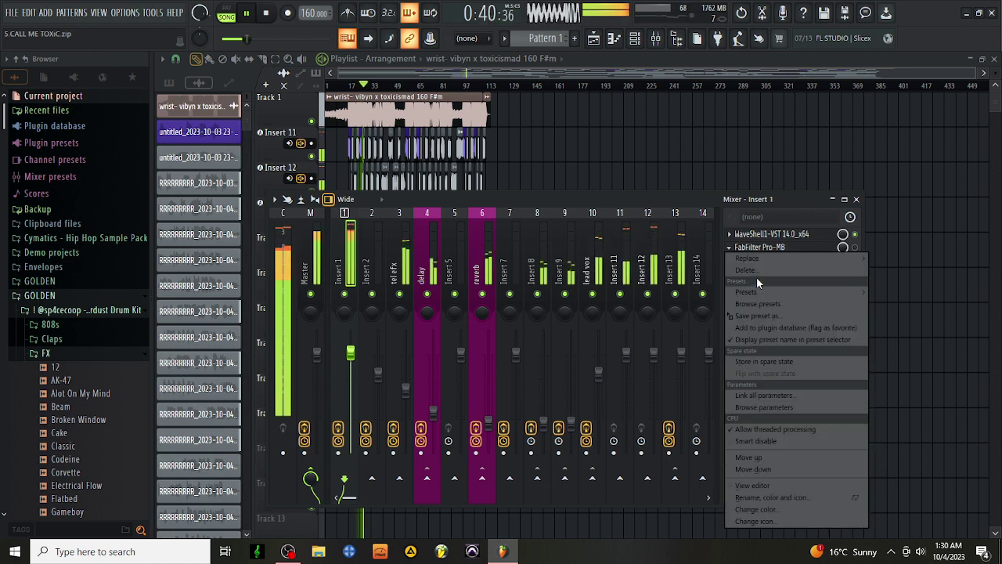
{"action": "left_click", "coordinate": [760, 271]}
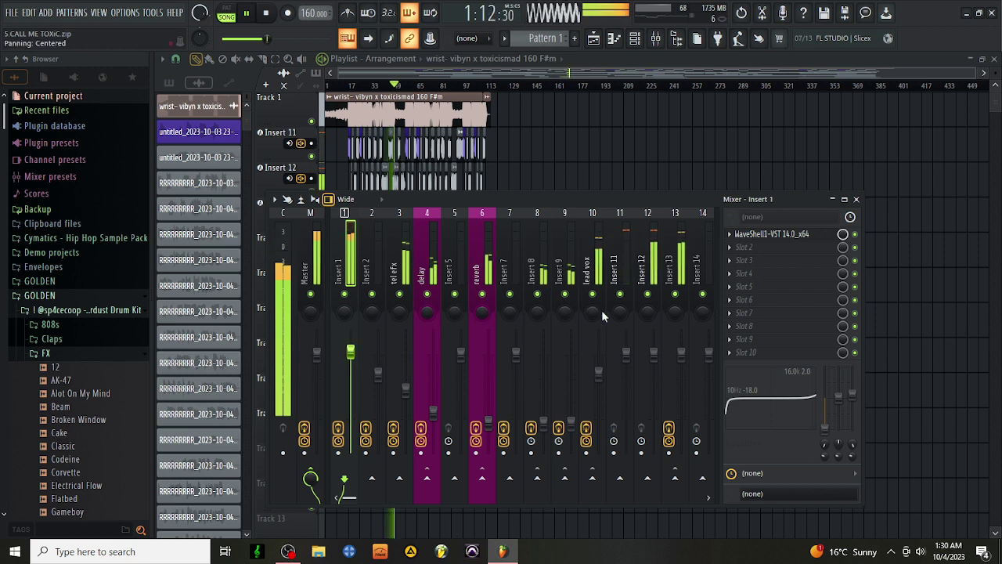
- Load WaveShell1-VST 14.0_x64 into slot 10 of the lead vox track with the PuigTec EQP1A Stereo plugin
{"action": "left_click", "coordinate": [599, 262]}
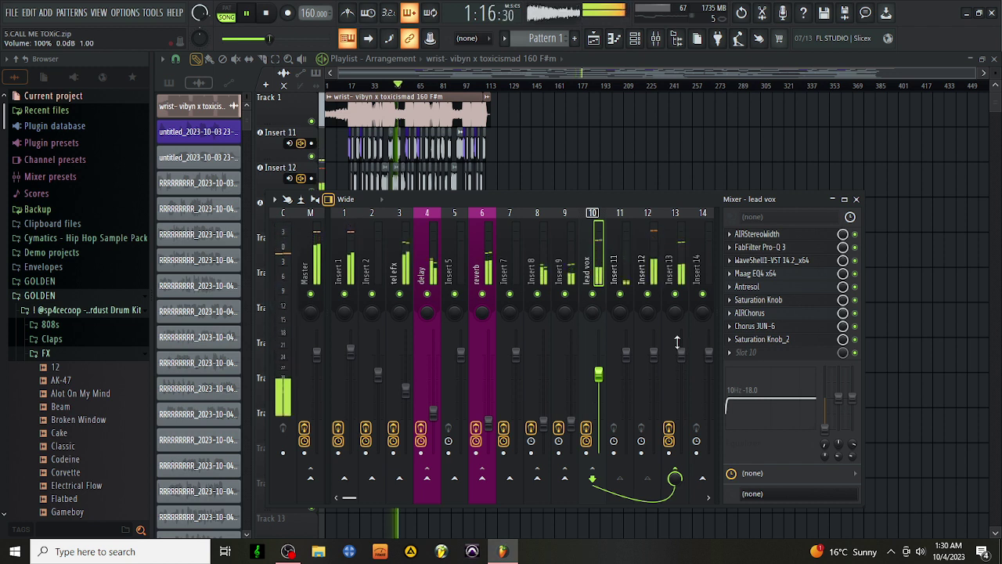
{"action": "left_click", "coordinate": [737, 357]}
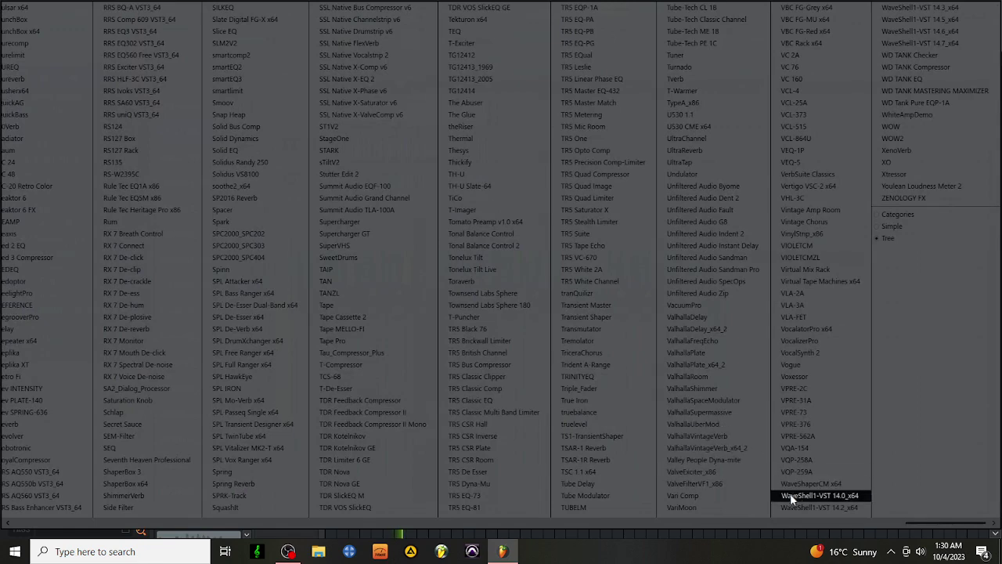
{"action": "left_click", "coordinate": [804, 496]}
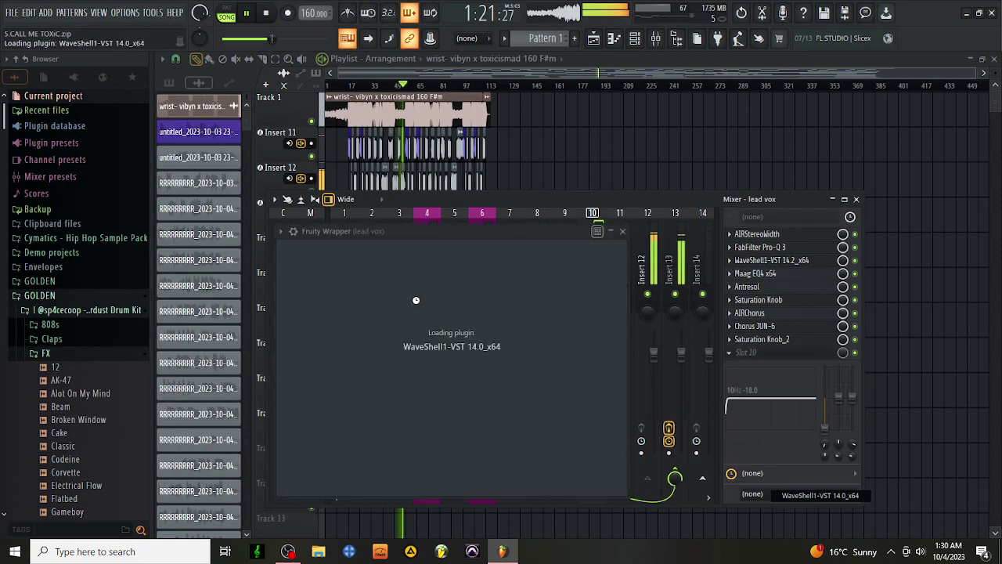
{"action": "left_click", "coordinate": [413, 306]}
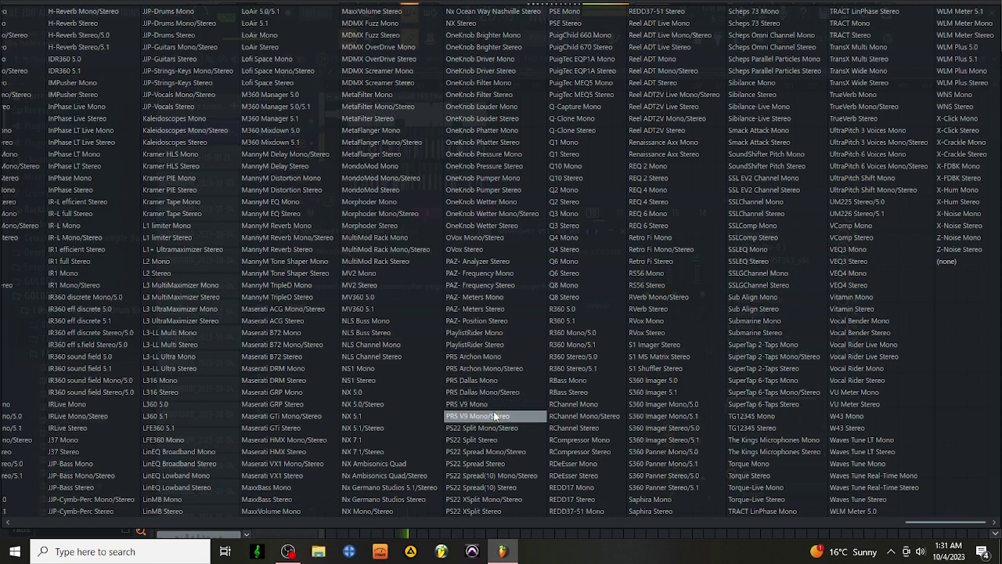
{"action": "left_click", "coordinate": [586, 72]}
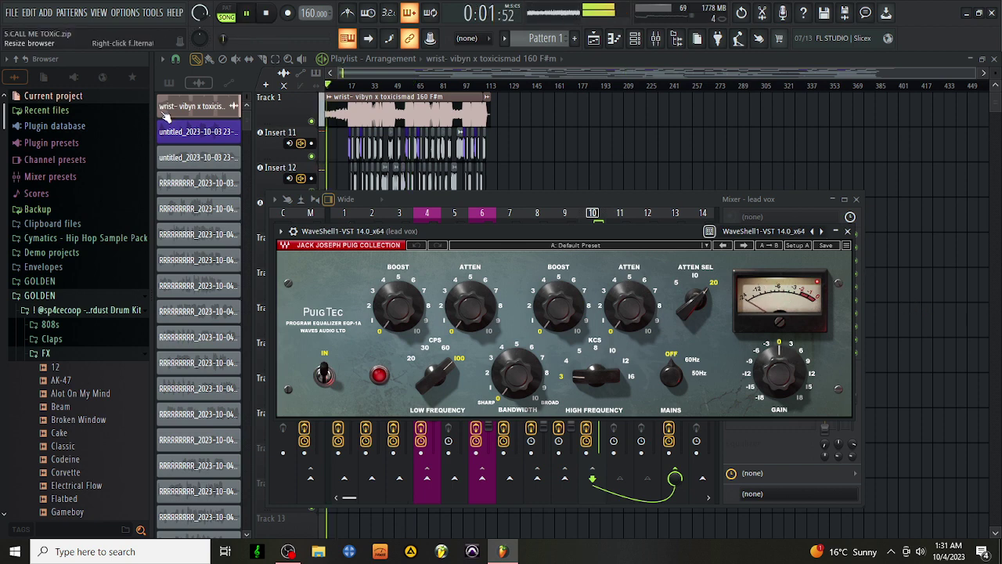
- Play from about bar 12, enlarge the playlist view to examine the full vocal arrangement, and return to the lead vox mixer track
{"action": "left_click", "coordinate": [342, 86]}
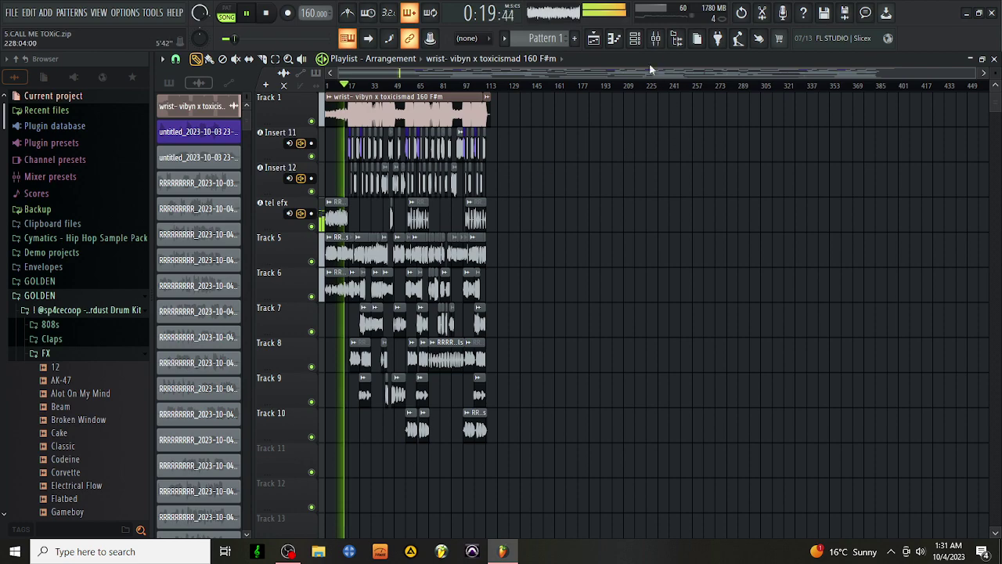
{"action": "left_click", "coordinate": [665, 39]}
{"action": "left_click", "coordinate": [665, 39]}
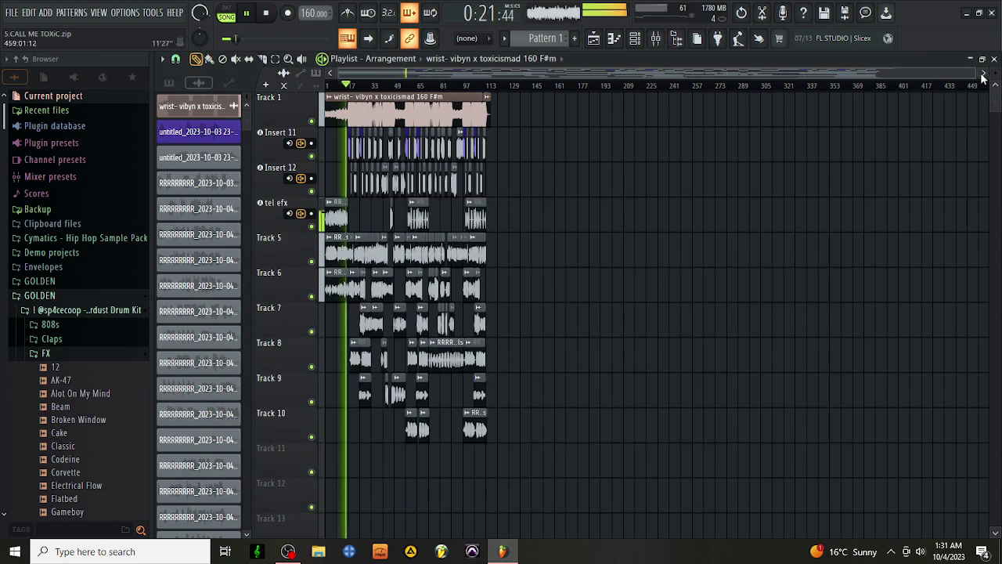
{"action": "left_click_drag", "start_coordinate": [979, 74], "coordinate": [892, 71]}
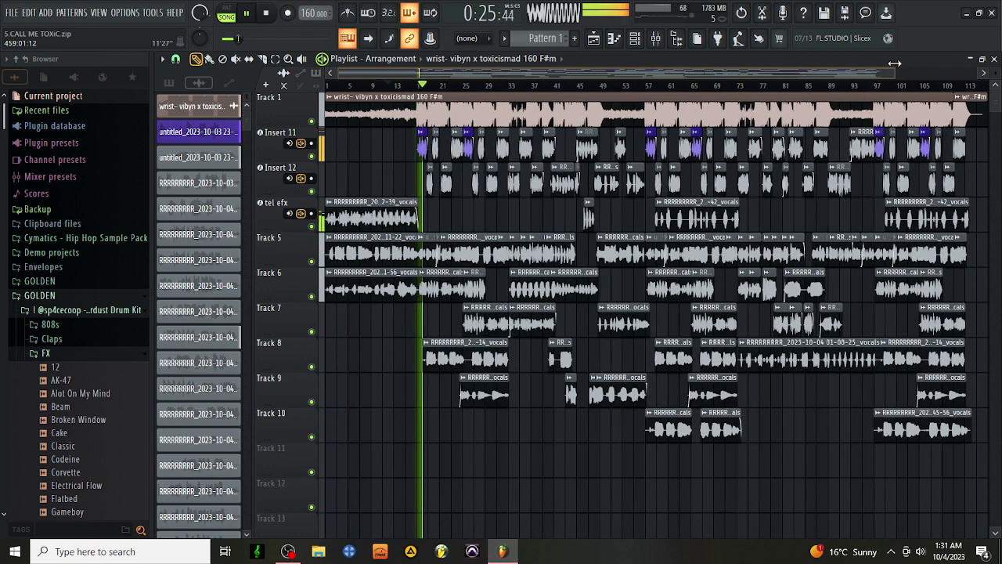
{"action": "scroll", "coordinate": [953, 145], "scroll_direction": "up", "scroll_amount": 3}
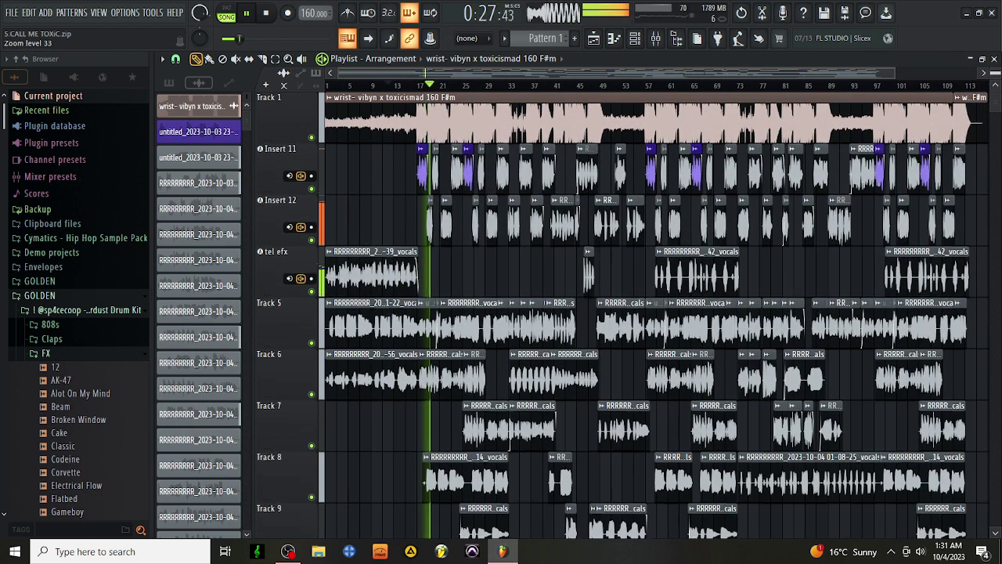
{"action": "scroll", "coordinate": [657, 313], "scroll_direction": "up", "scroll_amount": 5}
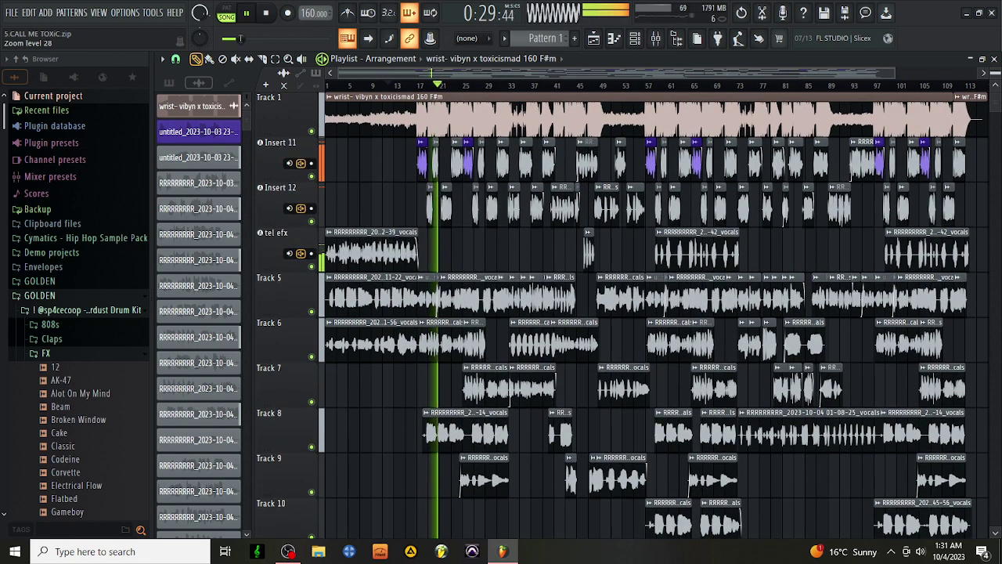
{"action": "left_click", "coordinate": [659, 41]}
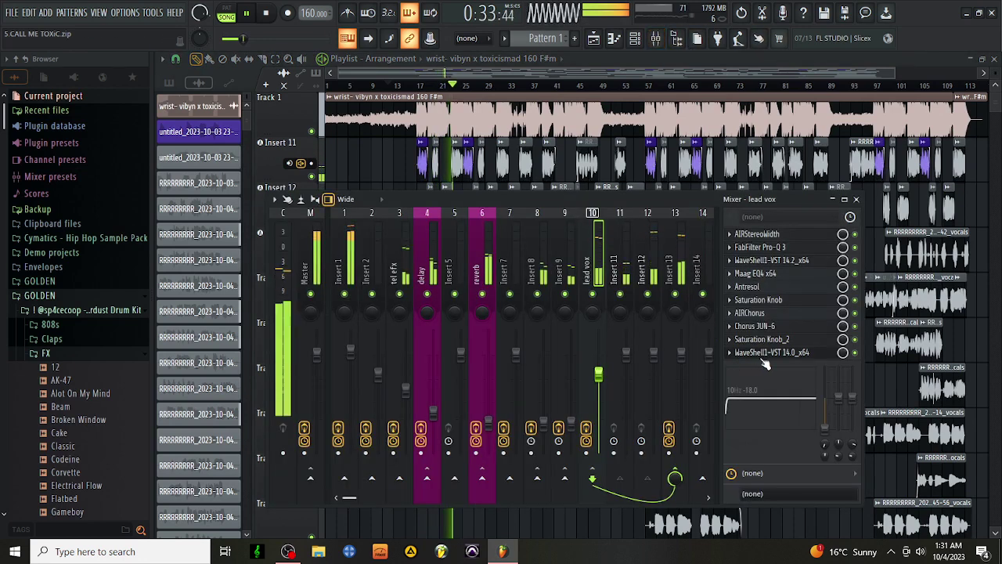
- On the lead vox PuigTec EQP1A, set the high boost to 0.4, high frequency to 8 kHz and low boost to 0.2
{"action": "left_click", "coordinate": [763, 353]}
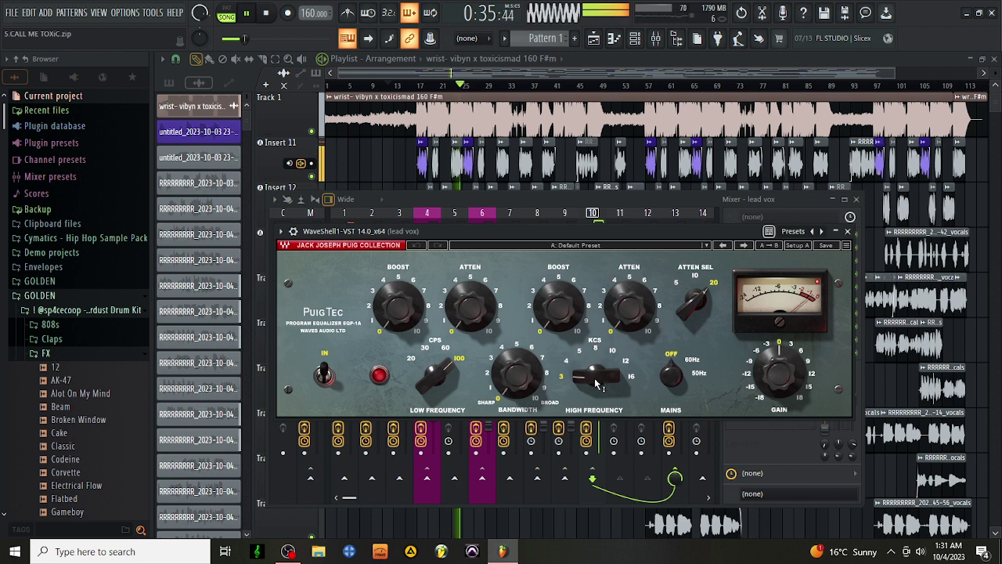
{"action": "left_click_drag", "start_coordinate": [596, 384], "coordinate": [596, 368]}
{"action": "left_click_drag", "start_coordinate": [558, 308], "coordinate": [558, 306]}
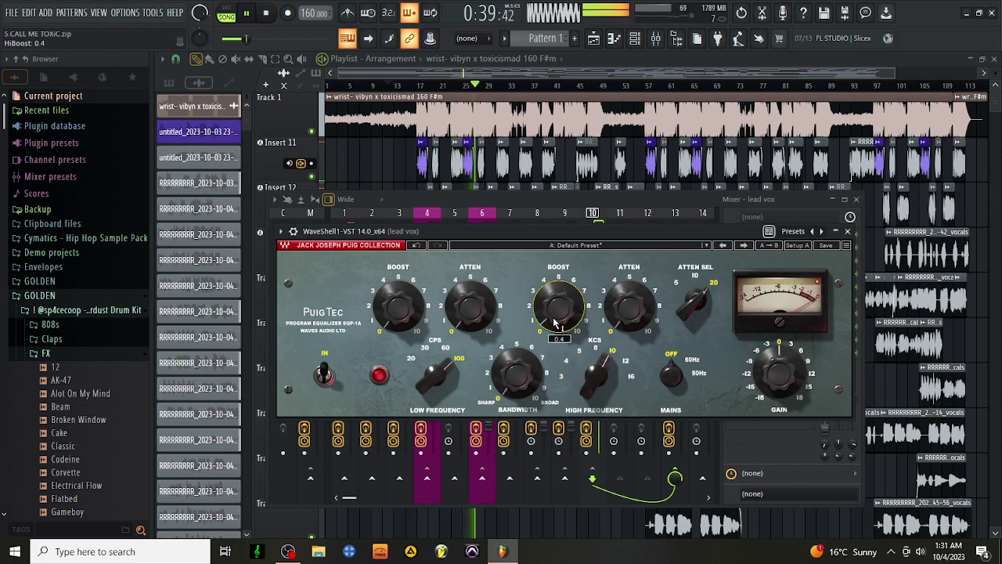
{"action": "left_click_drag", "start_coordinate": [595, 383], "coordinate": [595, 366]}
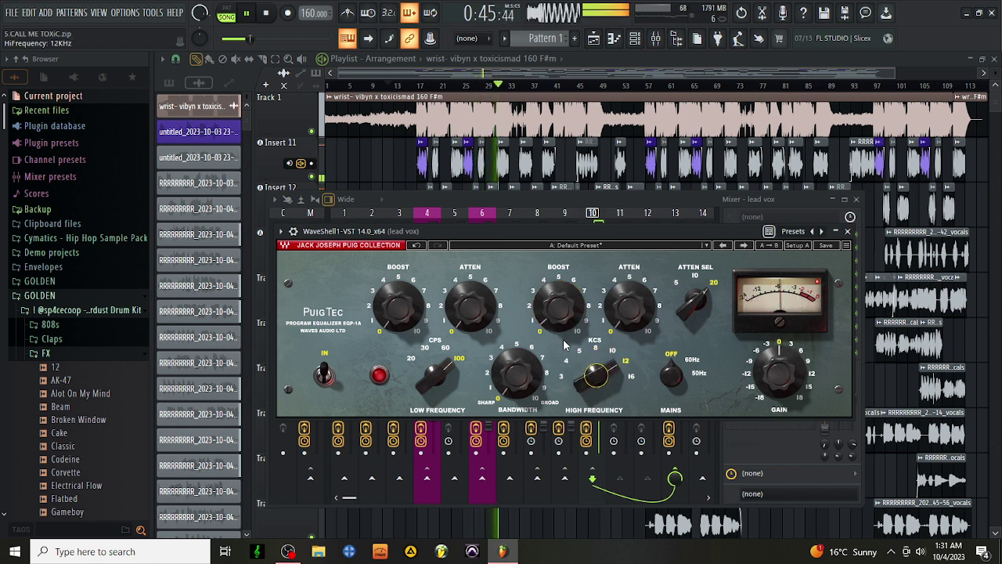
{"action": "left_click_drag", "start_coordinate": [595, 366], "coordinate": [595, 392]}
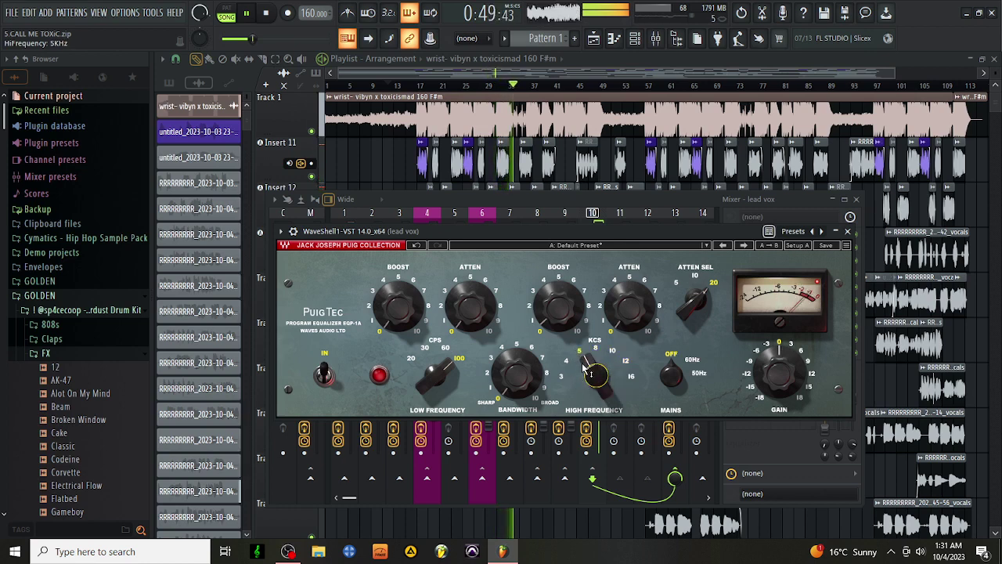
{"action": "mouse_move", "coordinate": [595, 391]}
{"action": "left_mouse_down"}
{"action": "mouse_move", "coordinate": [594, 361]}
{"action": "mouse_move", "coordinate": [593, 374]}
{"action": "left_mouse_up"}
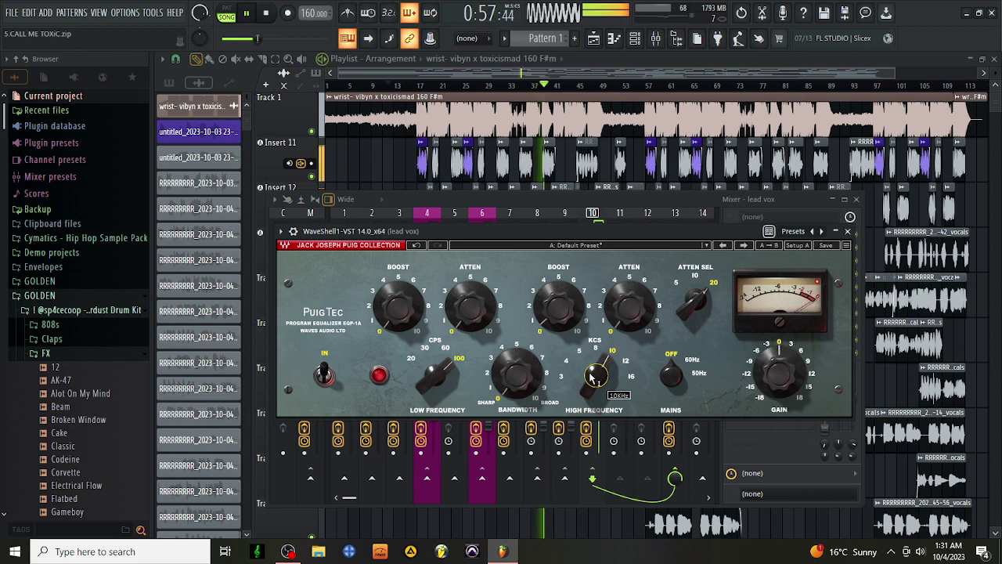
{"action": "left_click_drag", "start_coordinate": [593, 374], "coordinate": [593, 380]}
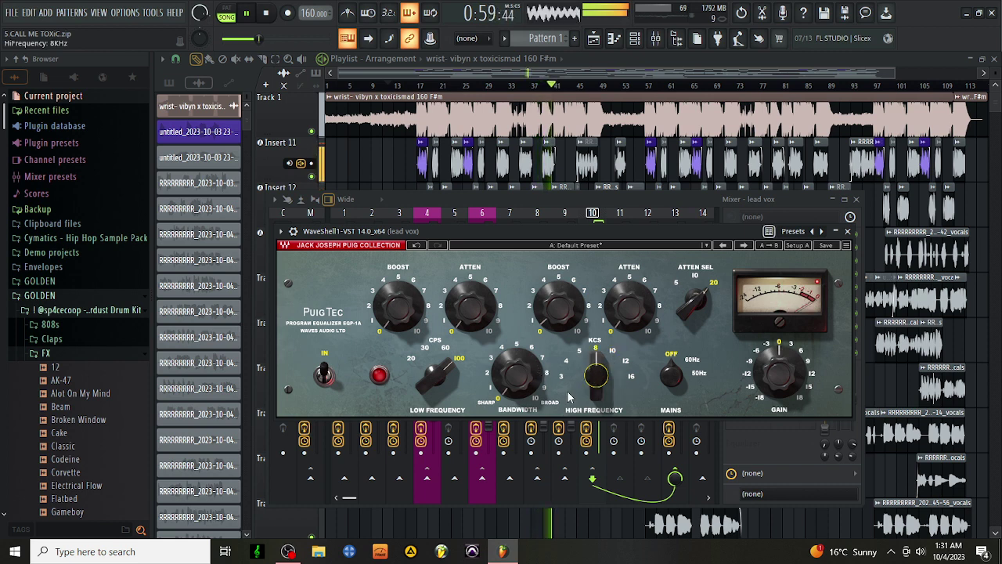
{"action": "left_click_drag", "start_coordinate": [397, 307], "coordinate": [397, 305]}
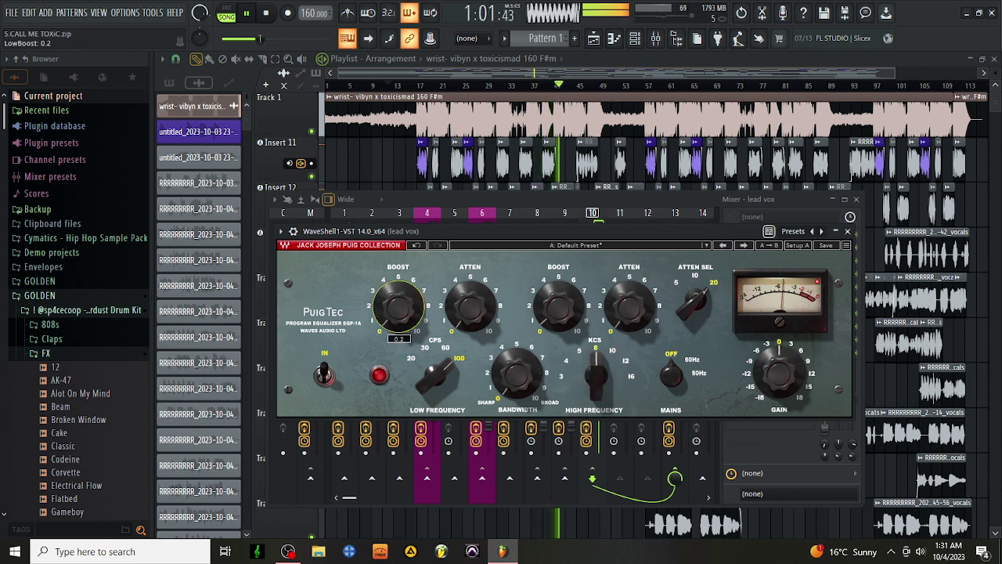
{"action": "left_click", "coordinate": [847, 231]}
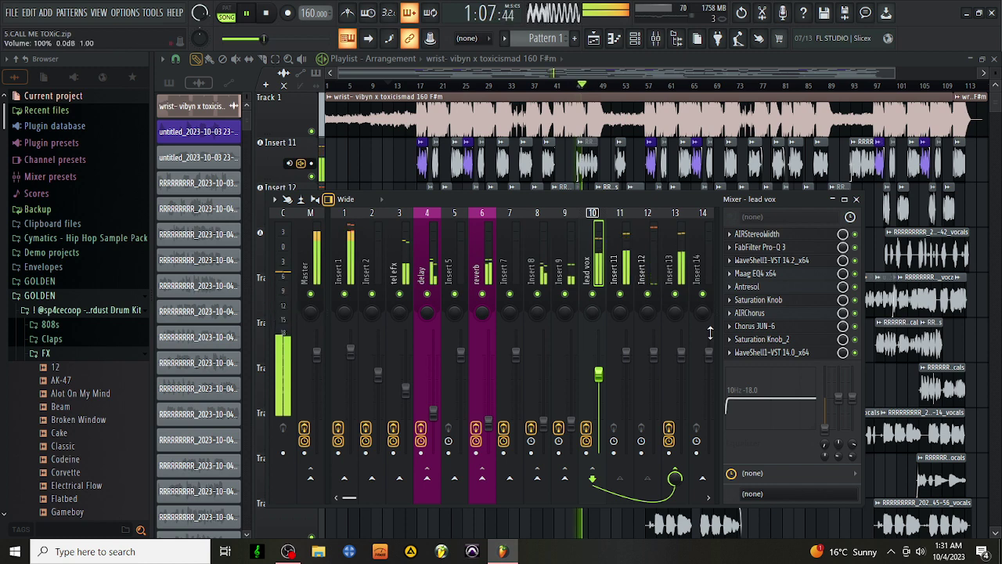
- Reorder the lead vox chain: Saturation Knob_2 above Chorus JUN-6, and WaveShell1-VST 14.0_x64 directly below FabFilter Pro-Q 3, restarting playback in between
{"action": "left_click_drag", "start_coordinate": [770, 344], "coordinate": [773, 333]}
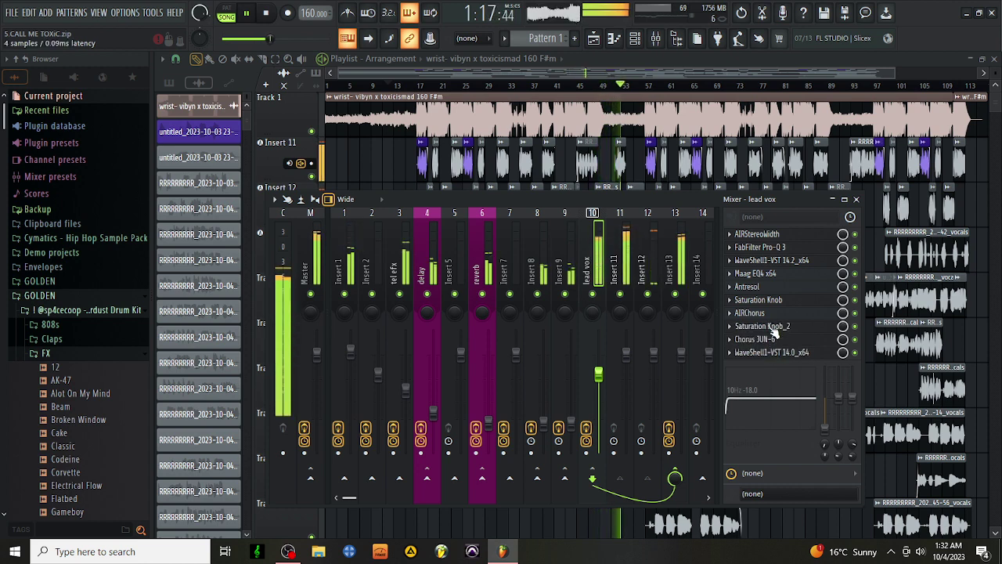
{"action": "key", "text": "space"}
{"action": "key", "text": "space"}
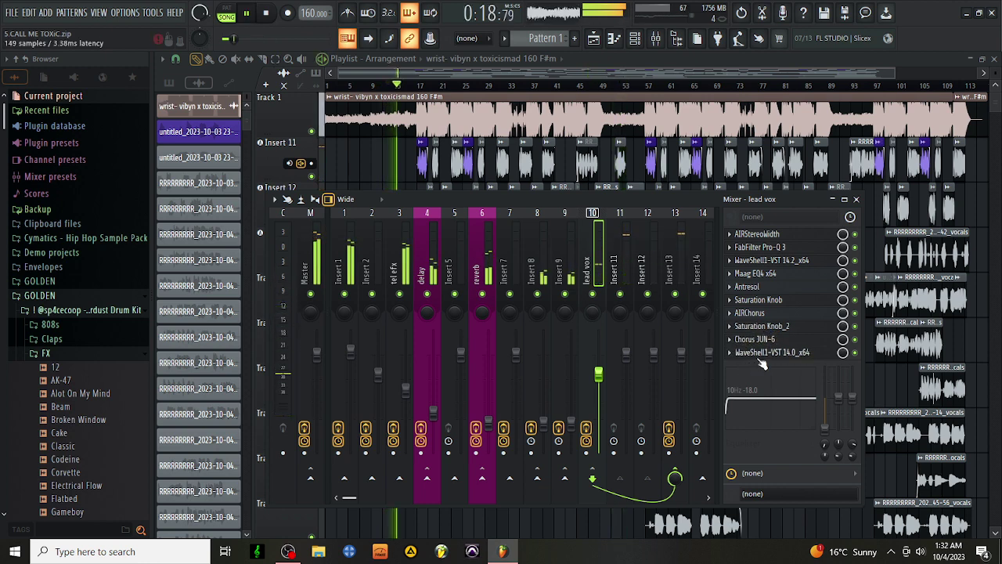
{"action": "left_click_drag", "start_coordinate": [762, 346], "coordinate": [764, 319]}
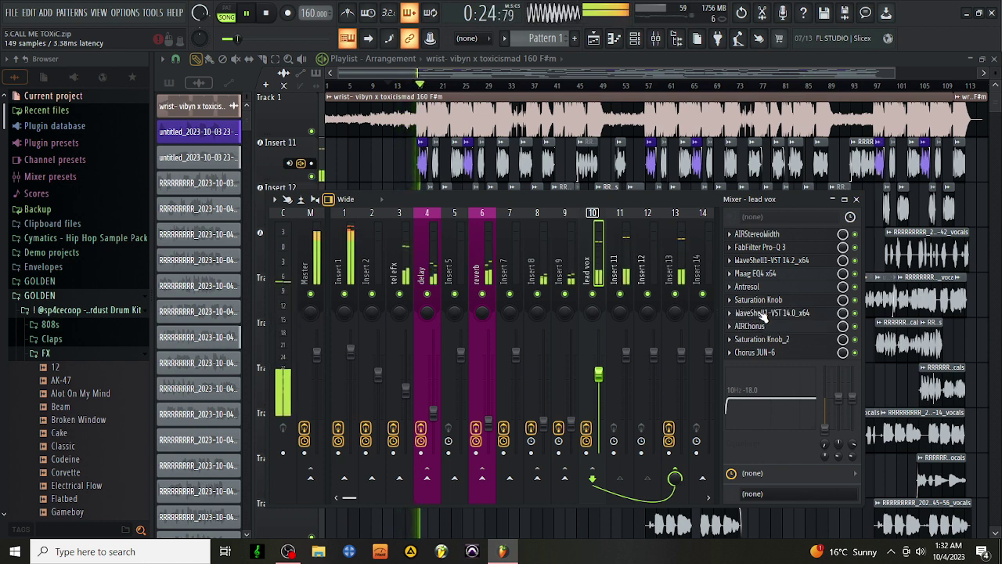
{"action": "left_click_drag", "start_coordinate": [763, 316], "coordinate": [763, 279]}
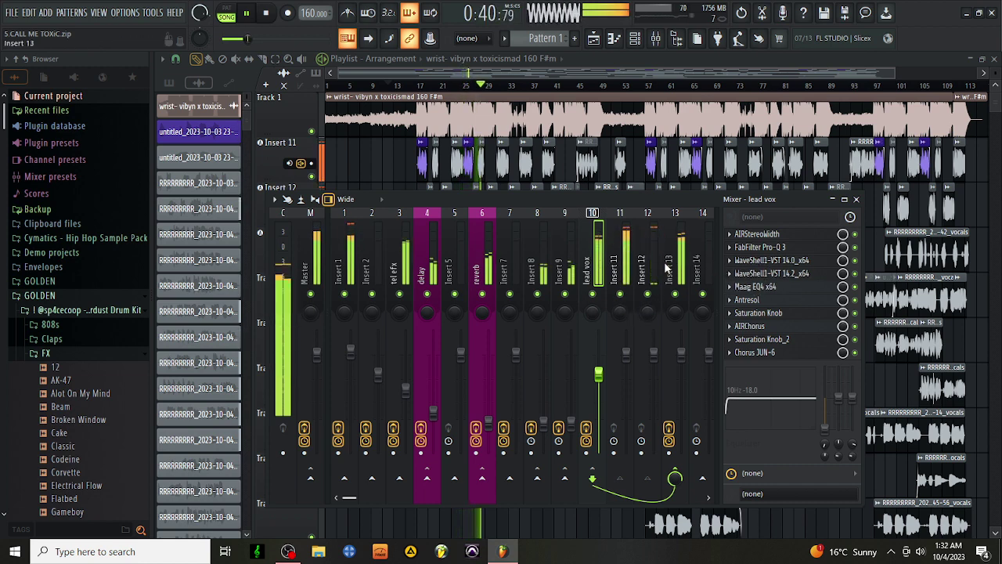
- Check the saturation amount and type of the Saturation Knob on Insert 13
{"action": "left_click", "coordinate": [674, 258]}
{"action": "left_click", "coordinate": [775, 300]}
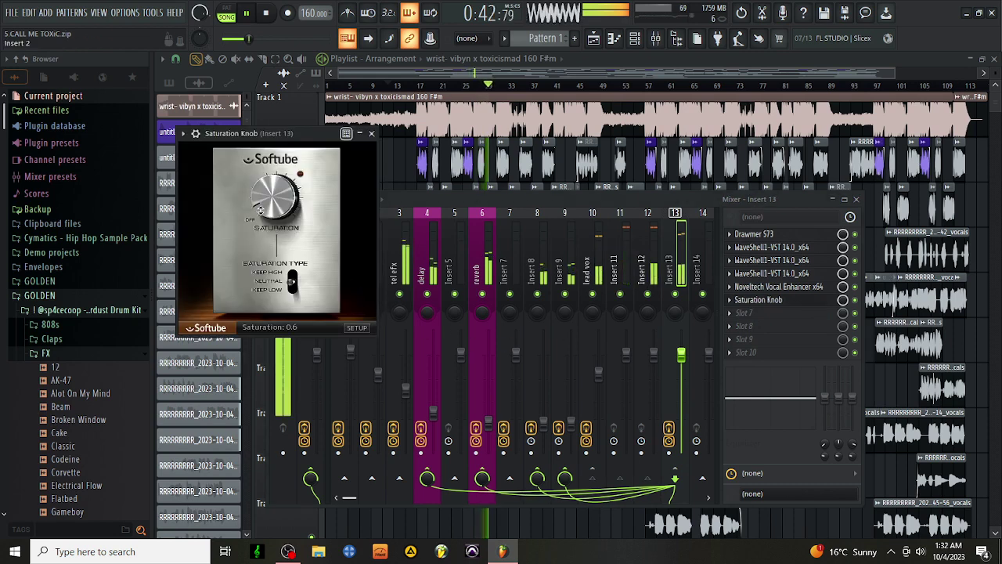
{"action": "left_click", "coordinate": [371, 133]}
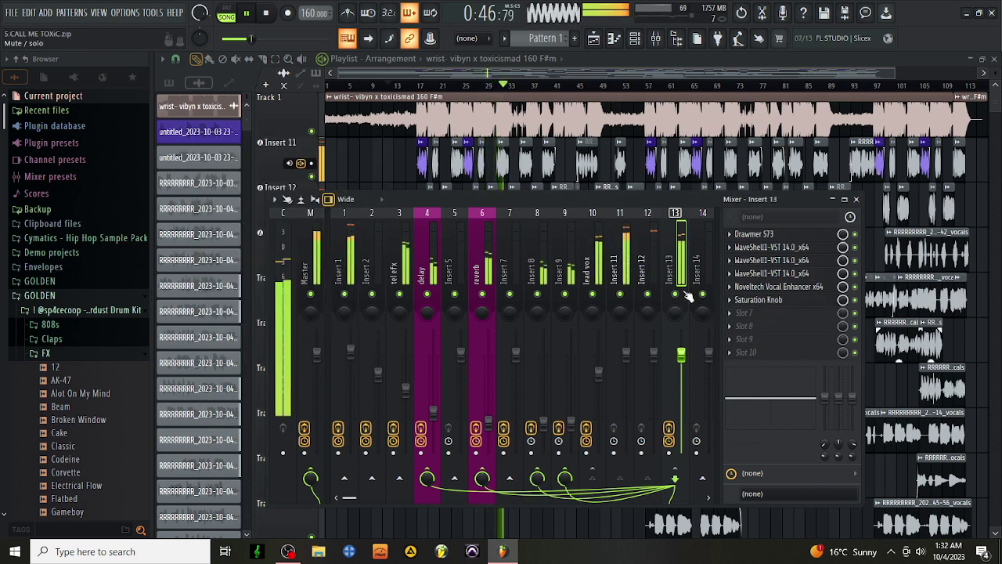
- Raise Fresh Air's High Air to 23 in the lead vox StudioRack
{"action": "left_click", "coordinate": [598, 262]}
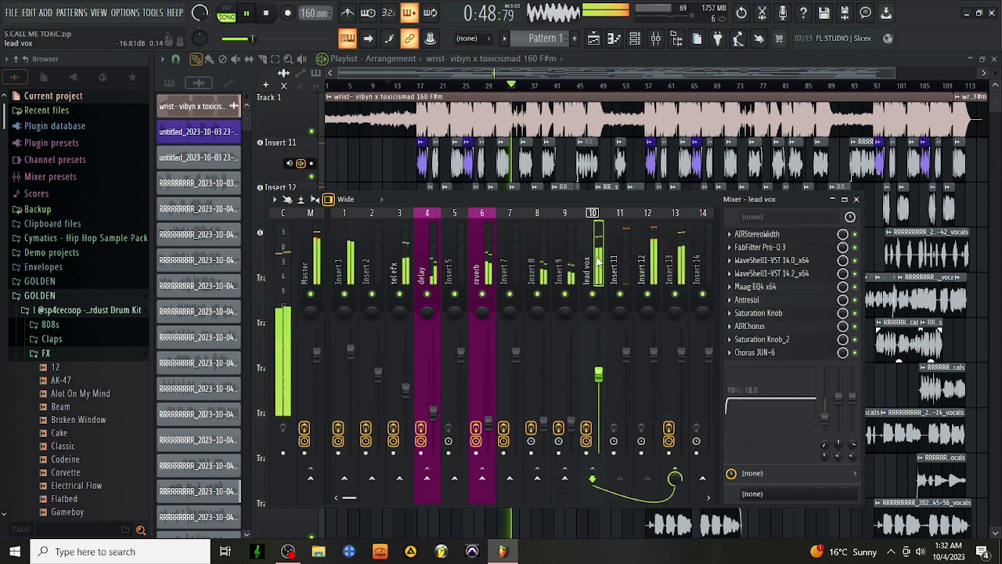
{"action": "left_click", "coordinate": [804, 275]}
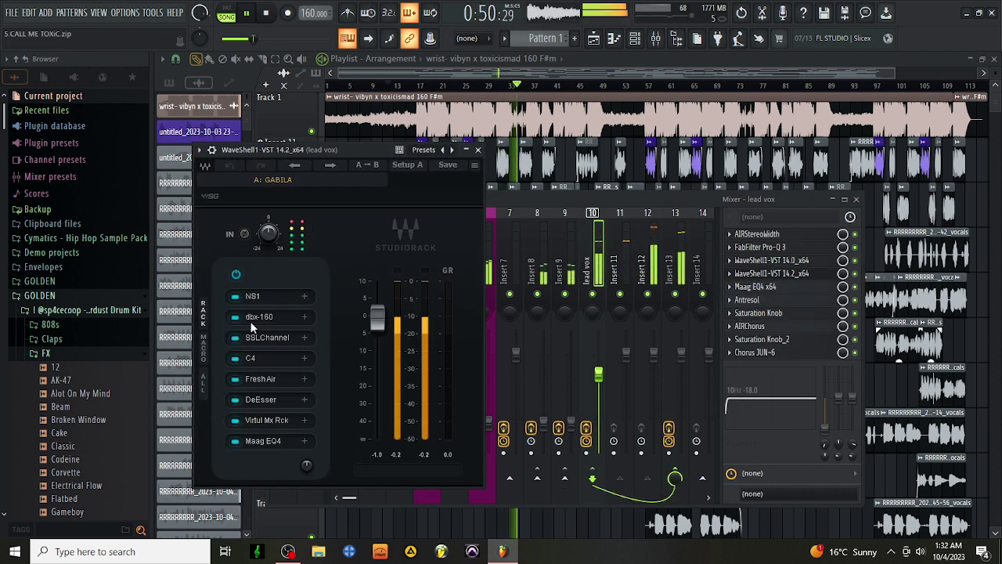
{"action": "left_click", "coordinate": [264, 379]}
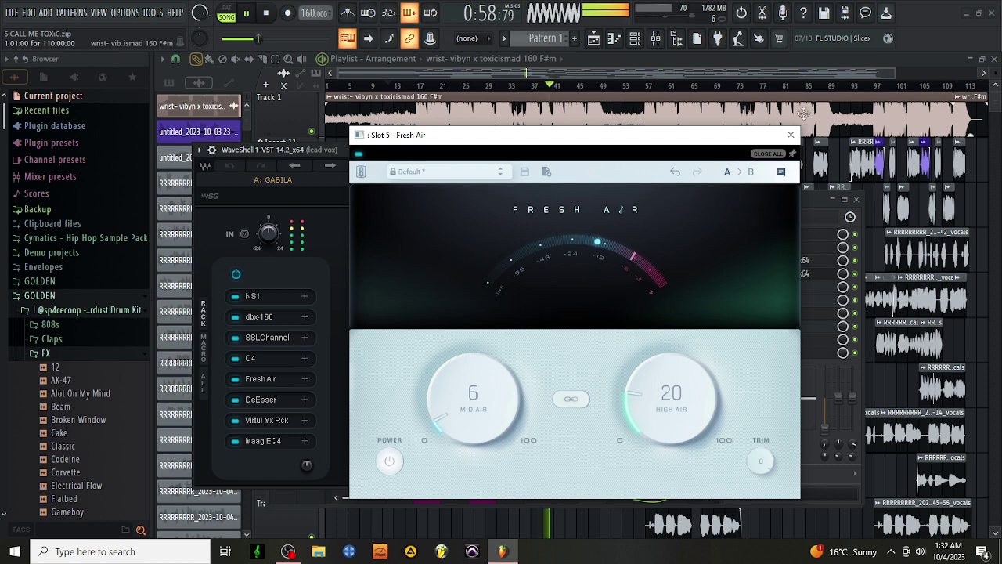
{"action": "scroll", "coordinate": [670, 369], "scroll_direction": "up", "scroll_amount": 3}
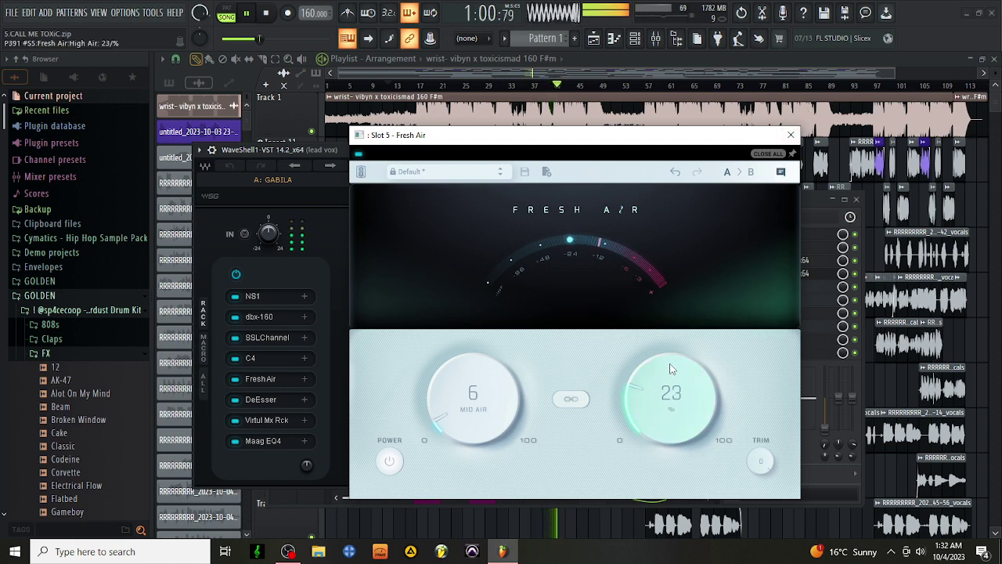
{"action": "left_click", "coordinate": [791, 135]}
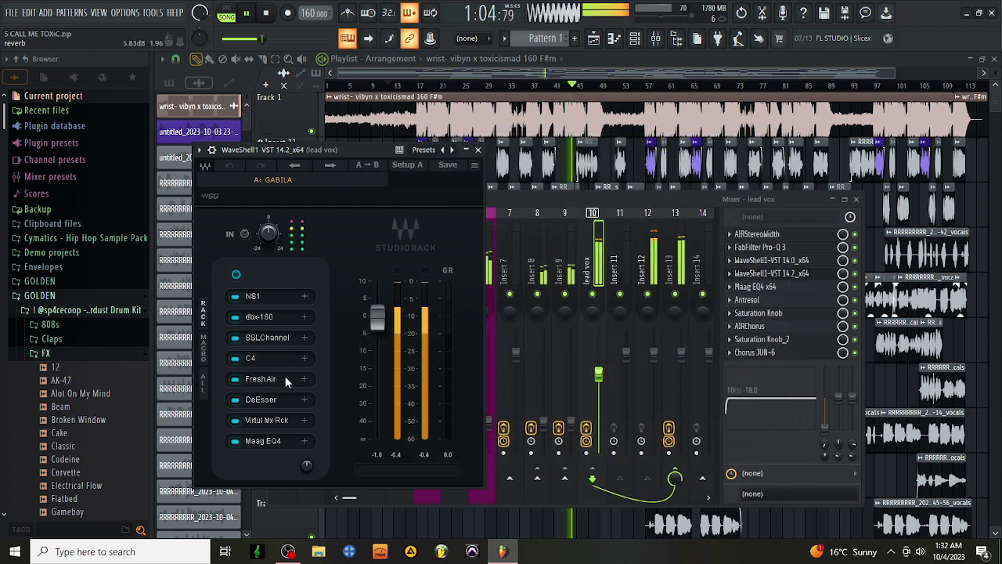
- Set the threshold of the DeEsser in the lead vox StudioRack to -15.0 dB
{"action": "left_click", "coordinate": [261, 399]}
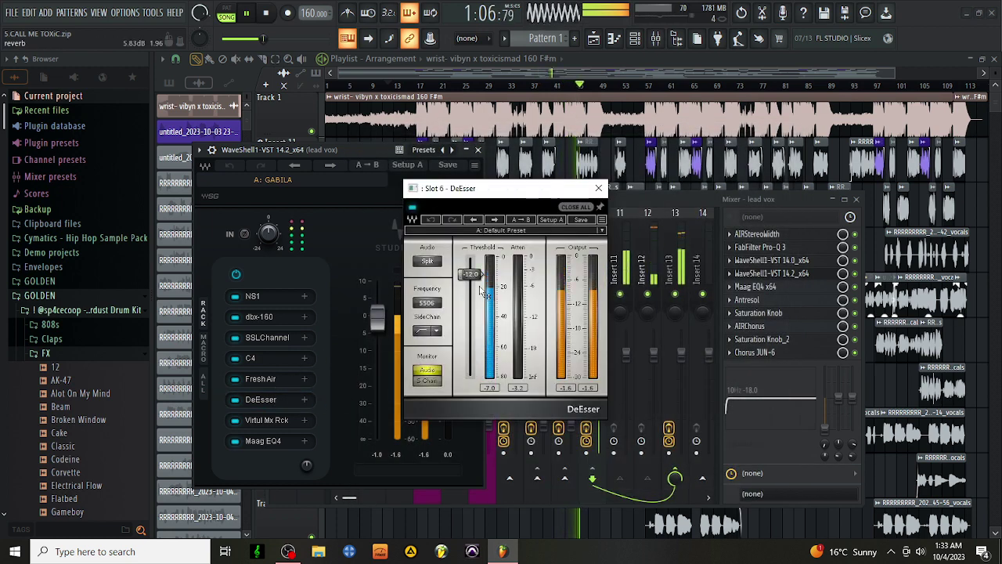
{"action": "left_click_drag", "start_coordinate": [469, 283], "coordinate": [470, 279]}
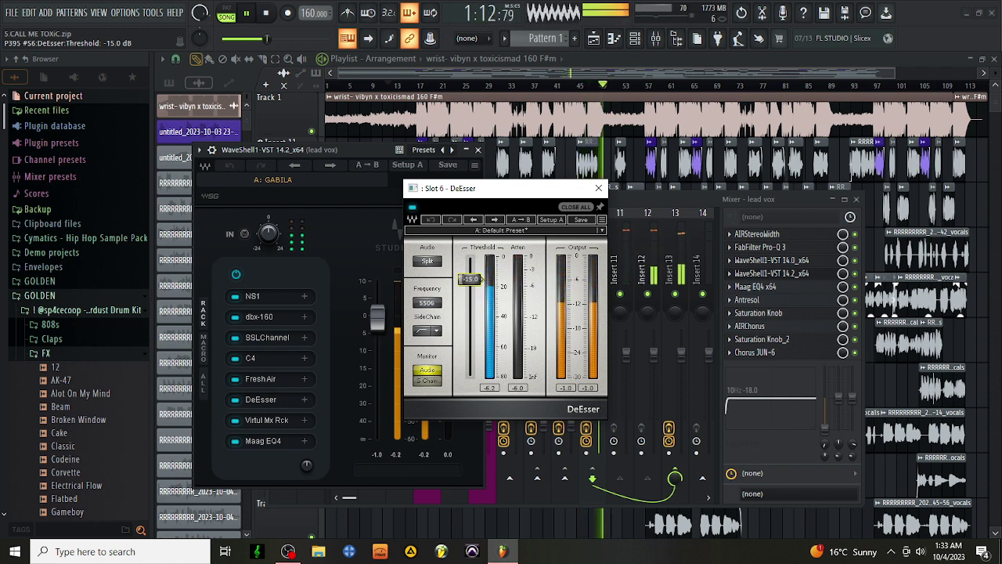
{"action": "left_click_drag", "start_coordinate": [470, 278], "coordinate": [470, 277]}
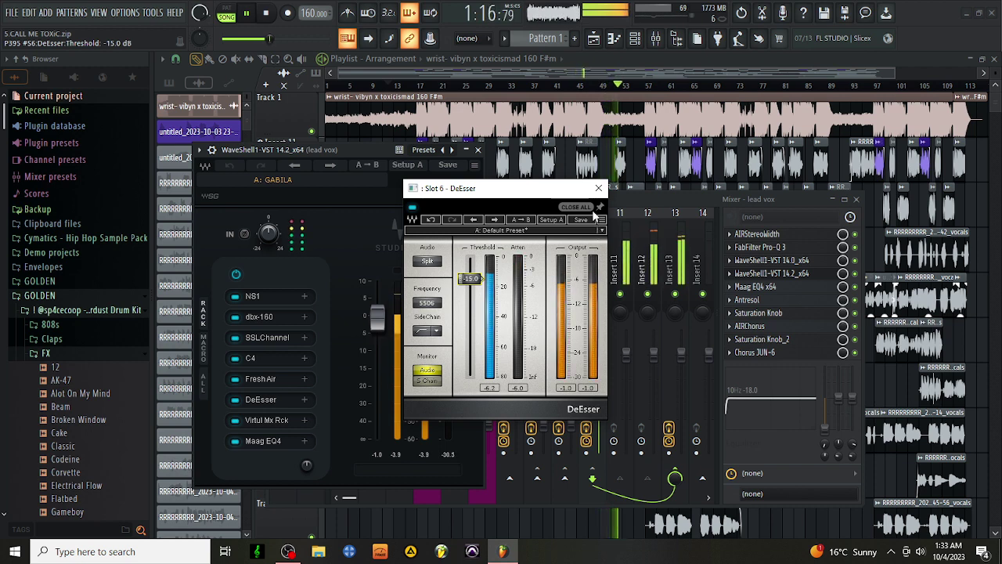
{"action": "left_click", "coordinate": [598, 189]}
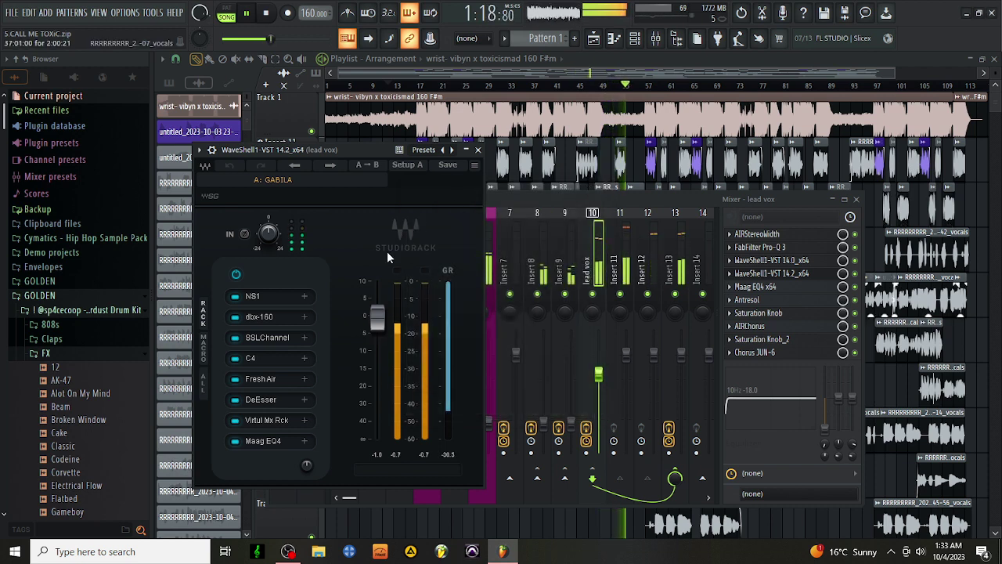
- In the rack's SSLChannel, set the LMF gain to 0.0 dB and the LF gain to -0.6 dB
{"action": "left_click", "coordinate": [269, 337]}
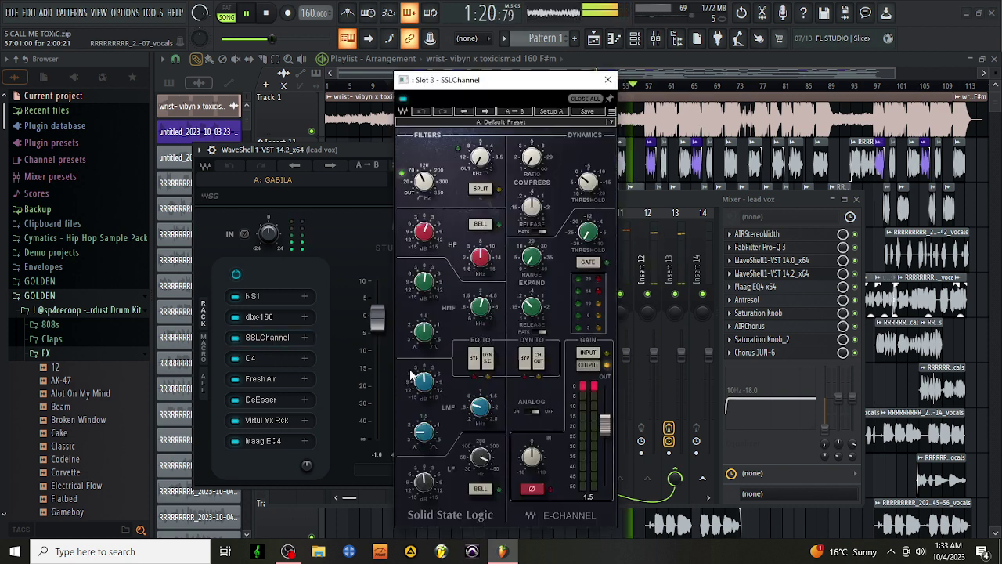
{"action": "left_click", "coordinate": [423, 384]}
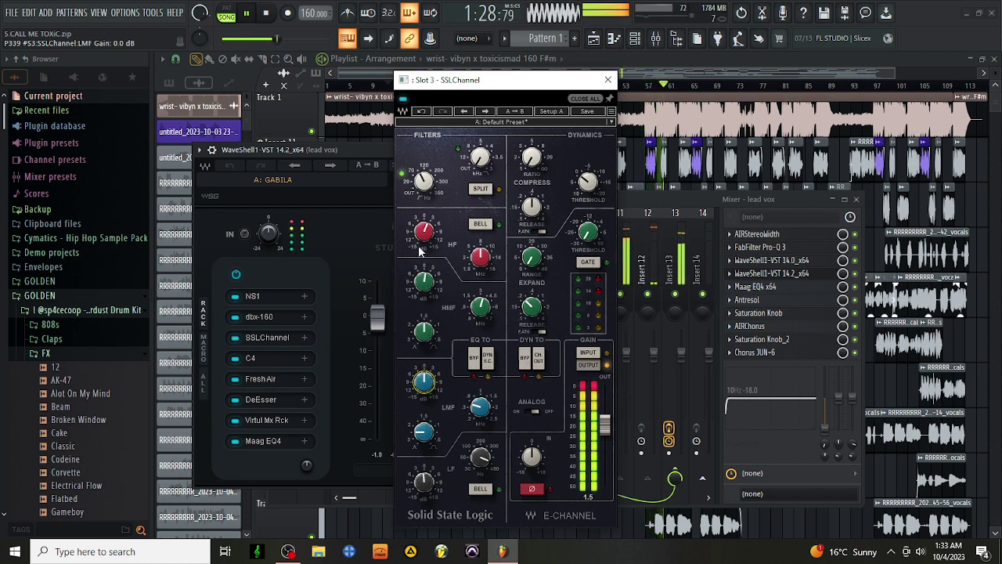
{"action": "mouse_move", "coordinate": [425, 234]}
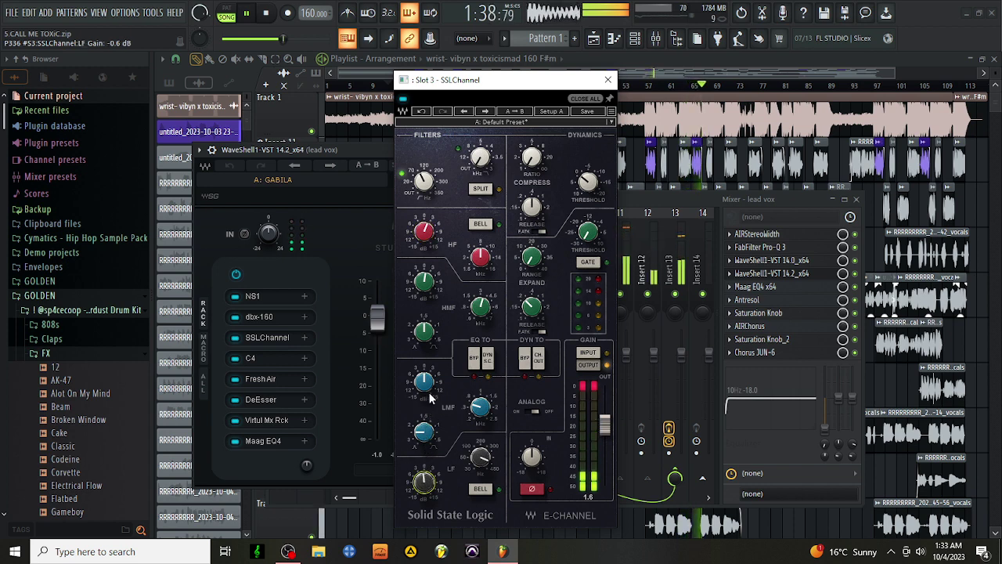
- Review the C4 multiband processor's settings and close the lead vox StudioRack
{"action": "left_click", "coordinate": [272, 357]}
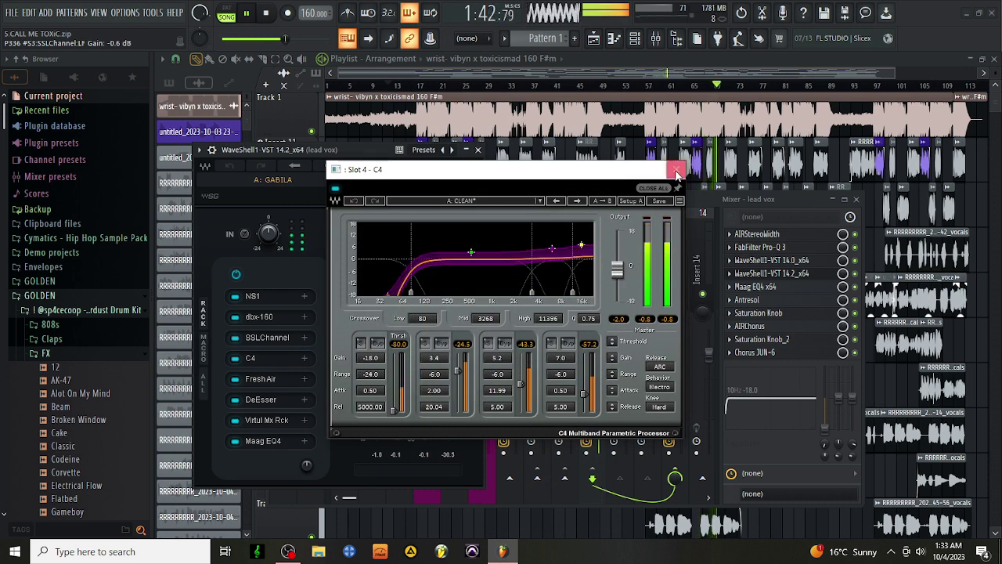
{"action": "left_click", "coordinate": [676, 169]}
{"action": "left_click", "coordinate": [479, 151]}
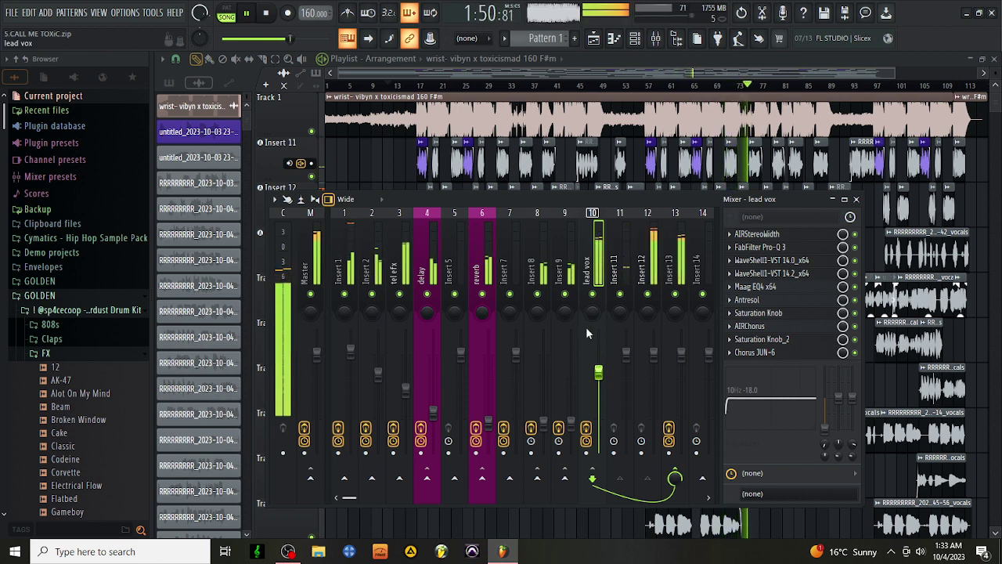
- In the delay track's StudioRack, set H-Delay's low-pass filter to 14.0 kHz and enable Doubler2
{"action": "left_click", "coordinate": [429, 270]}
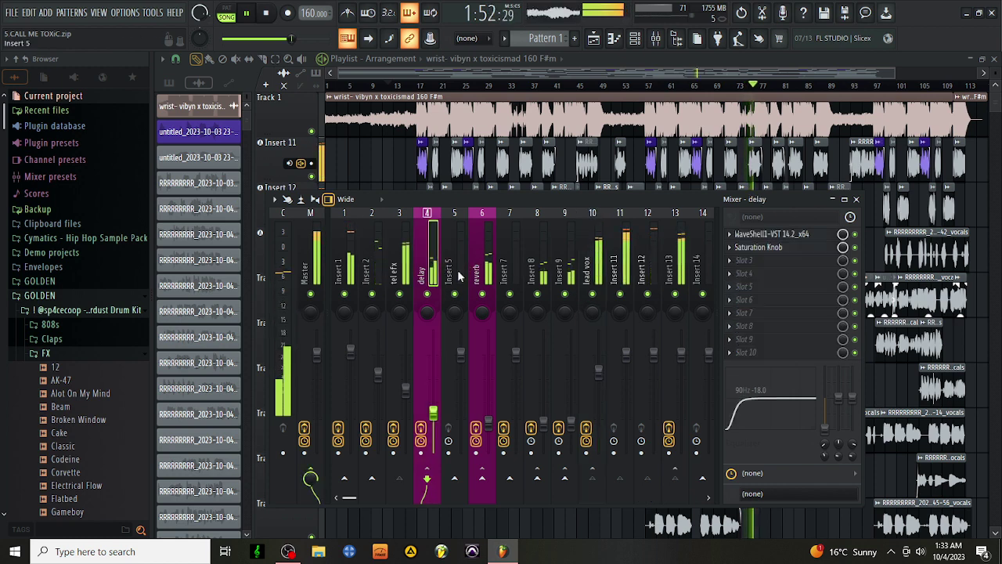
{"action": "left_click", "coordinate": [775, 233]}
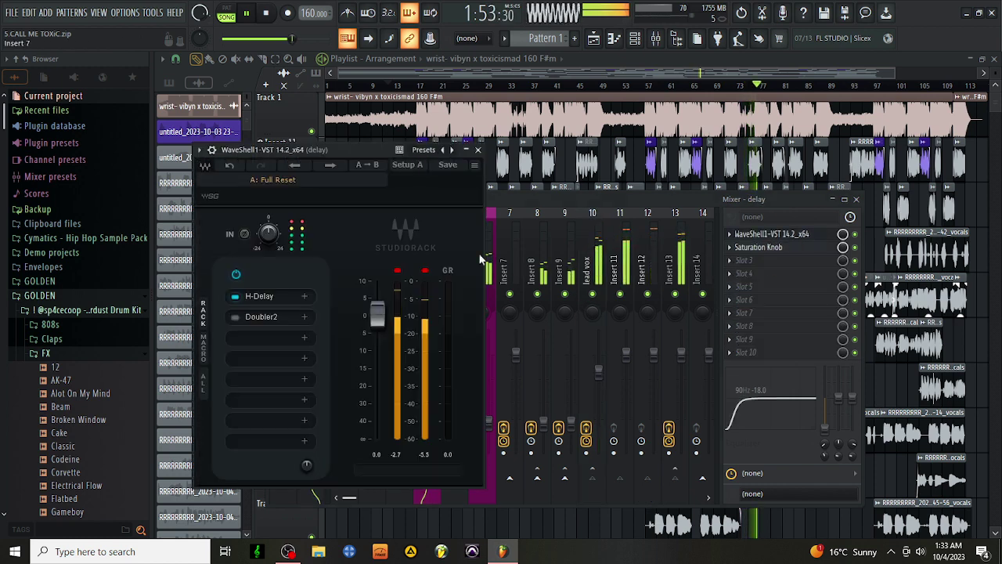
{"action": "left_click", "coordinate": [274, 297]}
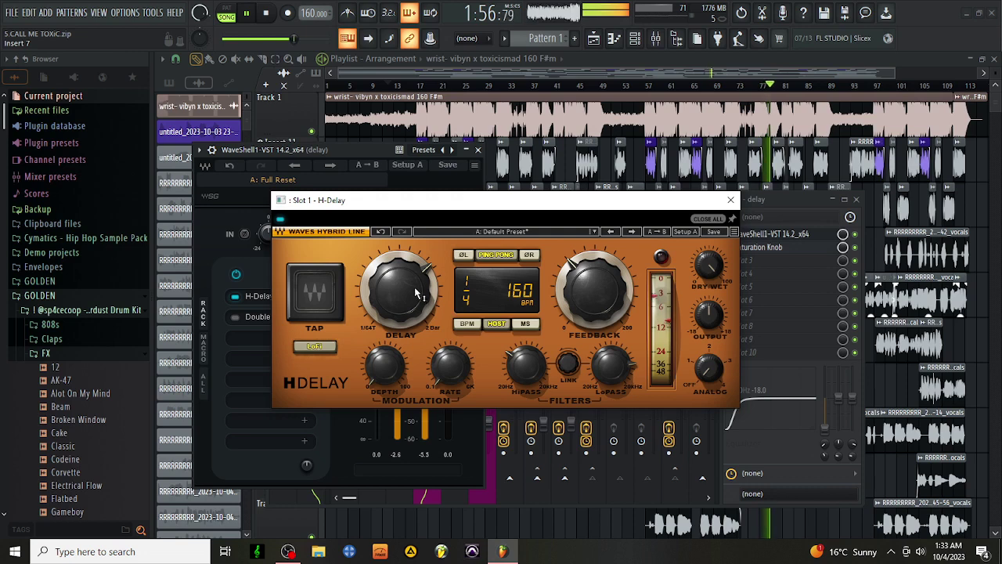
{"action": "left_click_drag", "start_coordinate": [417, 293], "coordinate": [417, 288]}
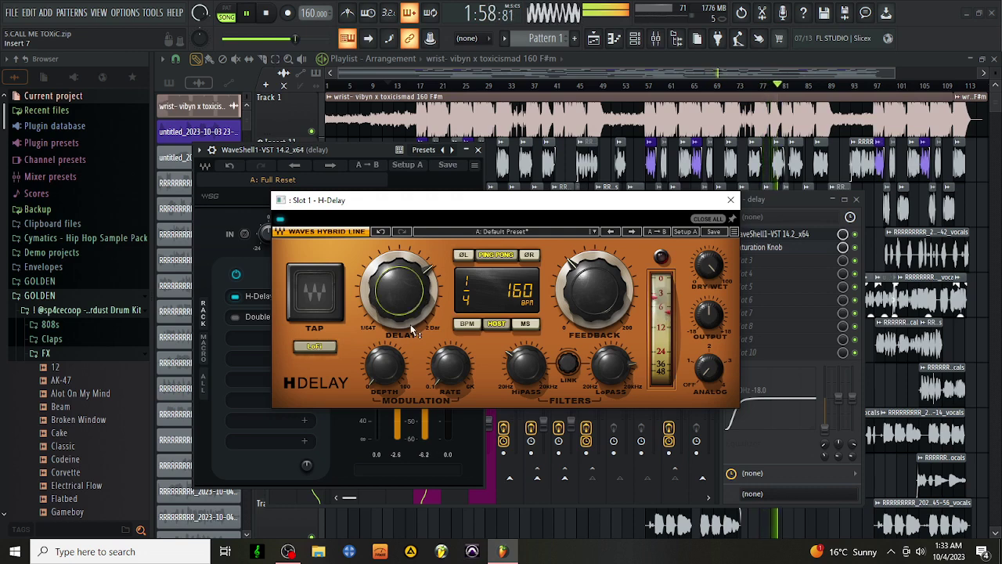
{"action": "left_click_drag", "start_coordinate": [632, 373], "coordinate": [632, 366]}
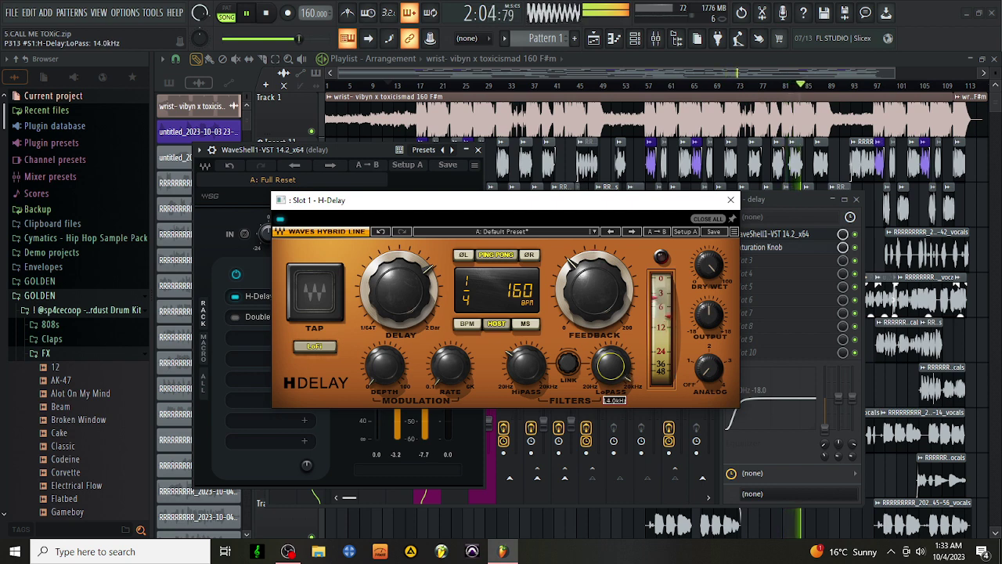
{"action": "left_click", "coordinate": [239, 318]}
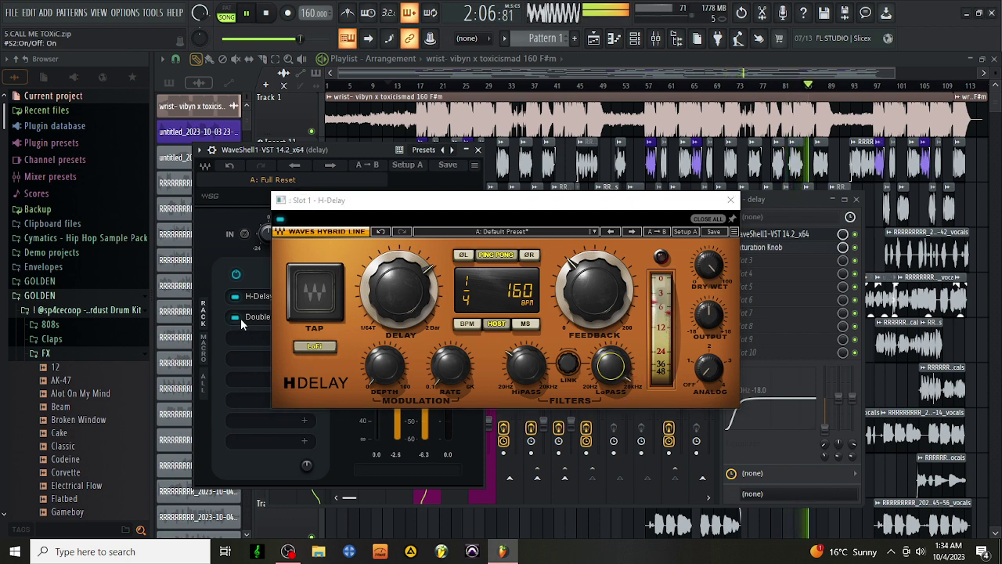
{"action": "left_click", "coordinate": [730, 200]}
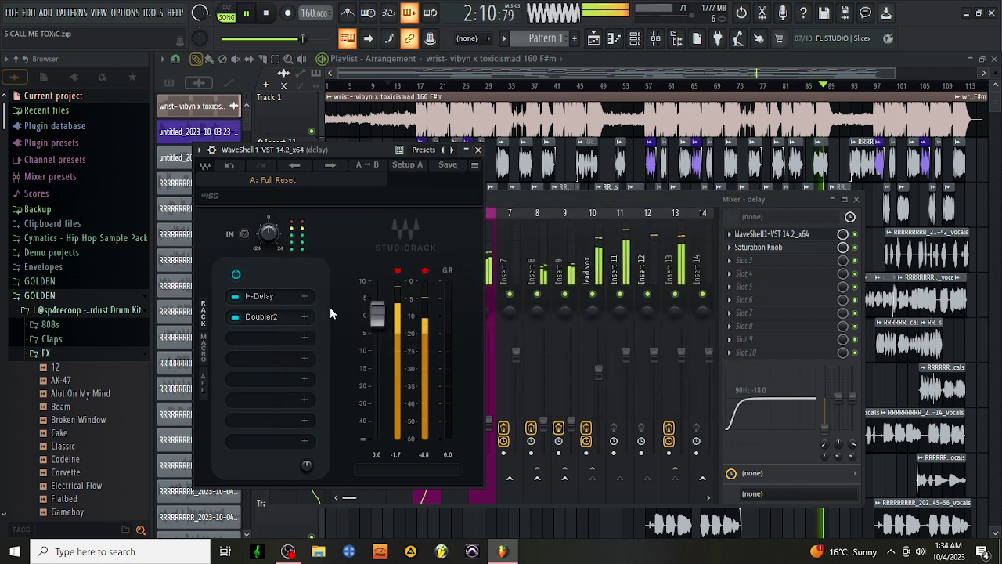
- Close the delay track's rack and inspect the FabFilter Pro-L 2 limiter on the Master track
{"action": "left_click", "coordinate": [478, 150]}
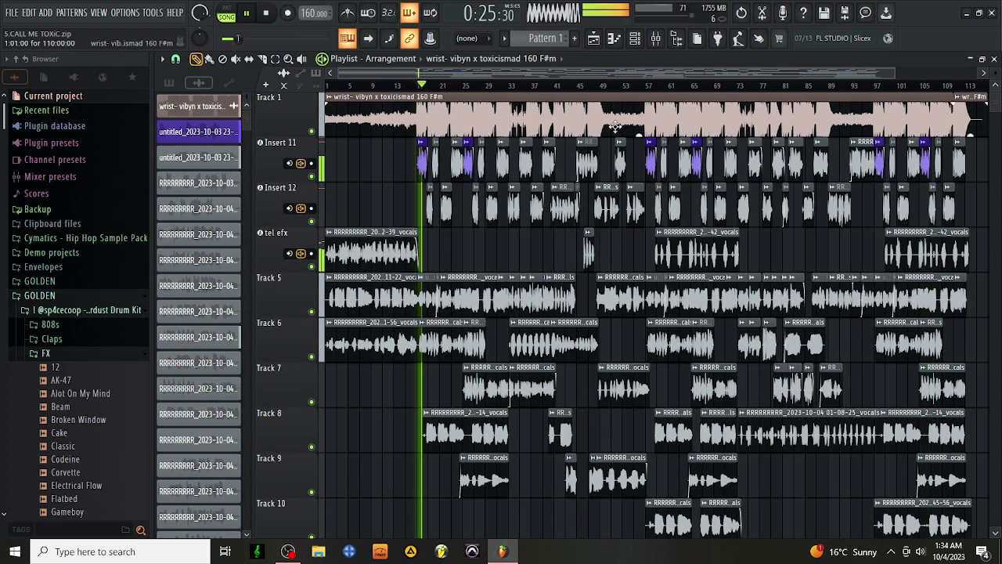
{"action": "left_click", "coordinate": [655, 38]}
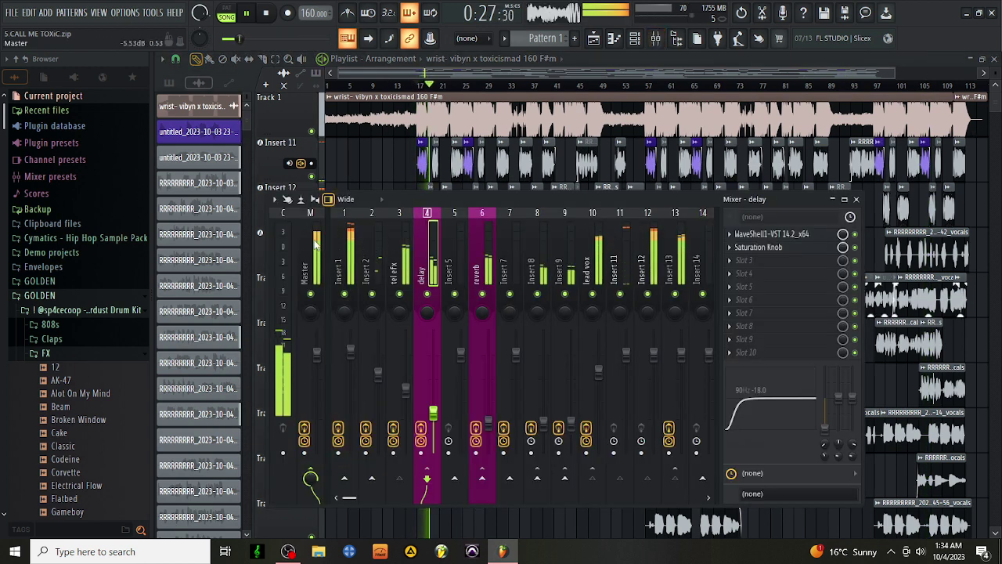
{"action": "left_click", "coordinate": [310, 266]}
{"action": "left_click", "coordinate": [753, 247]}
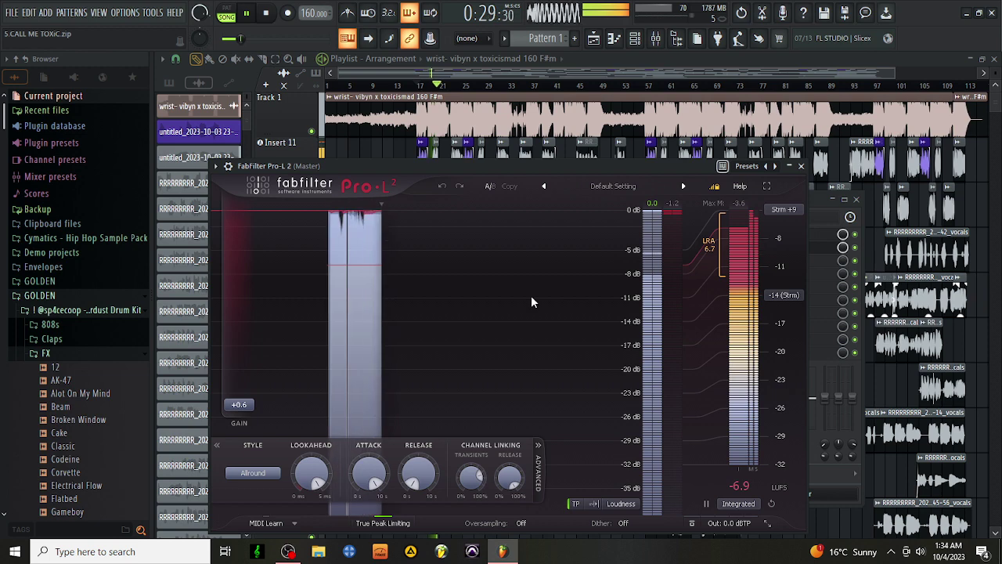
{"action": "left_click", "coordinate": [800, 166]}
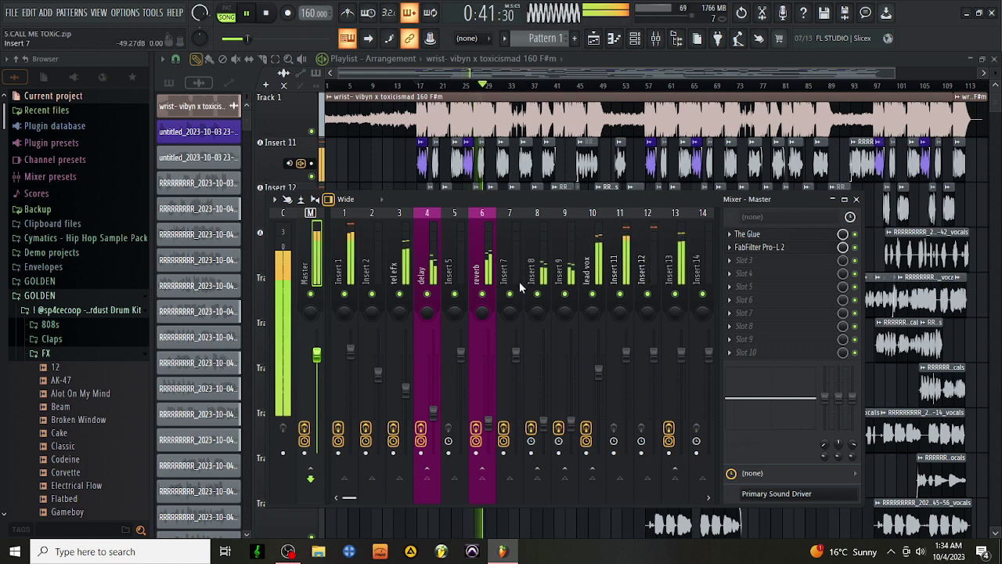
- Set the predelay of ValhallaVintageVerb on the reverb track to 13.05 ms
{"action": "left_click", "coordinate": [481, 266]}
{"action": "left_click", "coordinate": [789, 247]}
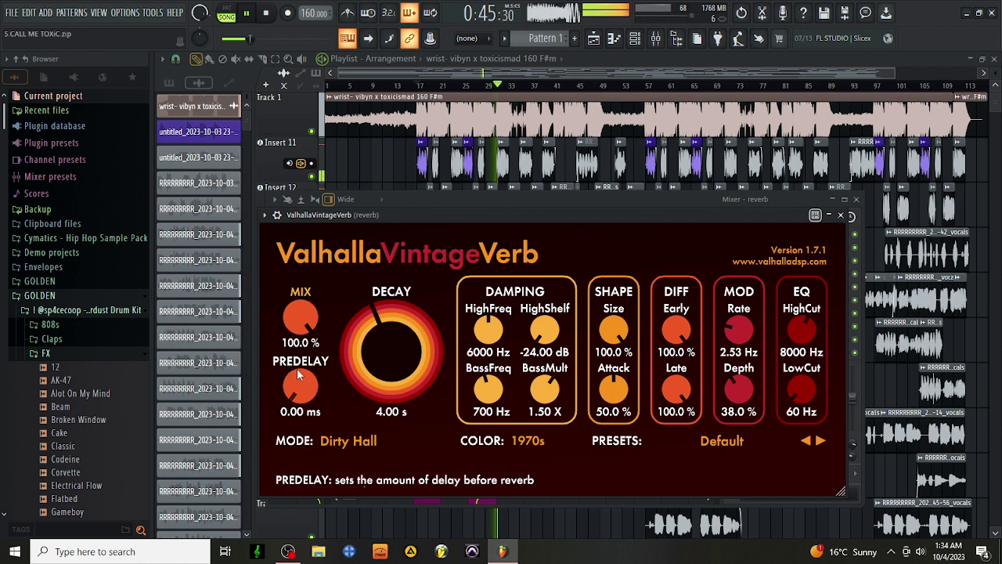
{"action": "left_click_drag", "start_coordinate": [295, 390], "coordinate": [299, 384]}
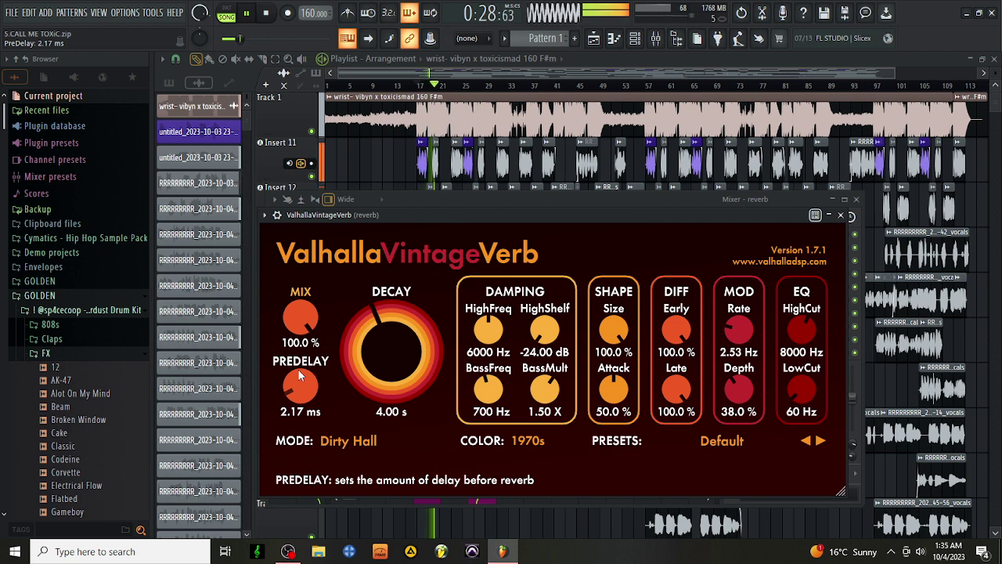
{"action": "left_click_drag", "start_coordinate": [298, 376], "coordinate": [302, 362]}
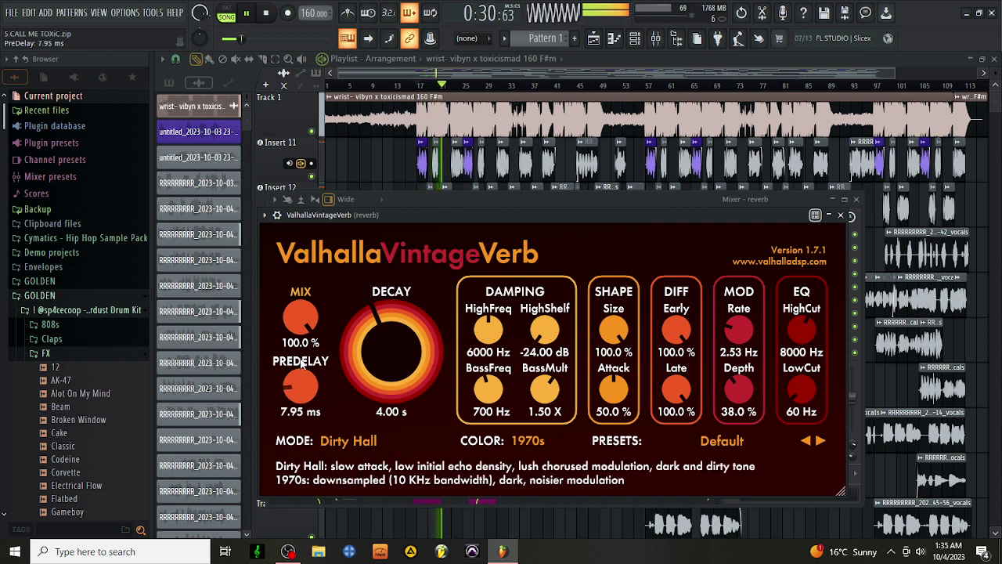
{"action": "left_click", "coordinate": [840, 214]}
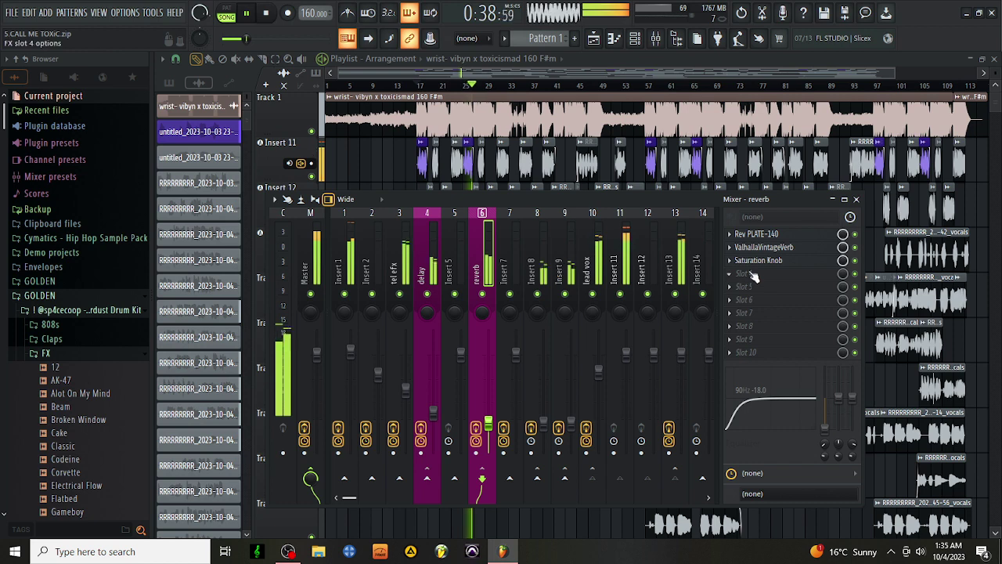
{"action": "left_click", "coordinate": [763, 247]}
{"action": "left_click_drag", "start_coordinate": [304, 385], "coordinate": [306, 381]}
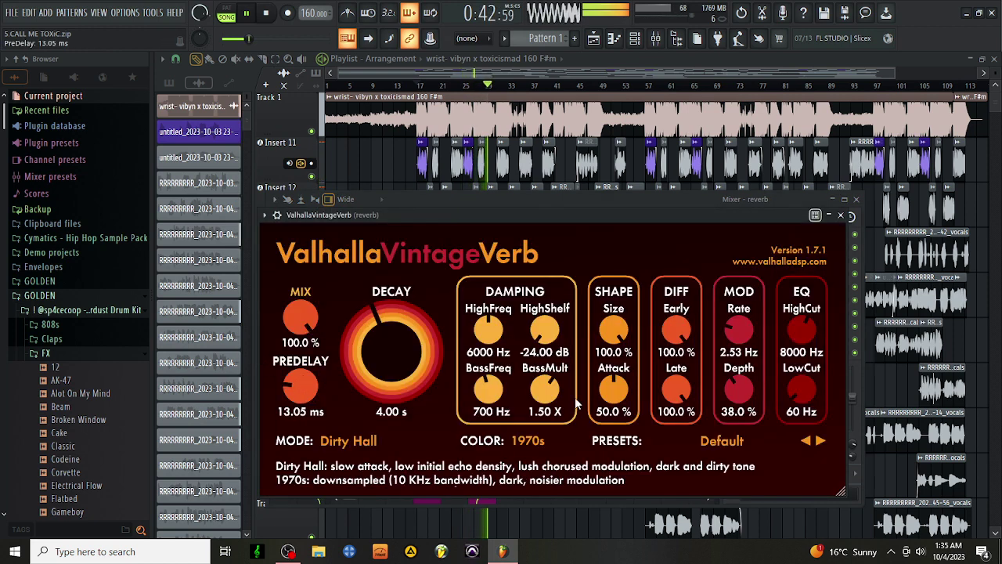
{"action": "left_click", "coordinate": [840, 214]}
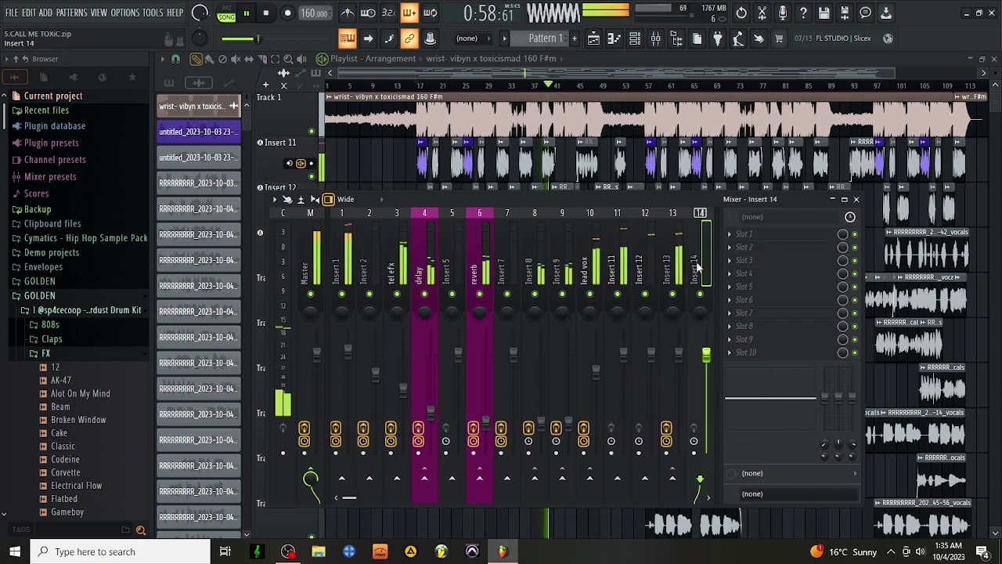
{"action": "left_click", "coordinate": [743, 233]}
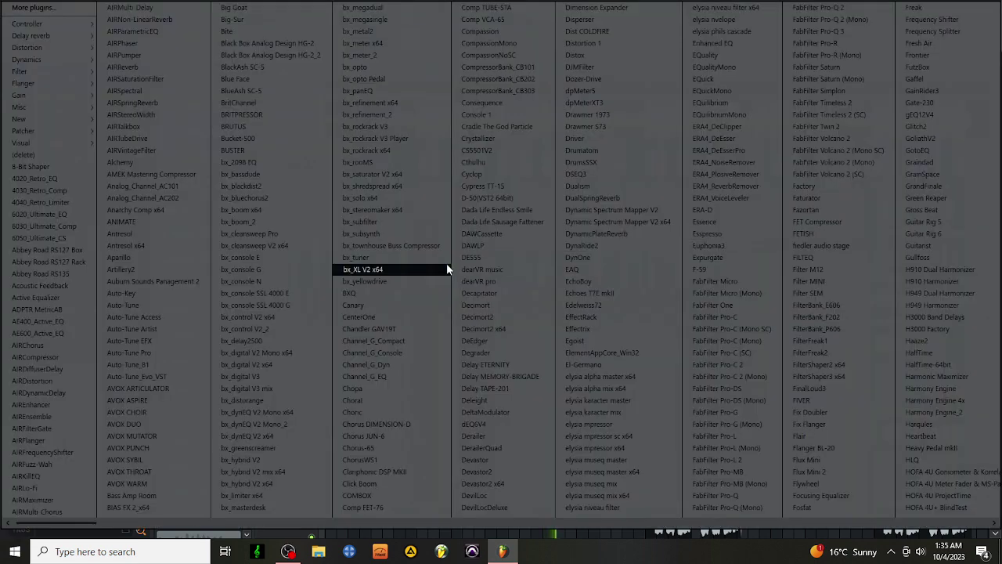
{"action": "left_click", "coordinate": [655, 551]}
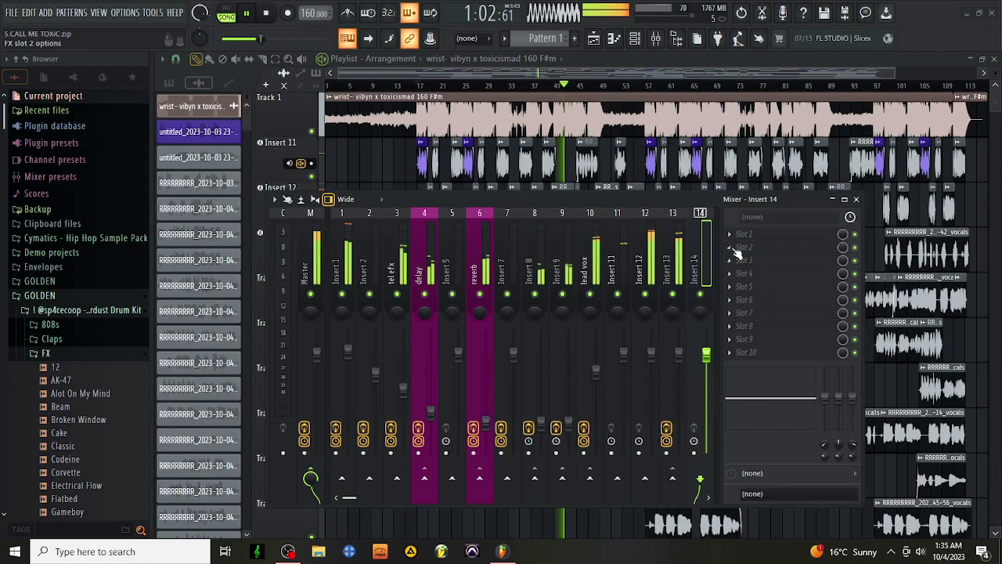
{"action": "left_click", "coordinate": [740, 233]}
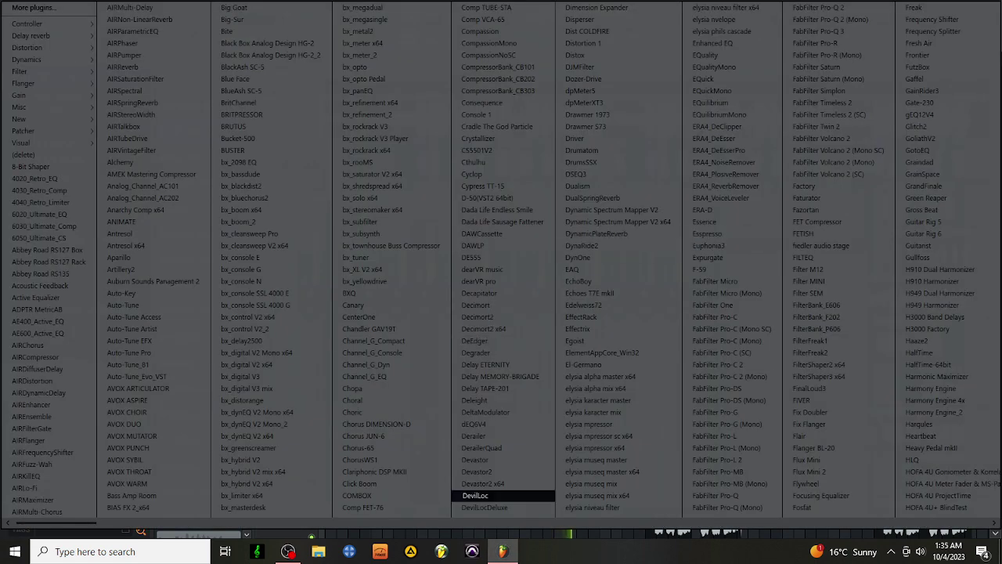
{"action": "left_click", "coordinate": [502, 547]}
- Set up Insert 14 as a parallel track fed by Insert 13, using the "gabila parallel comp lead vox" mixer state at 25% volume (-21.8 dB)
{"action": "right_click", "coordinate": [712, 238]}
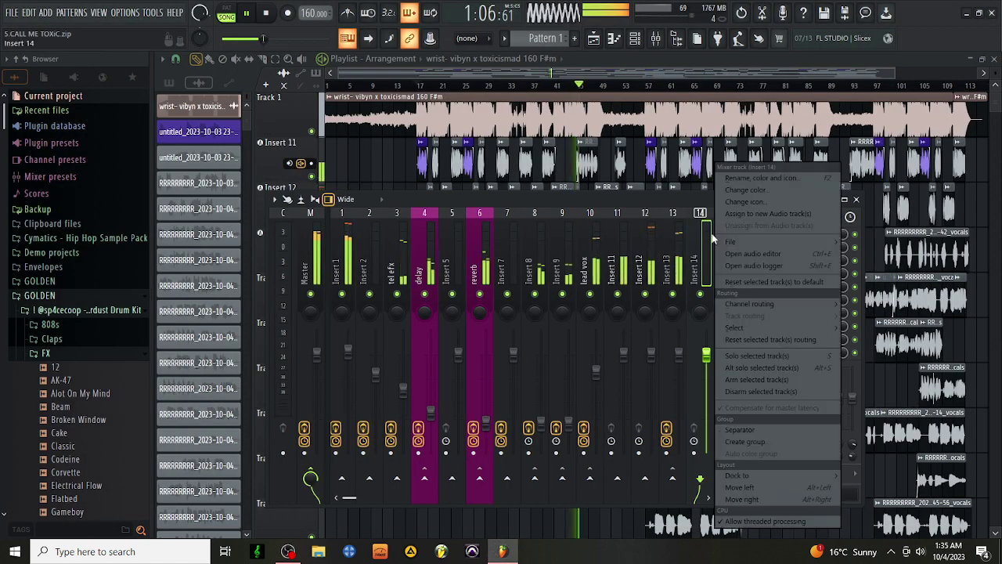
{"action": "mouse_move", "coordinate": [731, 242]}
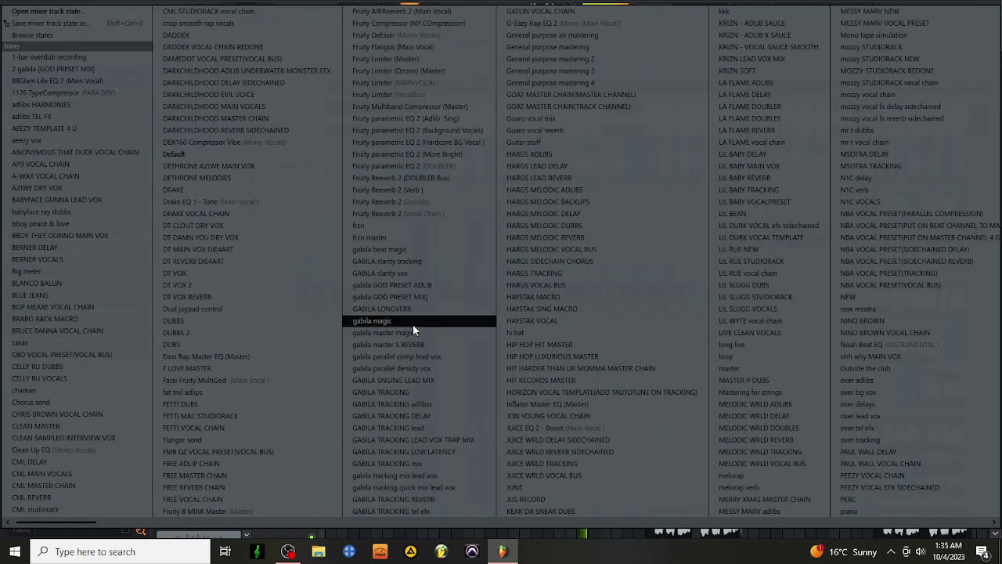
{"action": "left_click", "coordinate": [417, 360]}
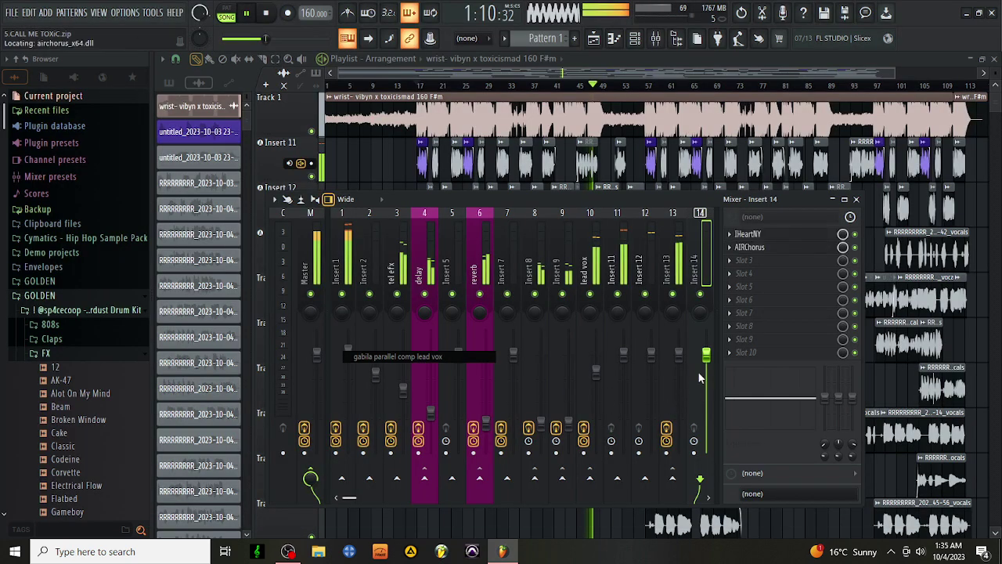
{"action": "left_click_drag", "start_coordinate": [706, 355], "coordinate": [706, 427]}
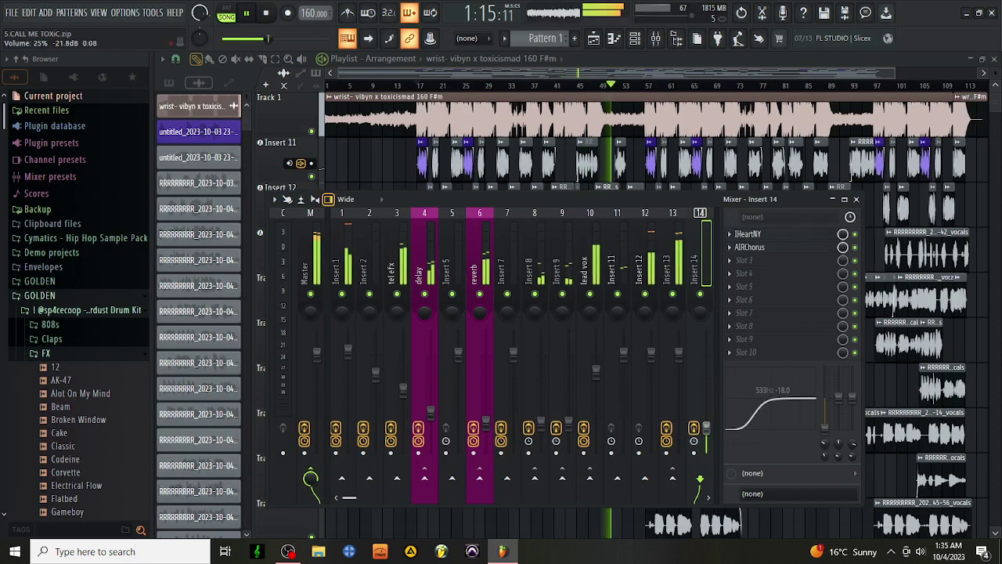
{"action": "left_click", "coordinate": [670, 256]}
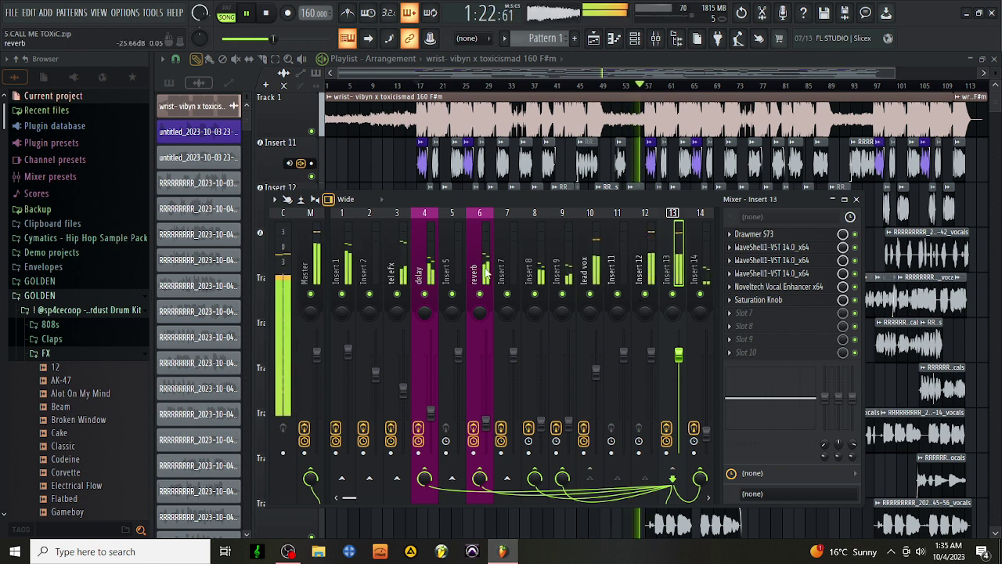
- In the delay track's StudioRack, turn off H-Delay's LoFi mode and toggle Doubler2 off and back on
{"action": "left_click", "coordinate": [434, 255]}
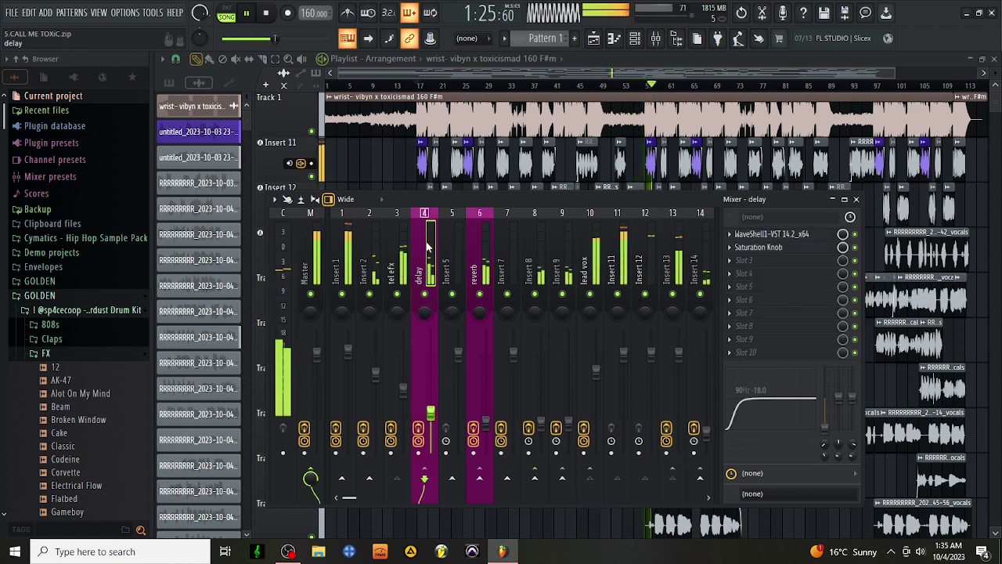
{"action": "left_click", "coordinate": [773, 234]}
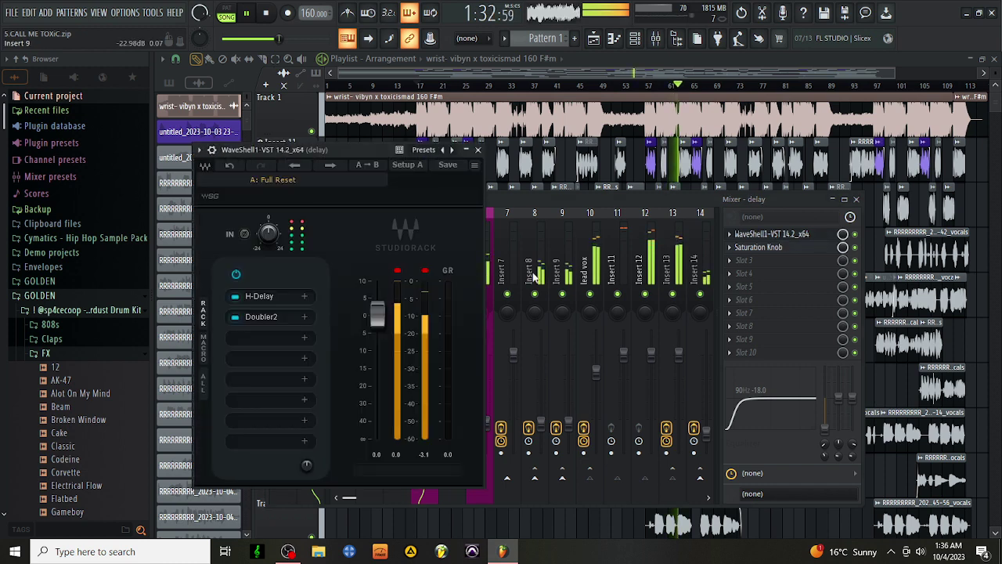
{"action": "left_click", "coordinate": [240, 317]}
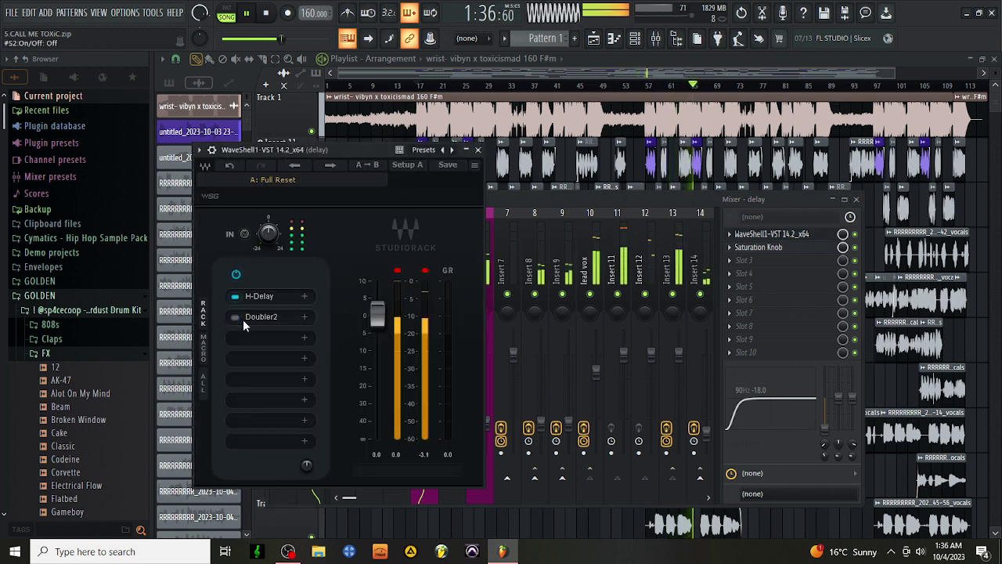
{"action": "left_click", "coordinate": [270, 296]}
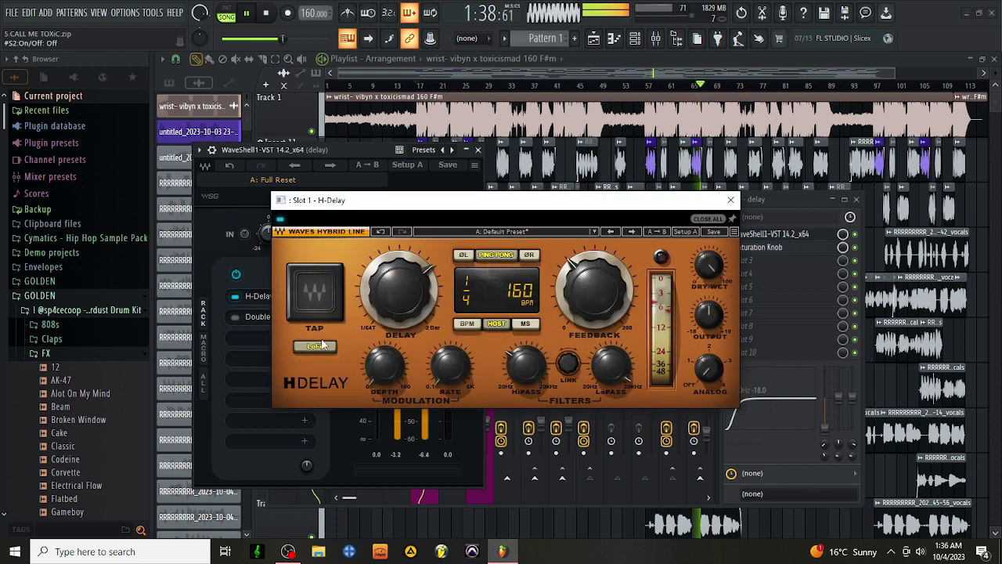
{"action": "left_click", "coordinate": [324, 350]}
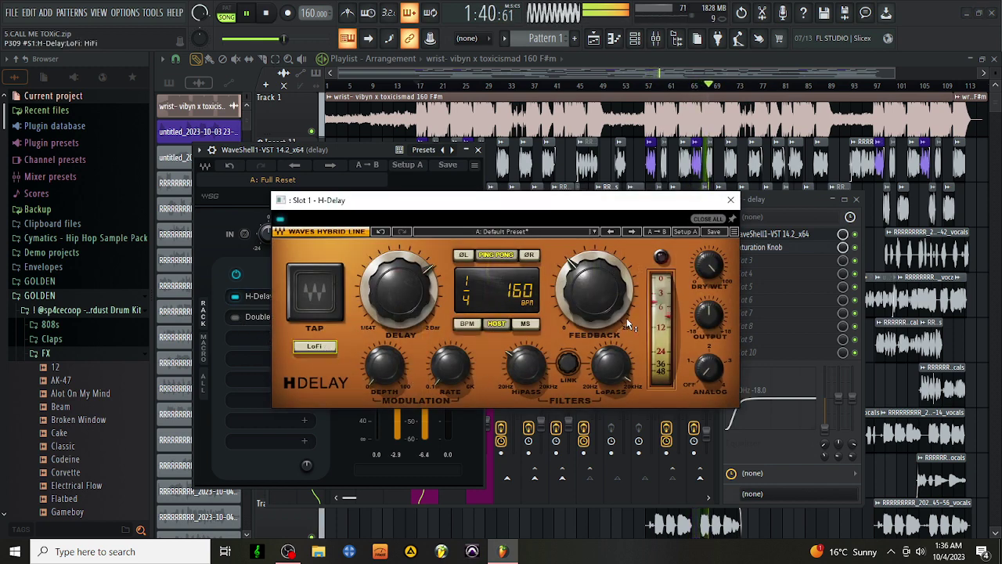
{"action": "left_click", "coordinate": [235, 317]}
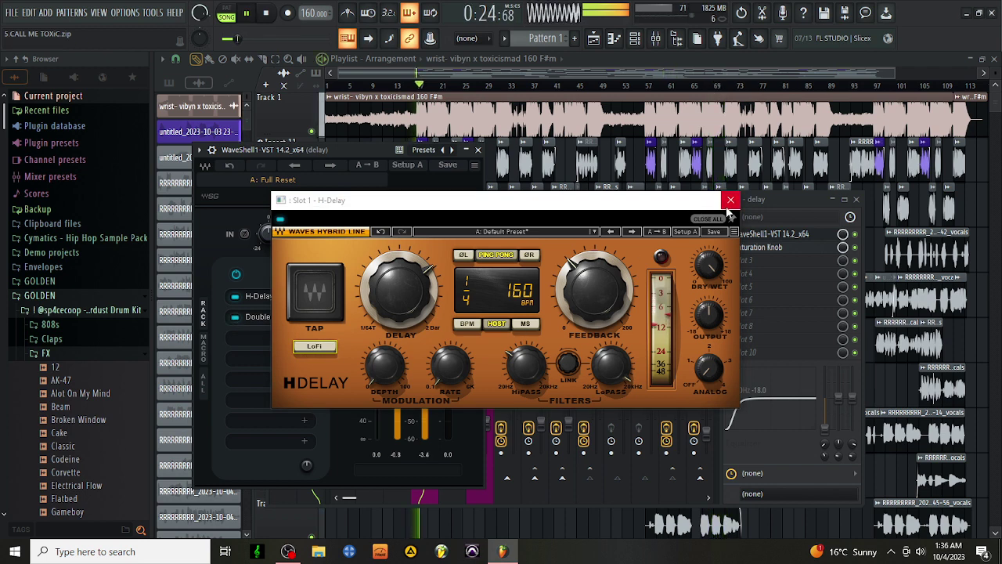
{"action": "left_click", "coordinate": [731, 200]}
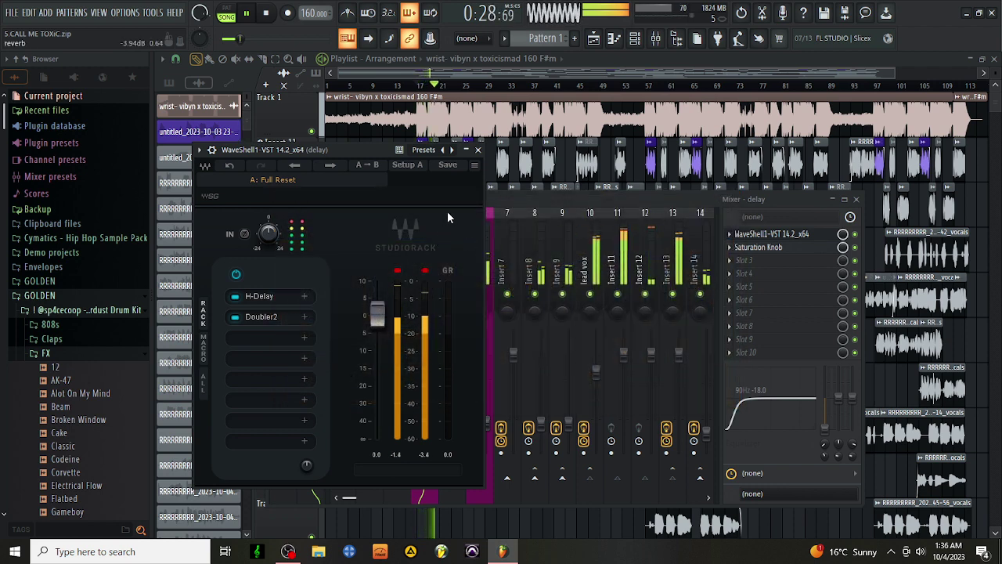
- Set H-Delay's delay time to 1/8 on the delay track, enable its LoFi mode and close it
{"action": "left_click", "coordinate": [272, 298]}
{"action": "left_click_drag", "start_coordinate": [405, 294], "coordinate": [405, 301]}
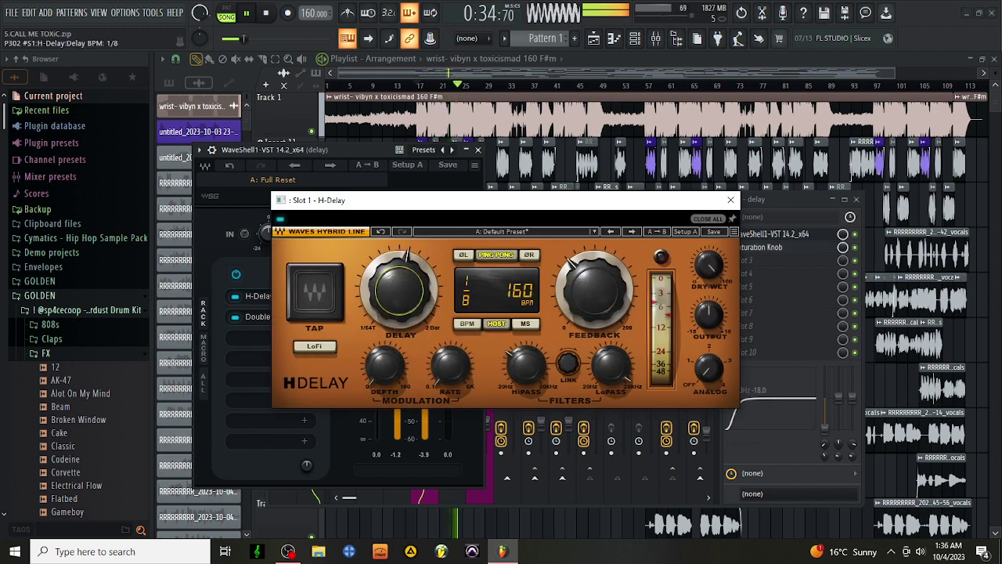
{"action": "key", "text": "space"}
{"action": "key", "text": "space"}
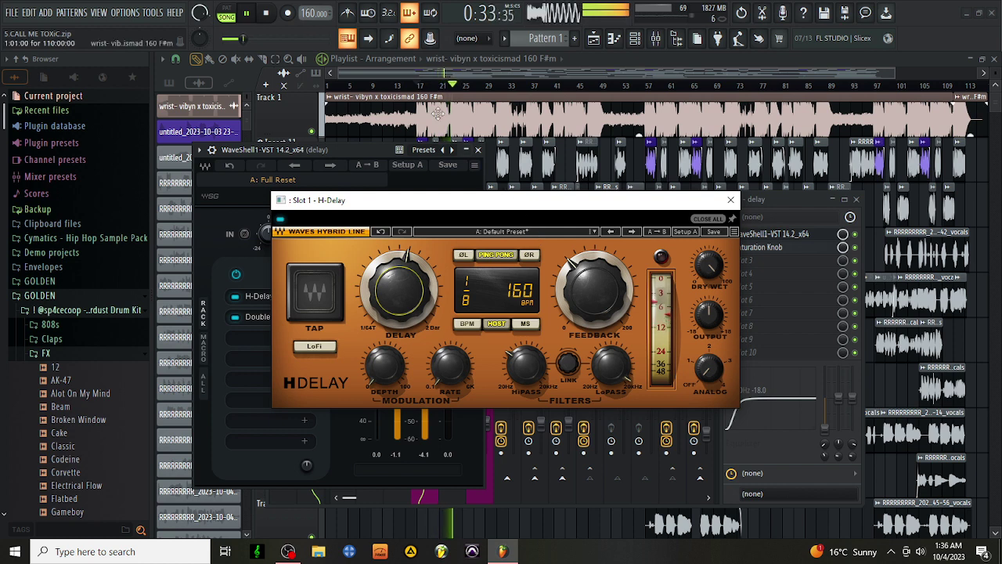
{"action": "left_click", "coordinate": [267, 15]}
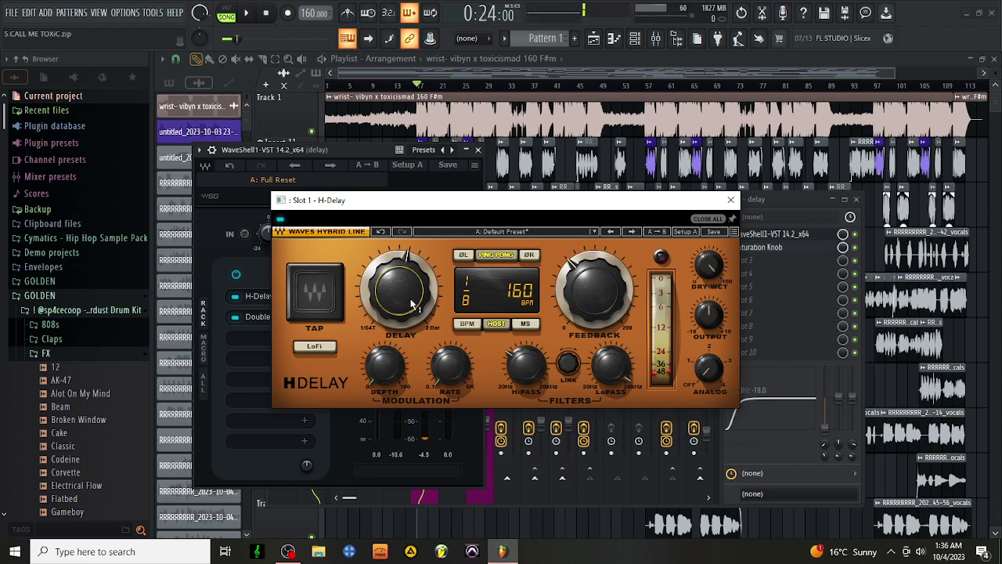
{"action": "left_click", "coordinate": [332, 348]}
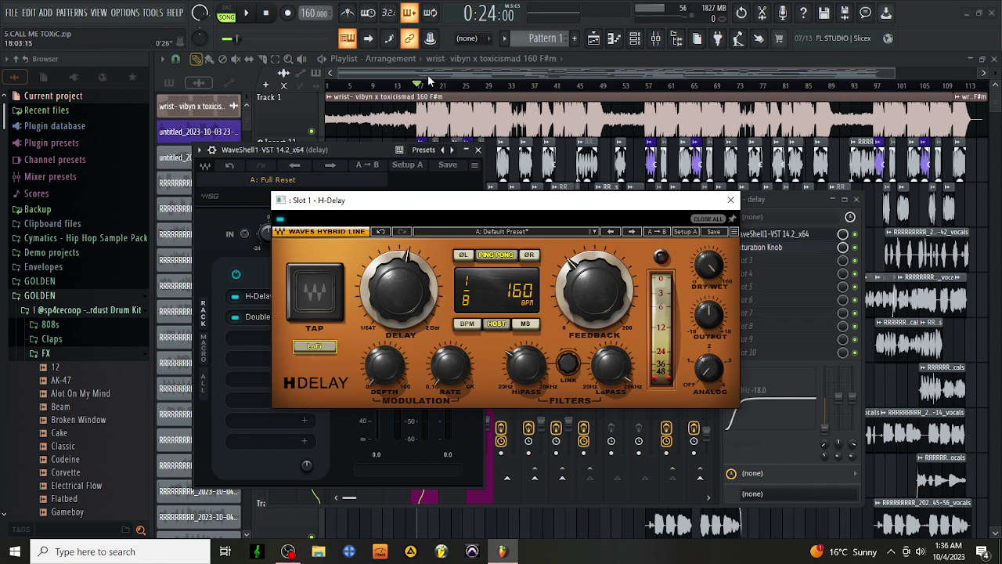
{"action": "left_click", "coordinate": [732, 201]}
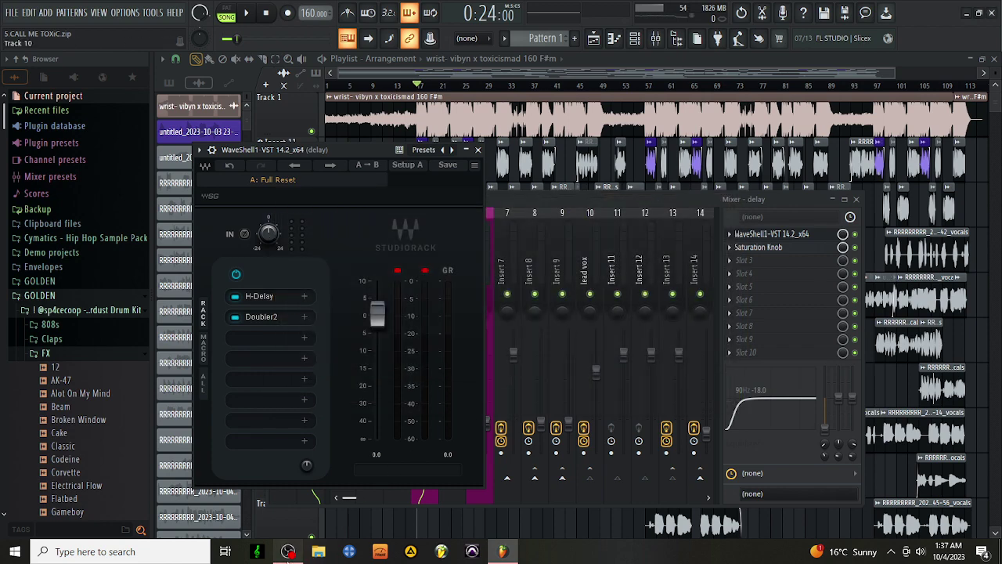